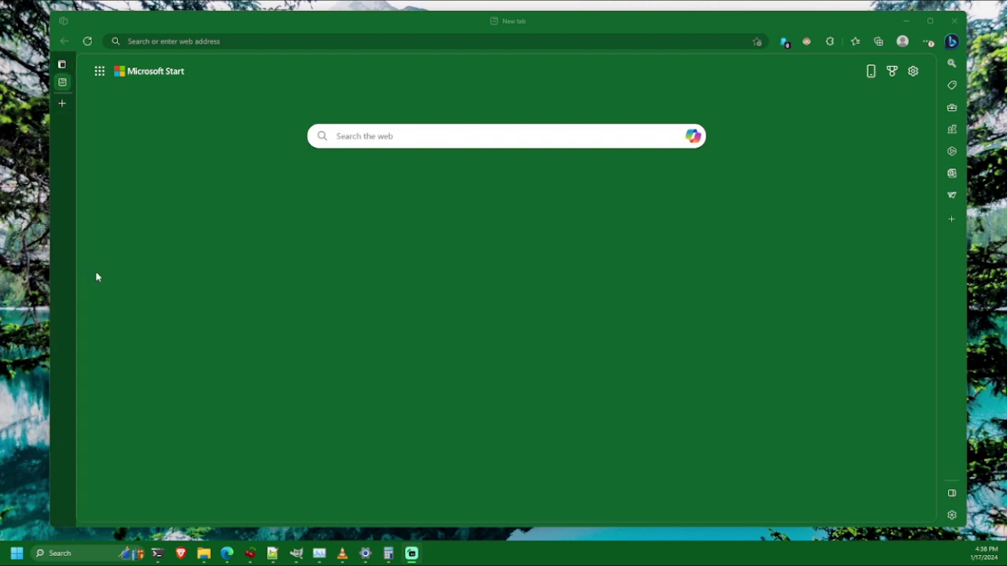
Go to the commanderx16.com website in the browser
{"action": "left_click_drag", "start_coordinate": [540, 24], "coordinate": [551, 24]}
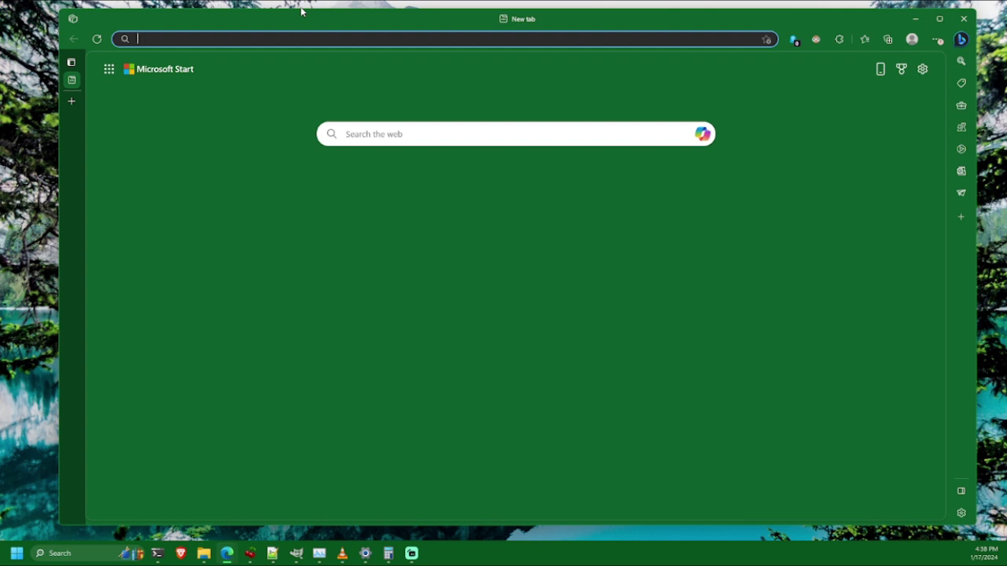
{"action": "type", "text": "commanxer"}
{"action": "key", "text": "BackSpace"}
{"action": "key", "text": "BackSpace"}
{"action": "key", "text": "BackSpace"}
{"action": "type", "text": "der"}
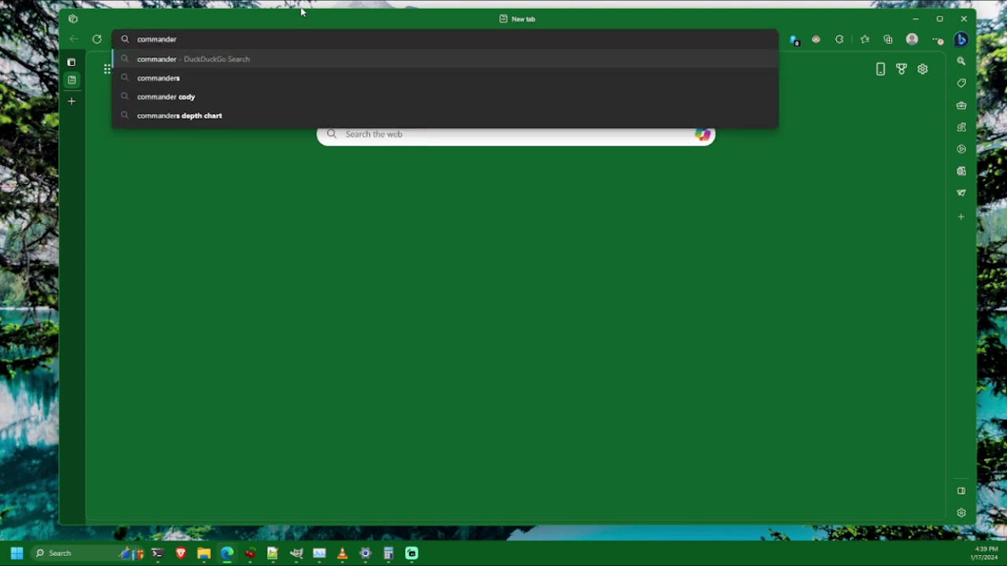
{"action": "type", "text": "x"}
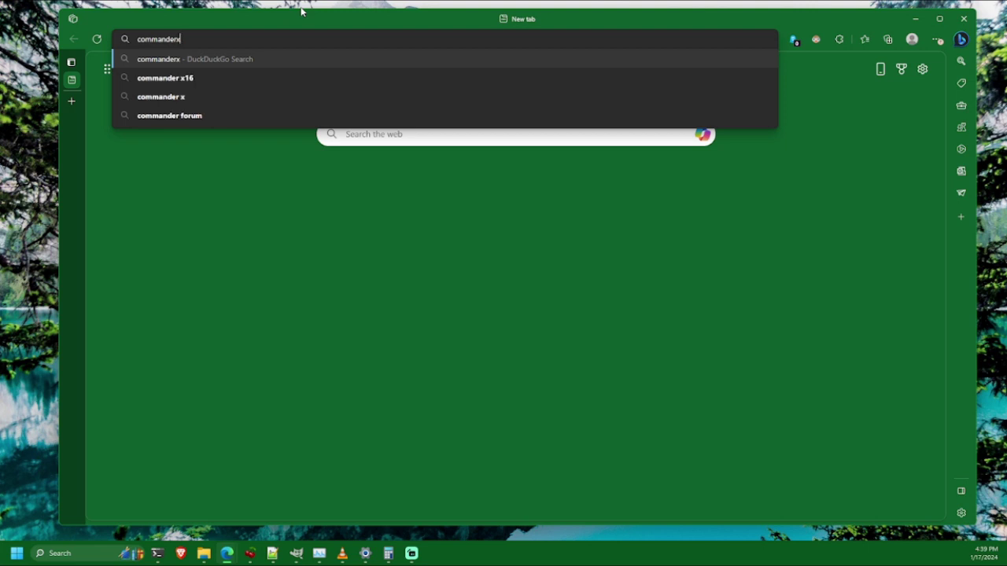
{"action": "type", "text": "16.com"}
{"action": "key", "text": "Return"}
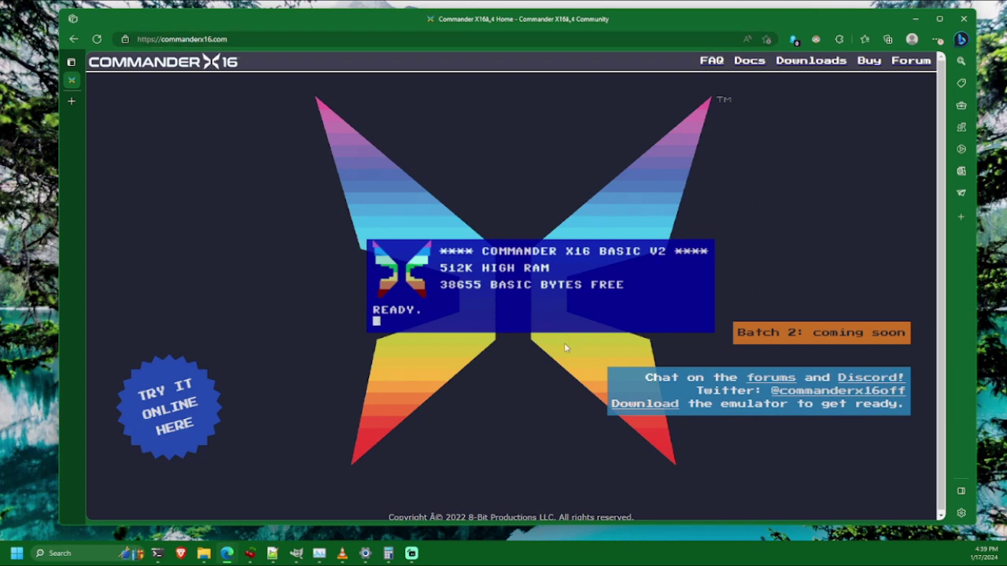
From the site's emulator download link, open the Commander X16 Emulator R46 topic and follow it to the GitHub r46 release
{"action": "left_click", "coordinate": [666, 410]}
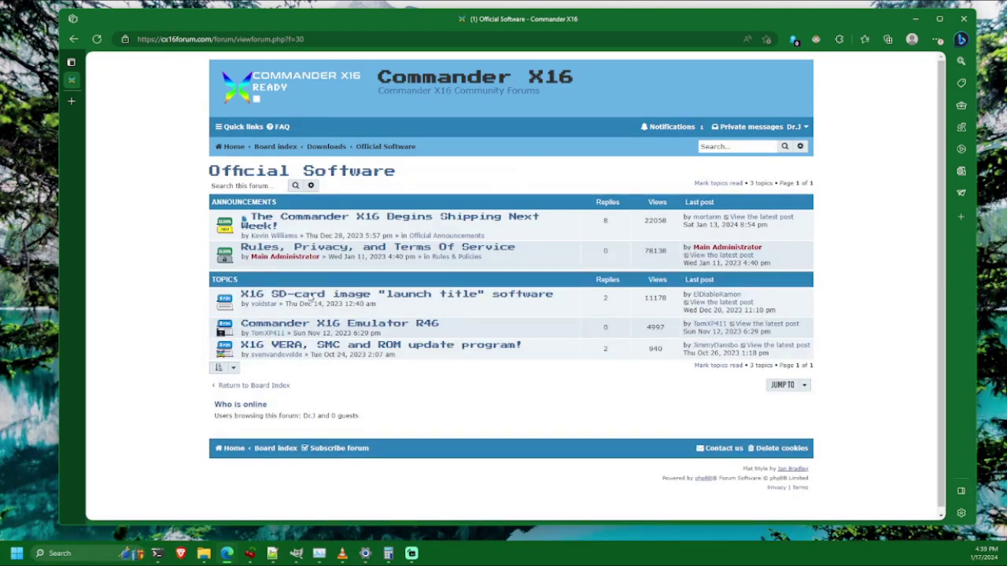
{"action": "left_click", "coordinate": [285, 328]}
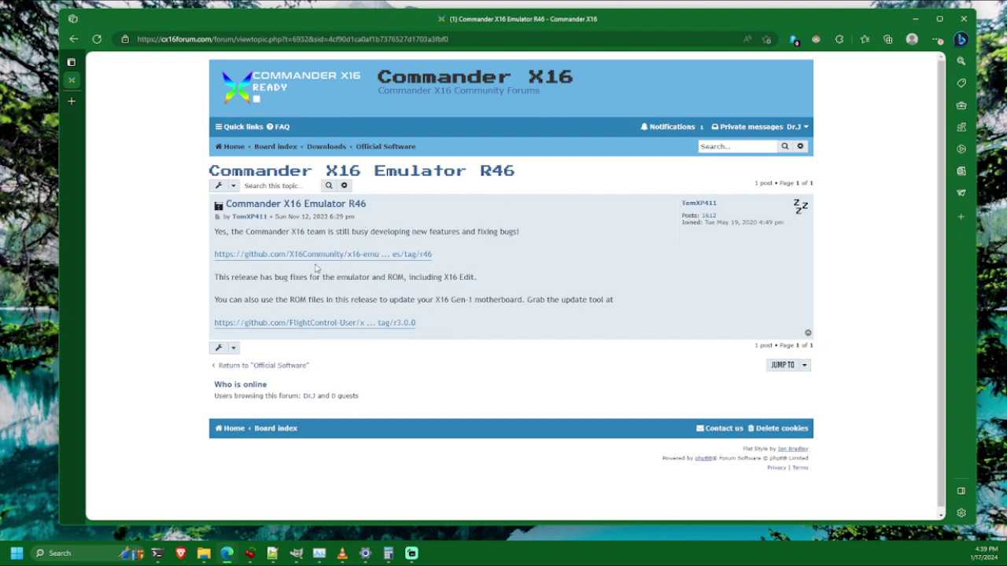
{"action": "left_click", "coordinate": [316, 256]}
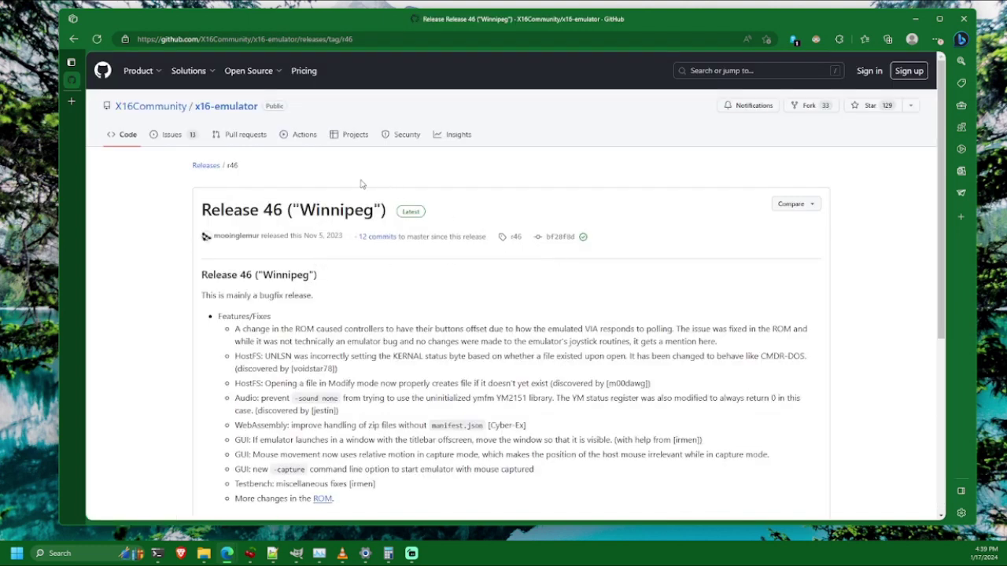
Download the release asset x16emu_win64-r46.zip and save it in the demo-env folder on drive D:
{"action": "scroll", "coordinate": [354, 184], "scroll_direction": "down", "scroll_amount": 5}
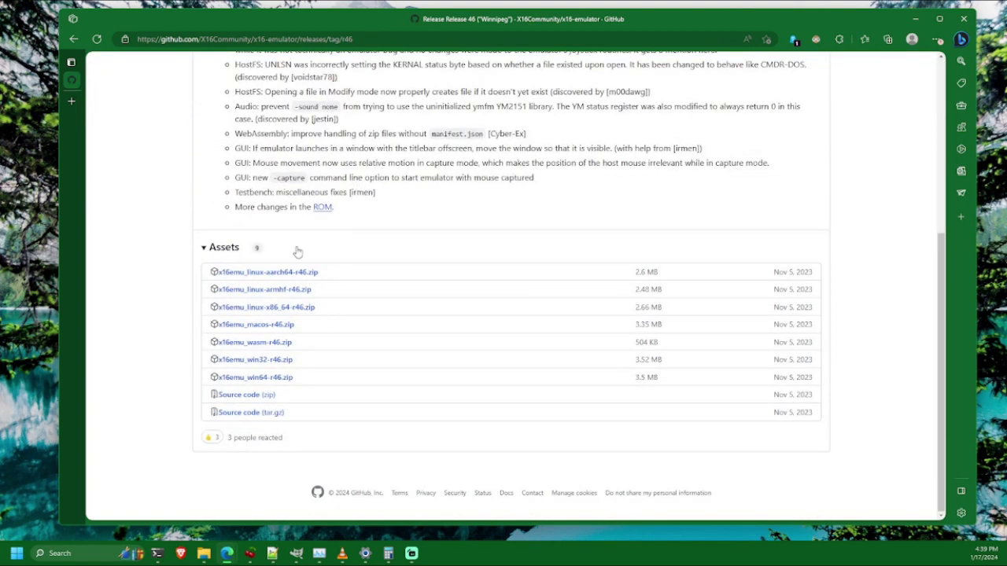
{"action": "left_click", "coordinate": [270, 378]}
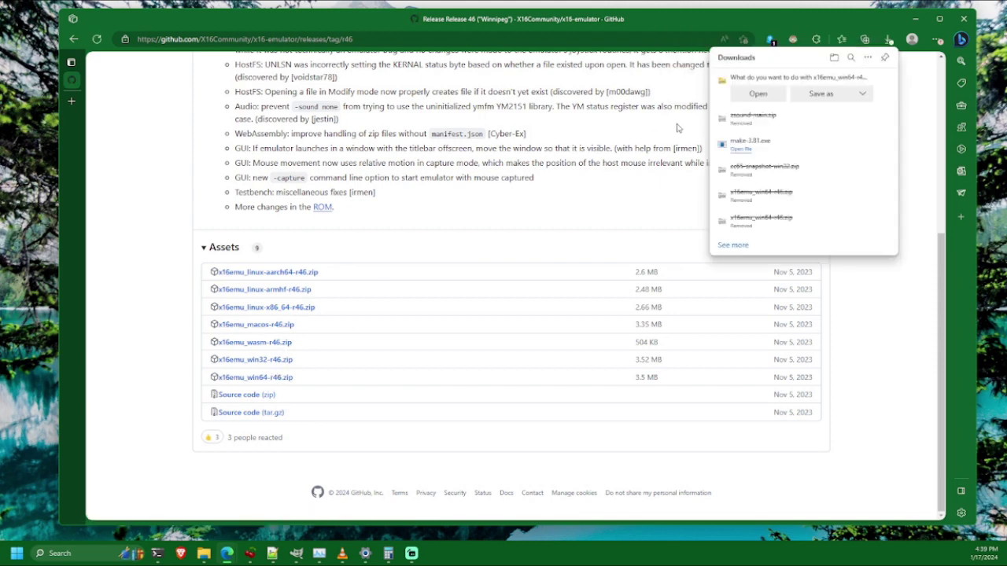
{"action": "left_click", "coordinate": [834, 100]}
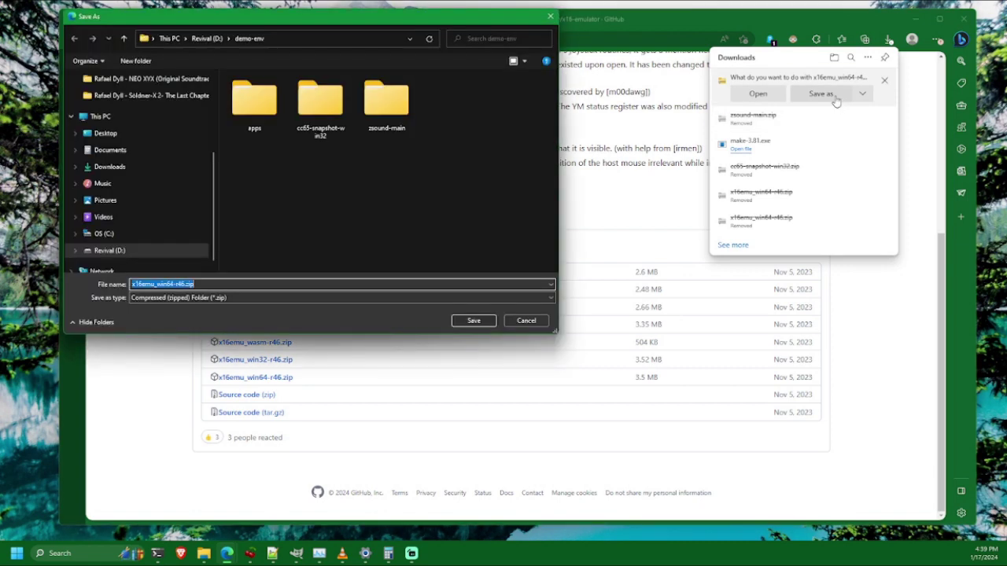
{"action": "left_click", "coordinate": [474, 321]}
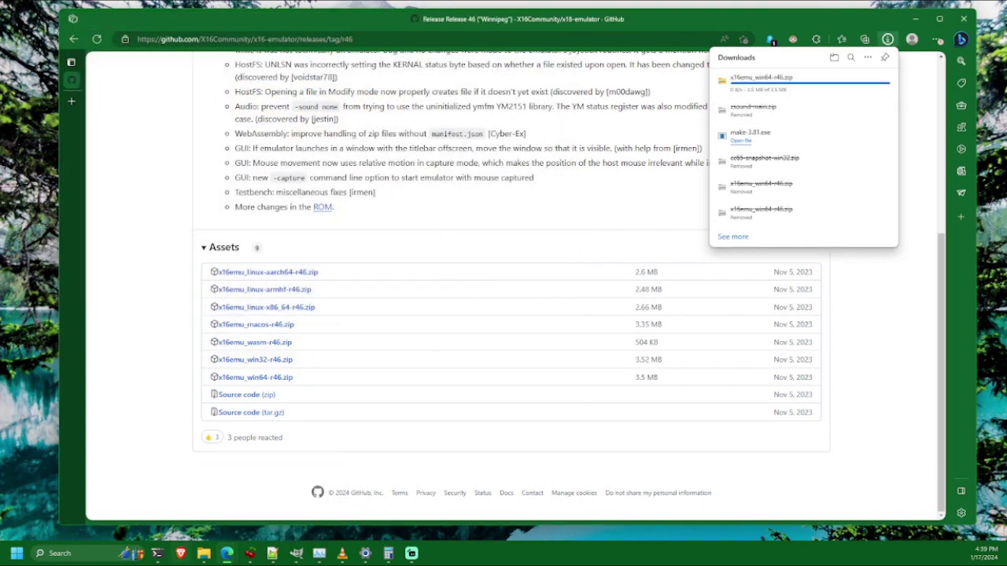
Switch to File Explorer and extract x16emu_win64-r46.zip with 7-Zip into its own folder inside demo-env
{"action": "mouse_move", "coordinate": [204, 553]}
{"action": "left_click", "coordinate": [236, 504]}
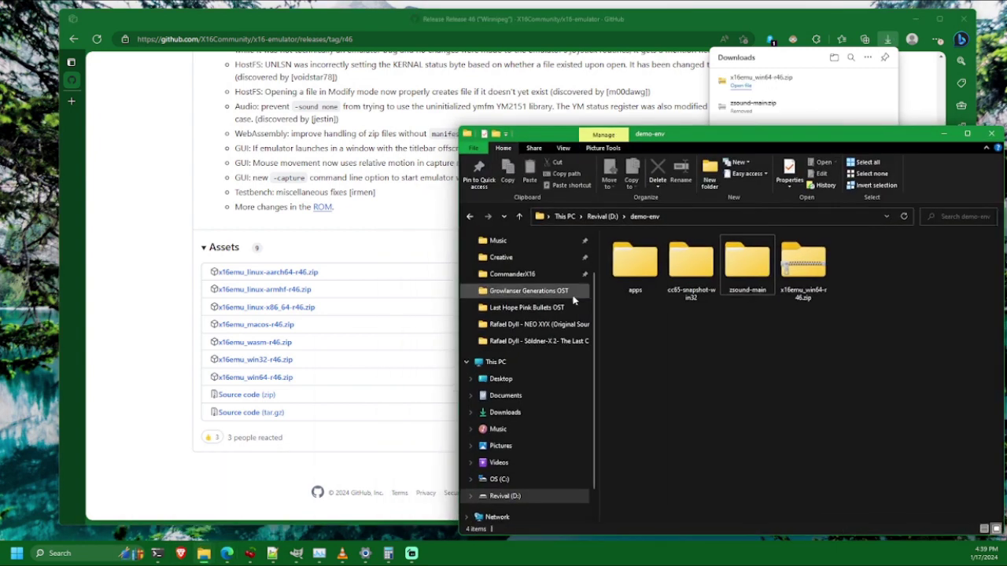
{"action": "right_click", "coordinate": [790, 269]}
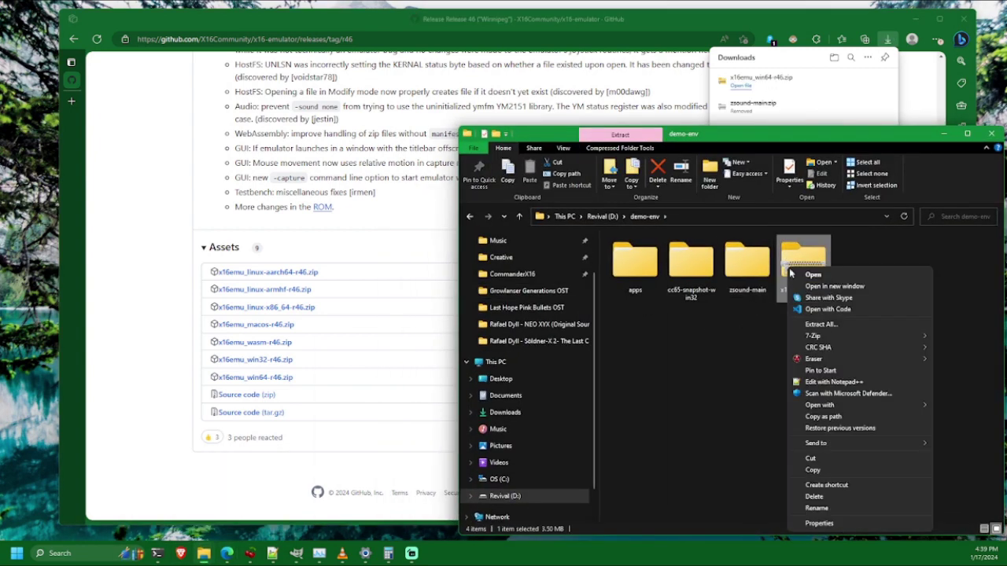
{"action": "mouse_move", "coordinate": [802, 336]}
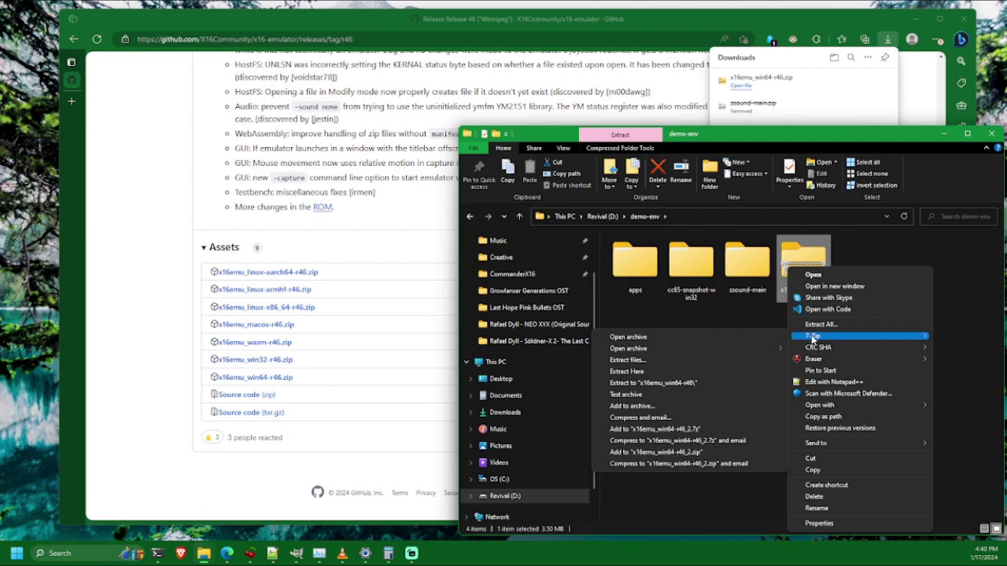
{"action": "left_click", "coordinate": [706, 383]}
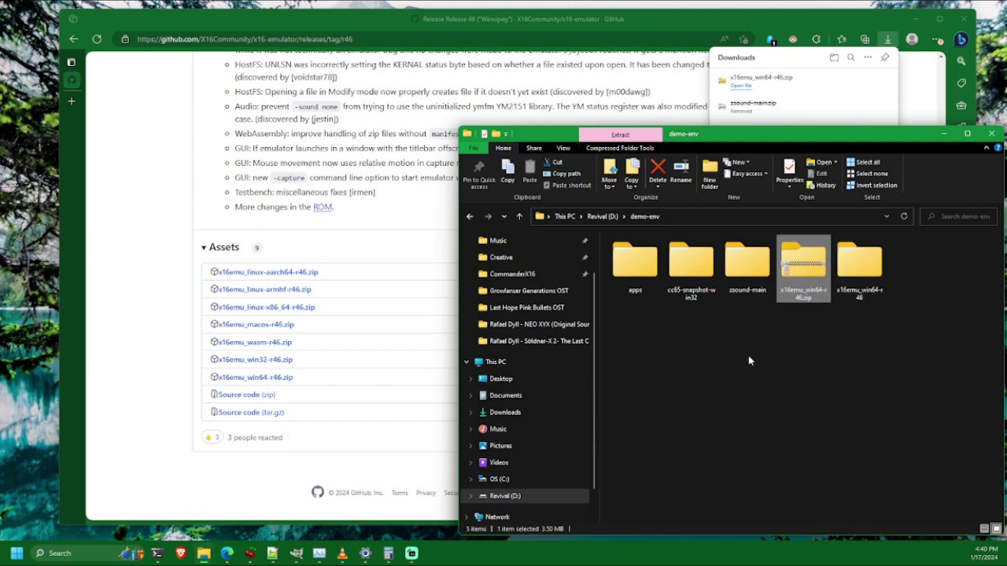
Rename the extracted emulator folder to x16emu
{"action": "right_click", "coordinate": [851, 299]}
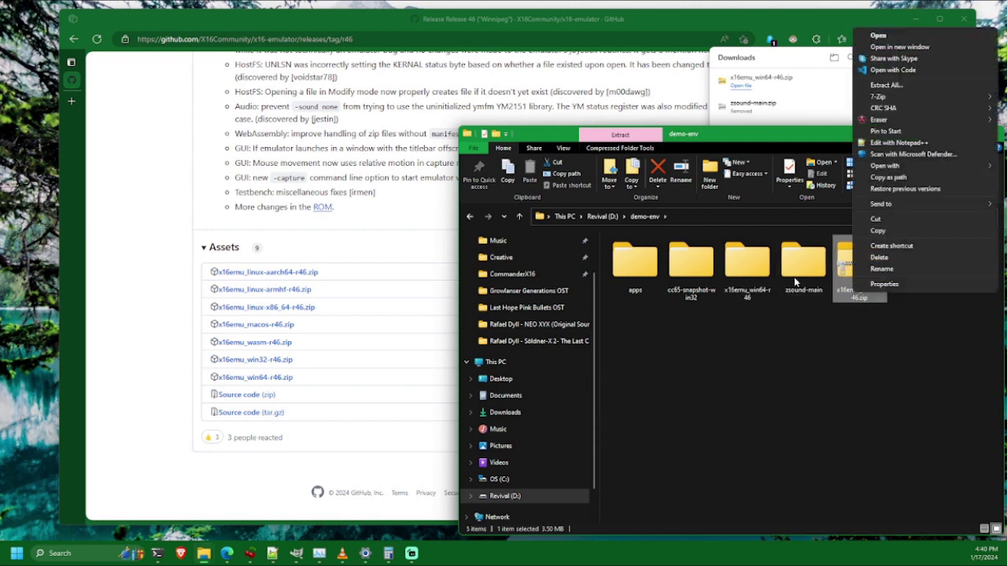
{"action": "left_click", "coordinate": [747, 263]}
{"action": "right_click", "coordinate": [748, 267]}
{"action": "left_click", "coordinate": [800, 518]}
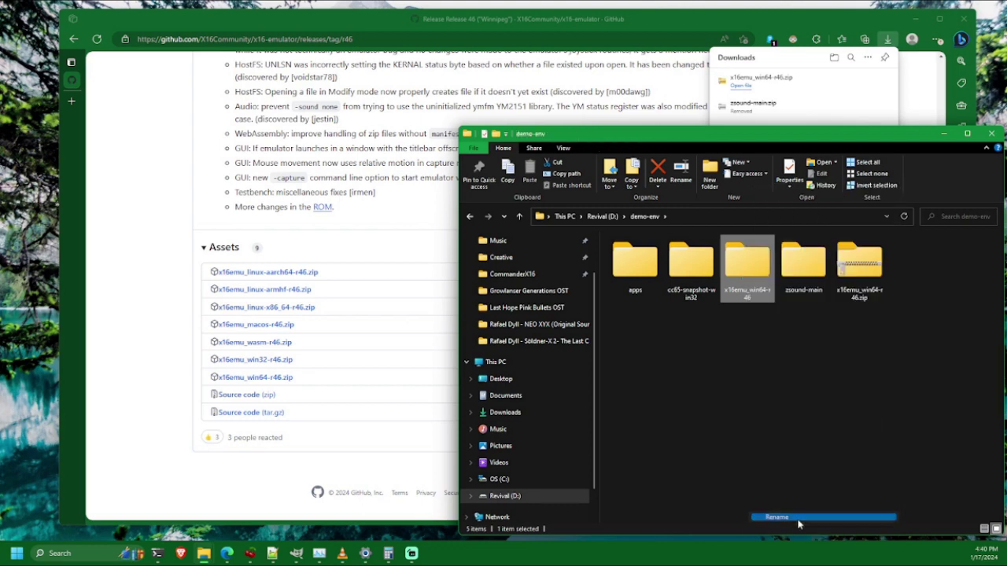
{"action": "type", "text": "x16emu"}
{"action": "key", "text": "Return"}
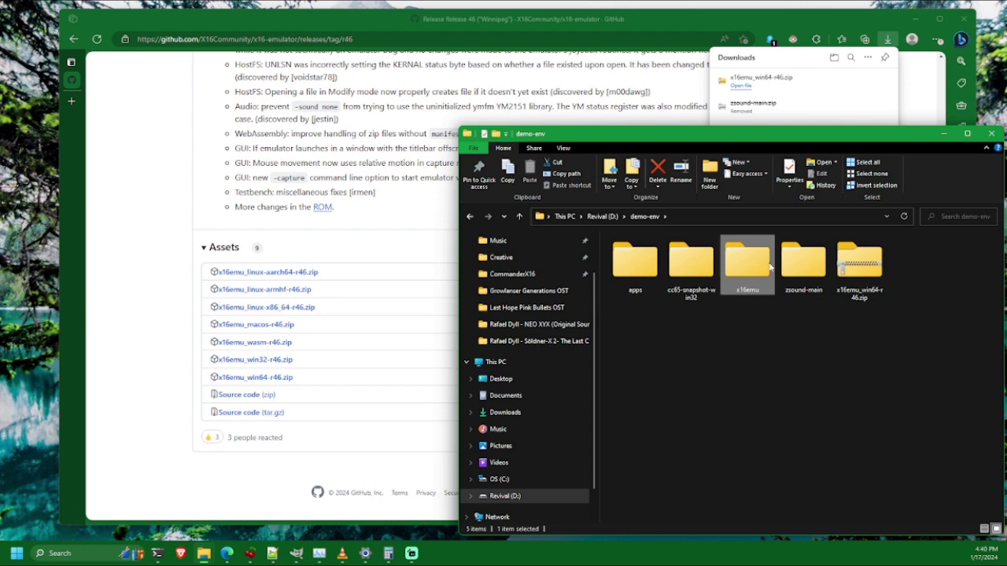
Permanently delete the x16emu_win64-r46.zip archive from demo-env
{"action": "left_click", "coordinate": [855, 288]}
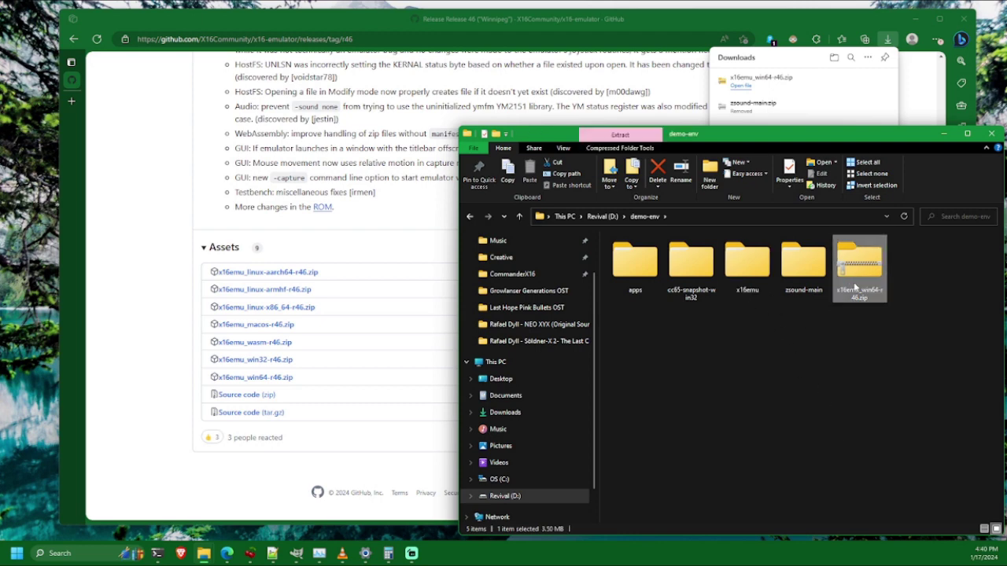
{"action": "key", "text": "shift+Delete"}
{"action": "left_click", "coordinate": [538, 322]}
Look inside the x16emu folder and skim the Commander X16 Programmer's Reference Guide PDF
{"action": "double_click", "coordinate": [749, 267]}
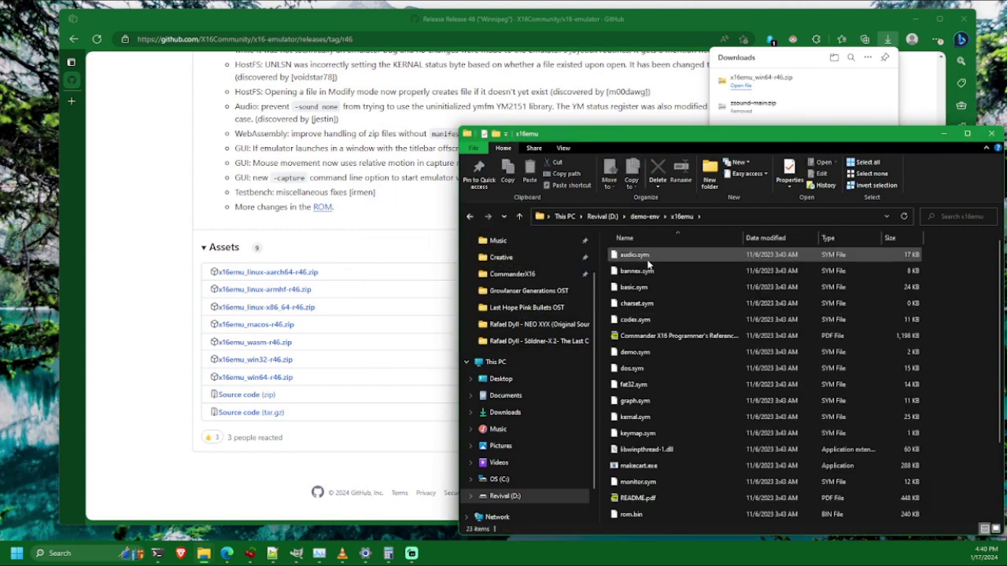
{"action": "scroll", "coordinate": [700, 417], "scroll_direction": "up", "scroll_amount": 2}
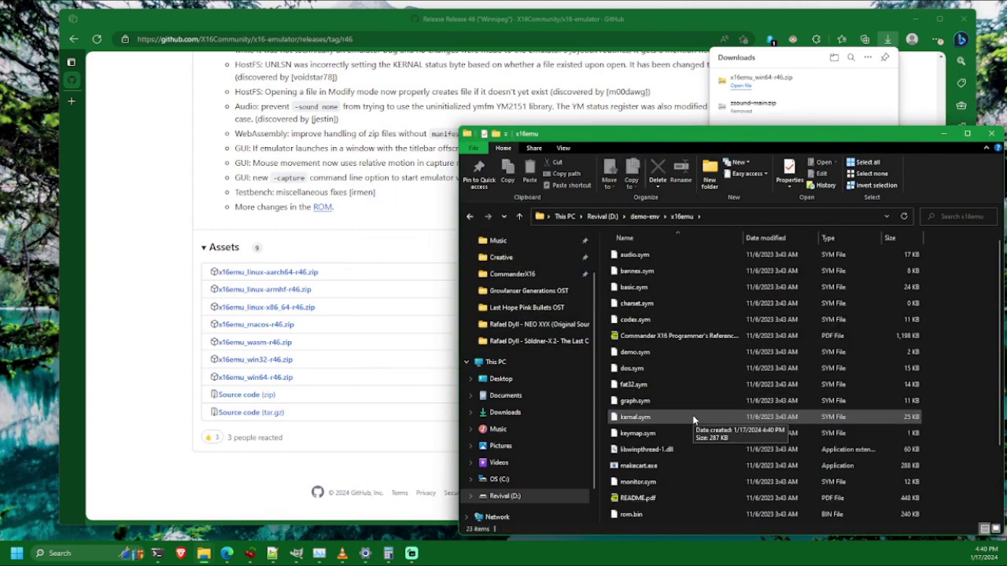
{"action": "left_click", "coordinate": [694, 336]}
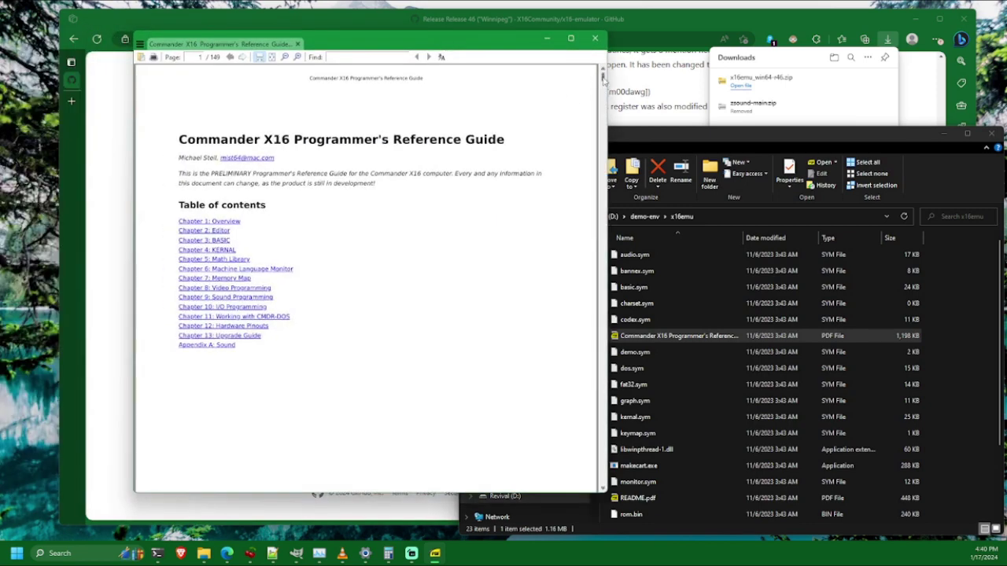
{"action": "left_click_drag", "start_coordinate": [604, 78], "coordinate": [602, 112]}
Open VERA Programmer's Reference.pdf from the x16emu folder, skim its pages, and return to the Programmer's Reference Guide
{"action": "scroll", "coordinate": [668, 441], "scroll_direction": "down", "scroll_amount": 2}
{"action": "left_click", "coordinate": [671, 484]}
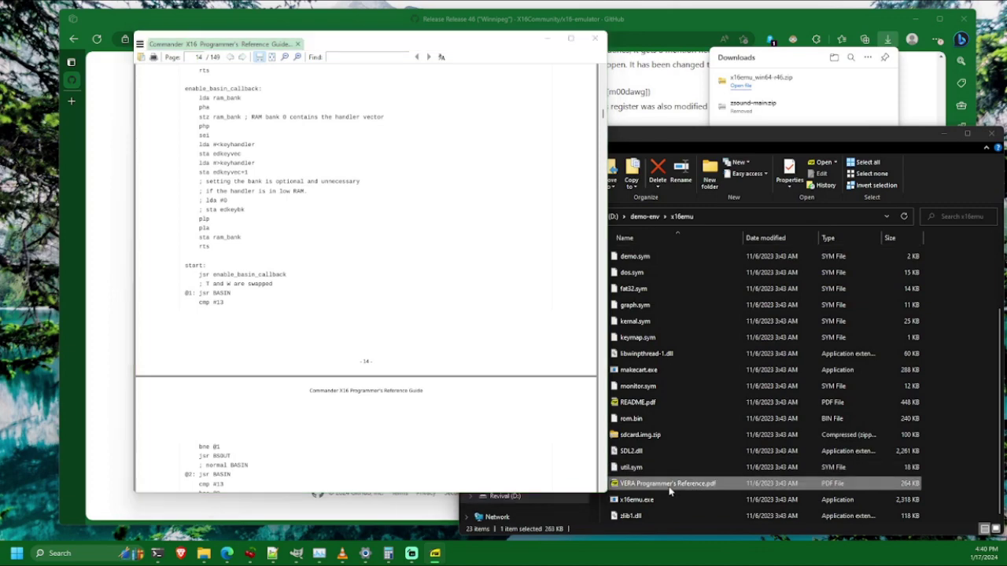
{"action": "double_click", "coordinate": [671, 485]}
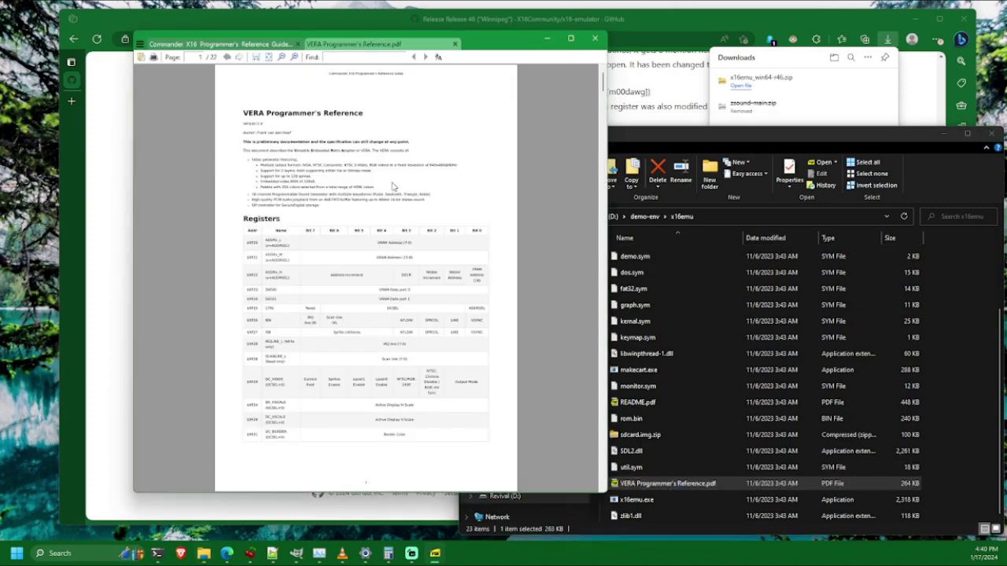
{"action": "scroll", "coordinate": [376, 188], "scroll_direction": "up", "scroll_amount": 2}
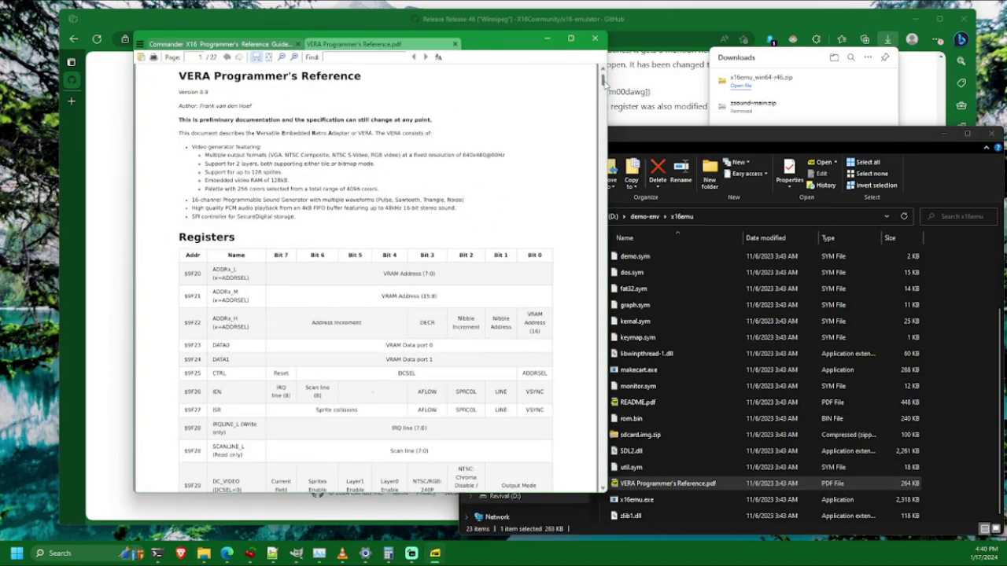
{"action": "mouse_move", "coordinate": [604, 79]}
{"action": "left_mouse_down"}
{"action": "mouse_move", "coordinate": [604, 468]}
{"action": "mouse_move", "coordinate": [603, 401]}
{"action": "left_mouse_up"}
{"action": "left_click", "coordinate": [196, 42]}
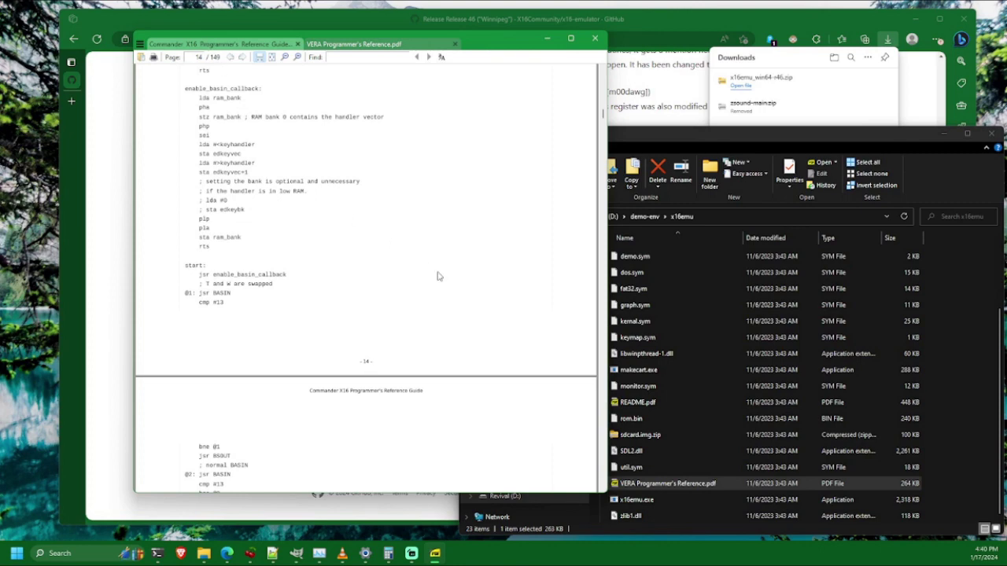
Open README.pdf from the x16emu folder, fit it to the window width, and skim to the debugger section
{"action": "left_click", "coordinate": [699, 181]}
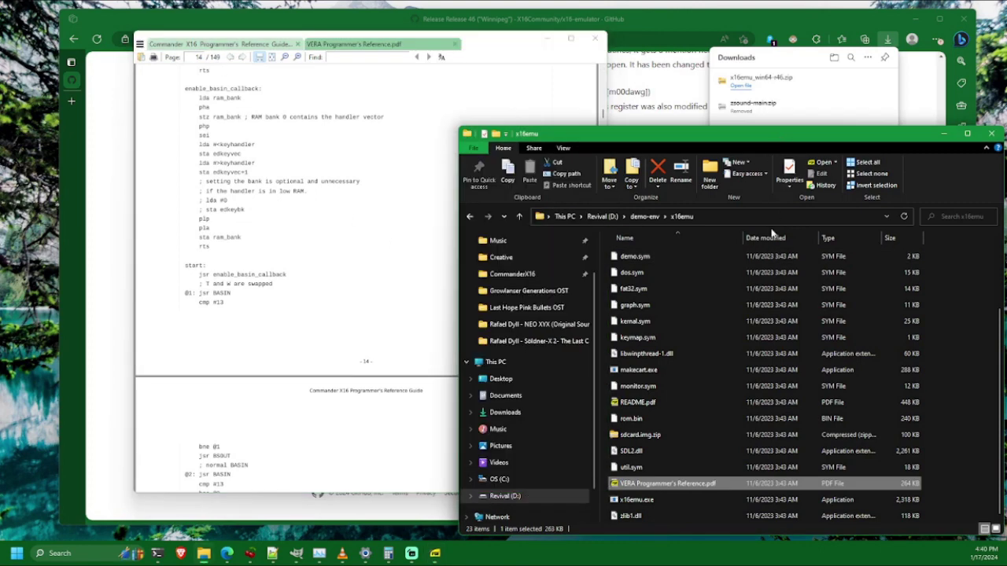
{"action": "left_click", "coordinate": [637, 405]}
{"action": "double_click", "coordinate": [637, 405]}
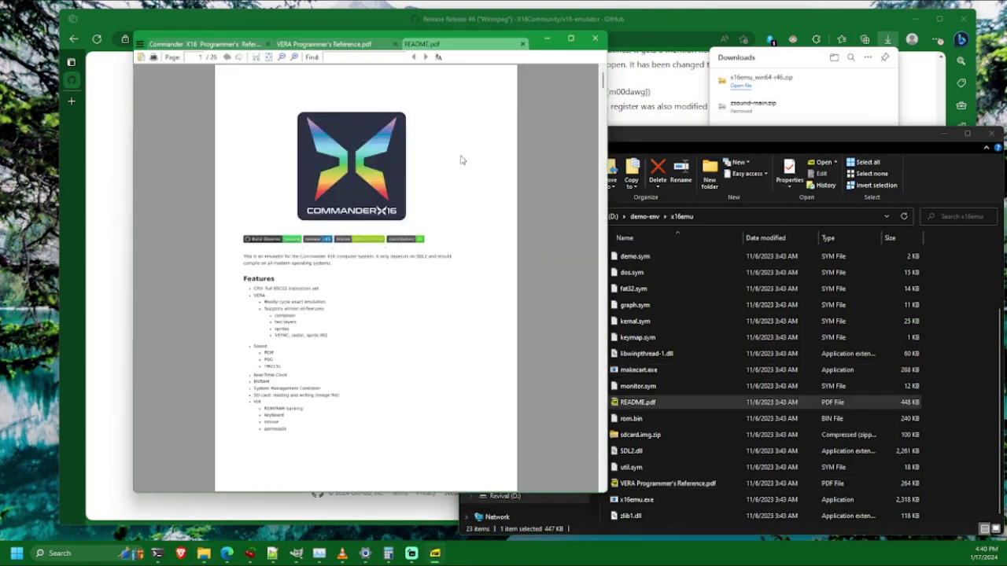
{"action": "key", "text": "ctrl+2"}
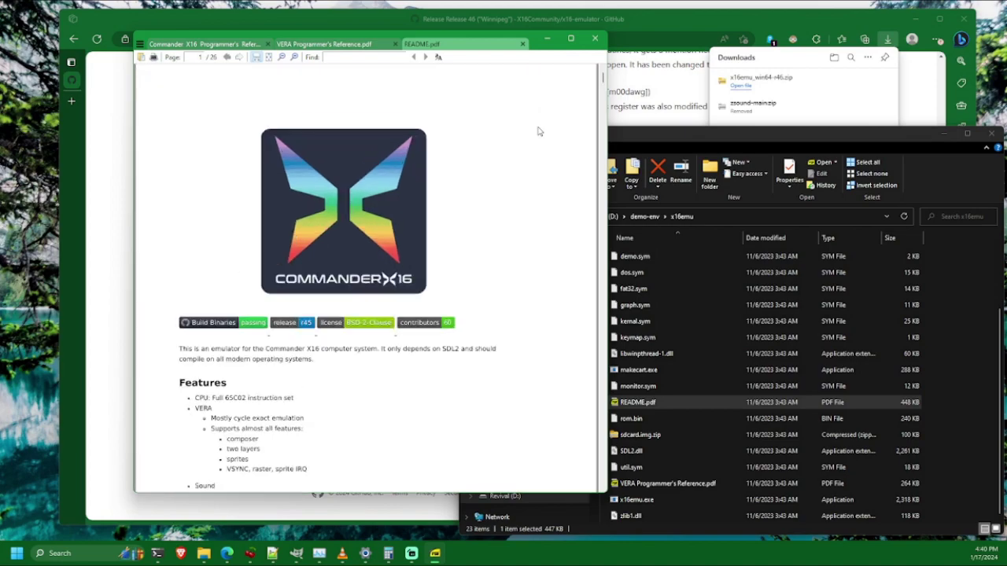
{"action": "left_click_drag", "start_coordinate": [603, 81], "coordinate": [602, 226]}
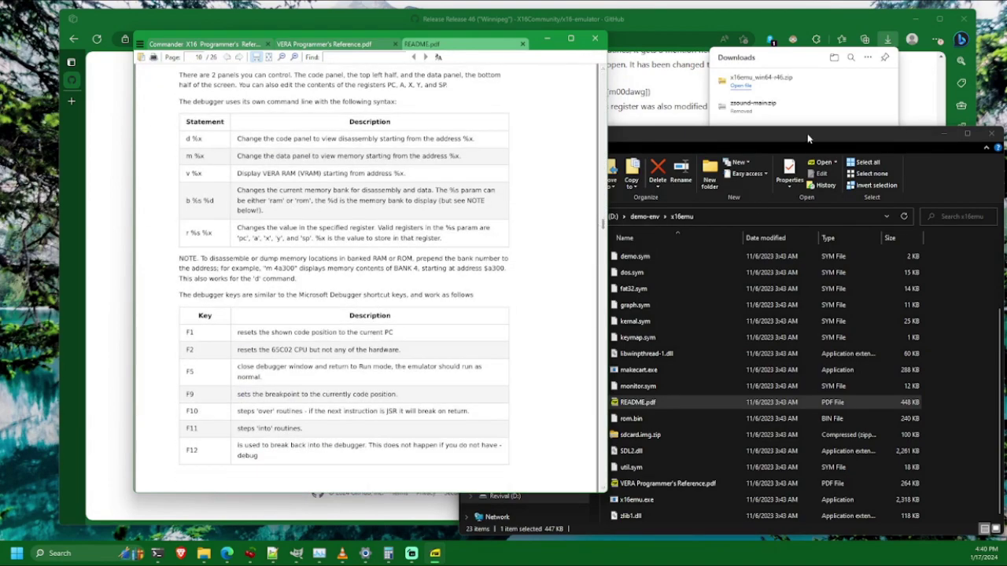
Test-run x16emu.exe from the x16emu folder, enlarge the emulator window, and close it
{"action": "left_click", "coordinate": [807, 133]}
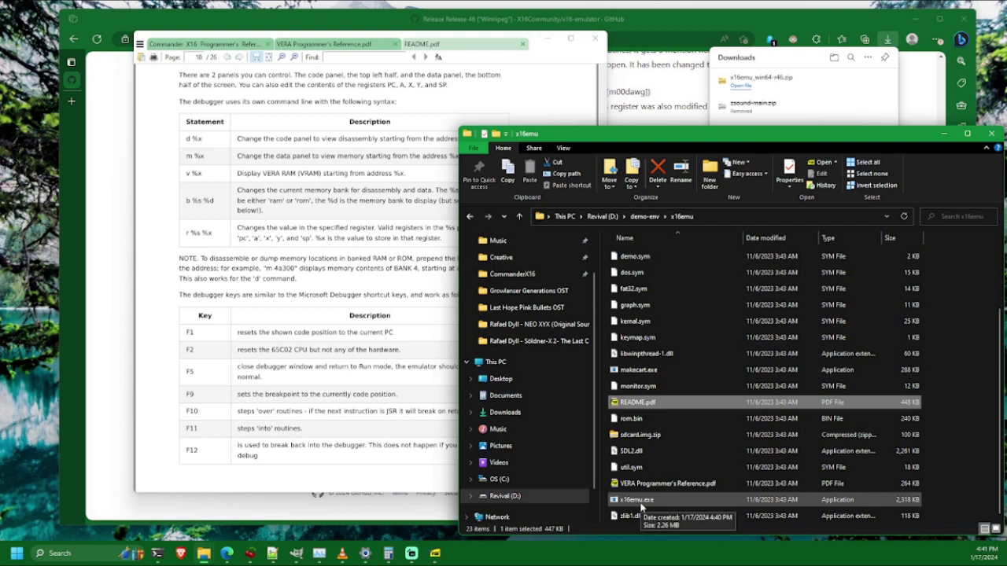
{"action": "double_click", "coordinate": [641, 501]}
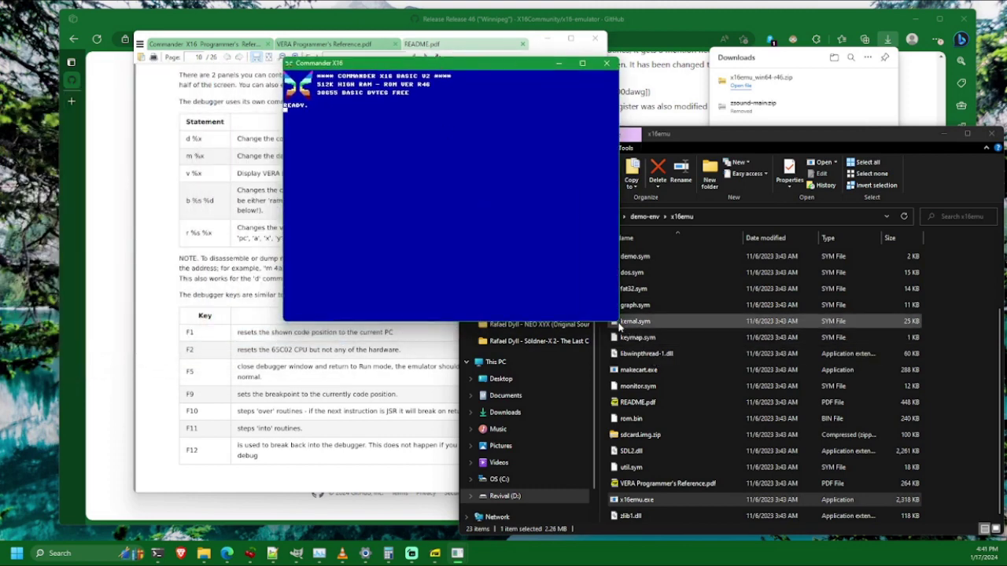
{"action": "left_click_drag", "start_coordinate": [619, 322], "coordinate": [855, 496]}
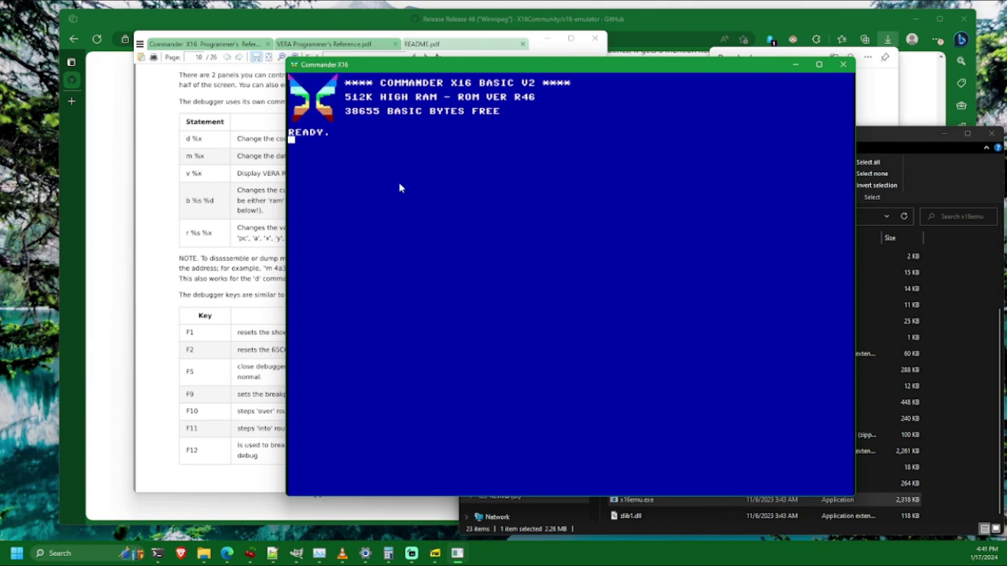
{"action": "left_click", "coordinate": [843, 64]}
{"action": "left_click_drag", "start_coordinate": [678, 137], "coordinate": [678, 125]}
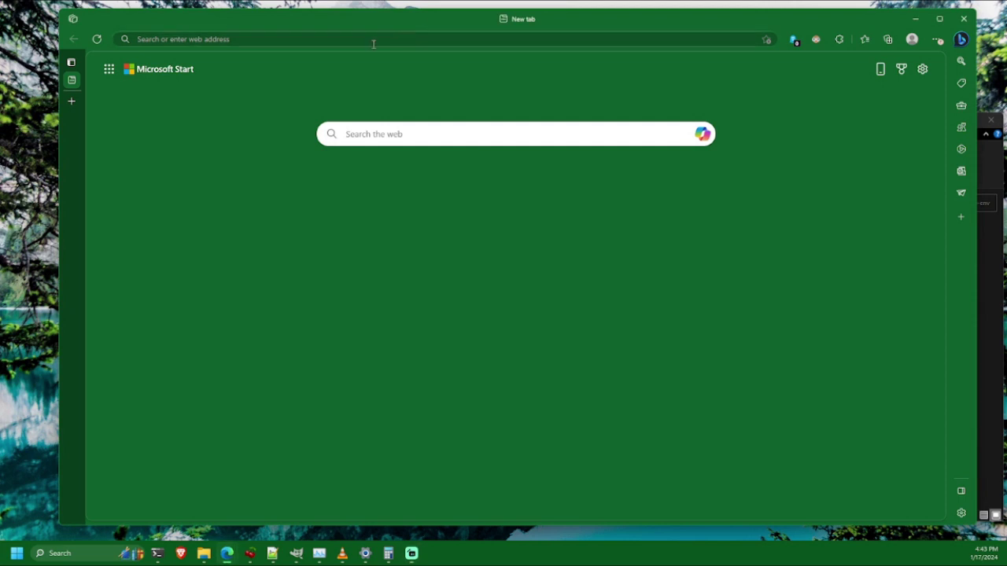
Search the web for "cc65 compiler" and open the cc65.github.io main page
{"action": "left_click", "coordinate": [374, 43]}
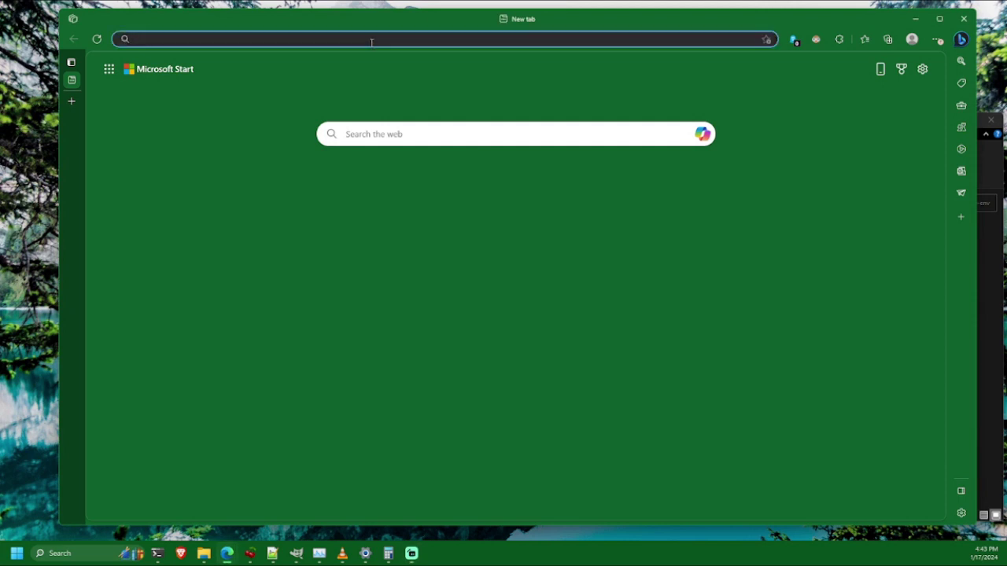
{"action": "type", "text": "cc65 compiler"}
{"action": "key", "text": "Return"}
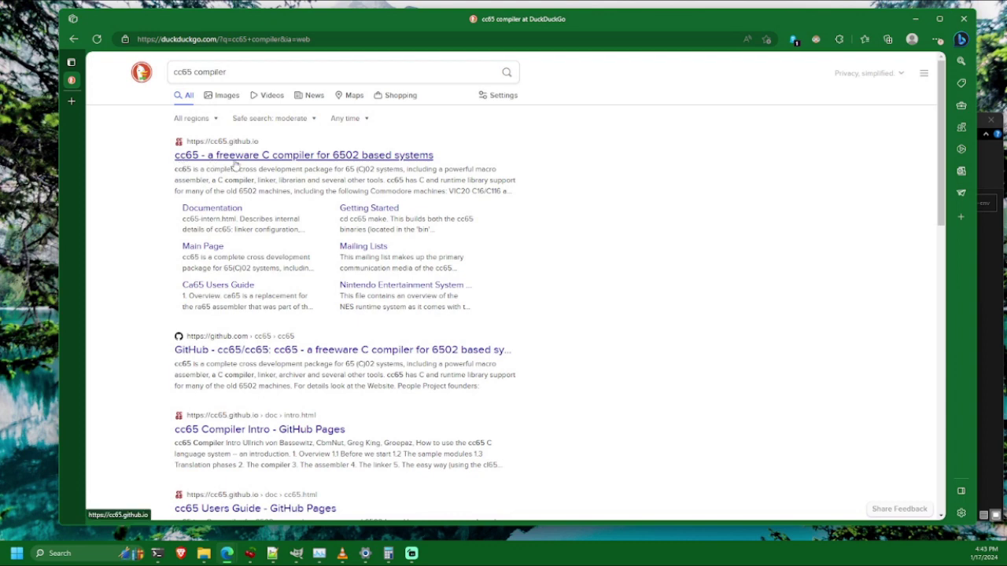
{"action": "left_click", "coordinate": [393, 163]}
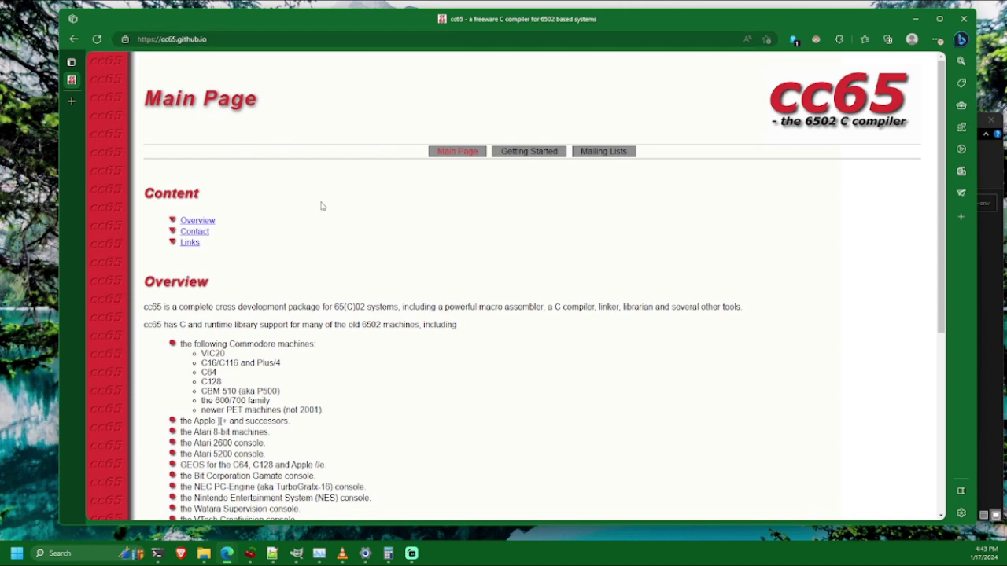
Download the Windows Snapshot linked on the cc65 page and save cc65-snapshot-win32.zip in the demo-env folder
{"action": "left_click", "coordinate": [191, 244]}
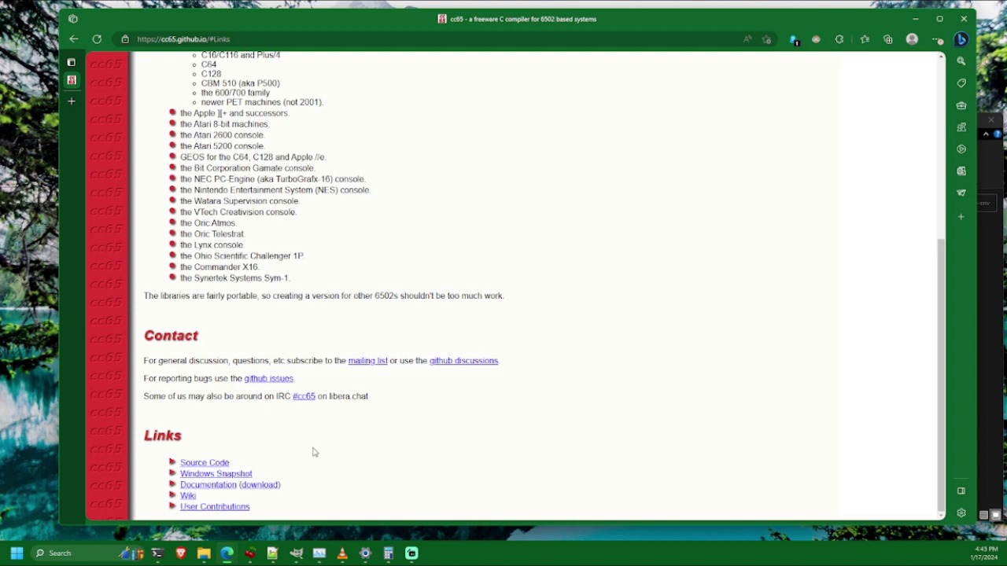
{"action": "left_click", "coordinate": [220, 474]}
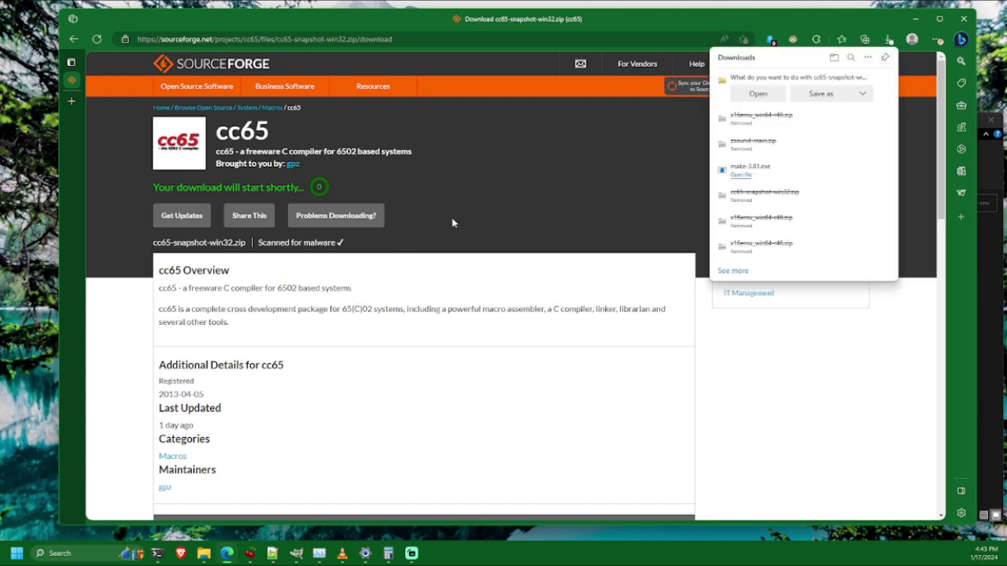
{"action": "left_click", "coordinate": [822, 95]}
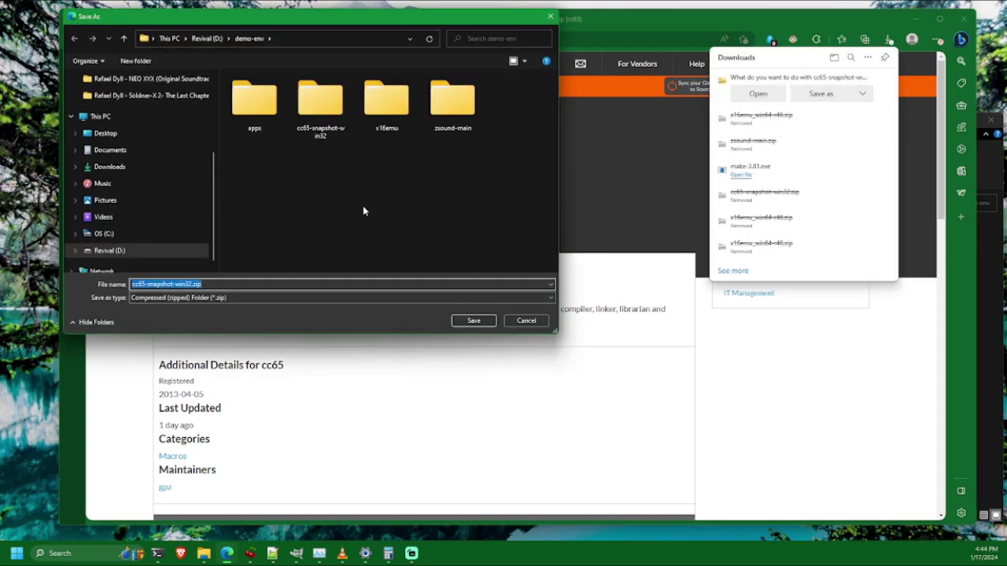
{"action": "left_click", "coordinate": [472, 320]}
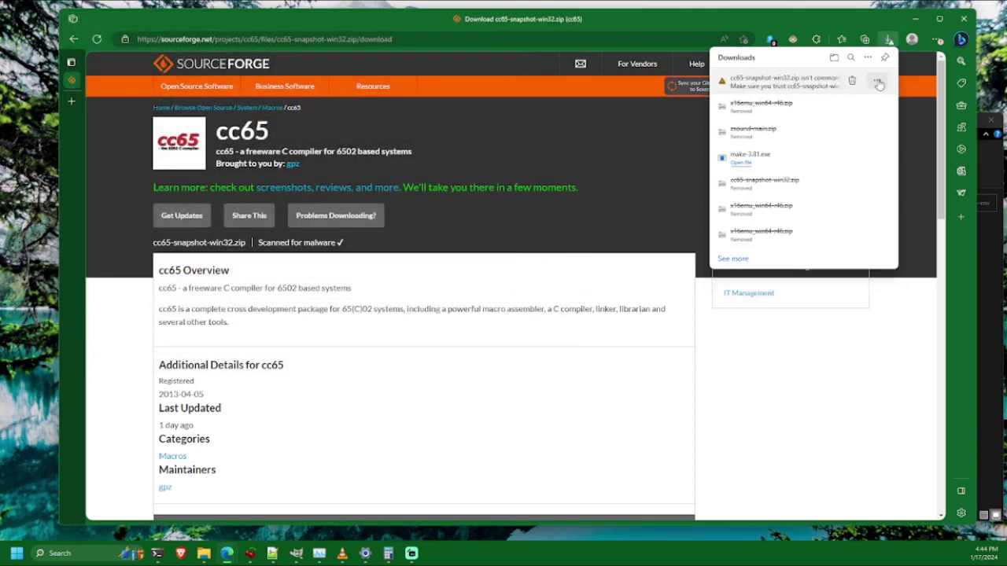
Keep the flagged cc65-snapshot-win32.zip download and override the SmartScreen trust prompt
{"action": "left_click", "coordinate": [878, 81]}
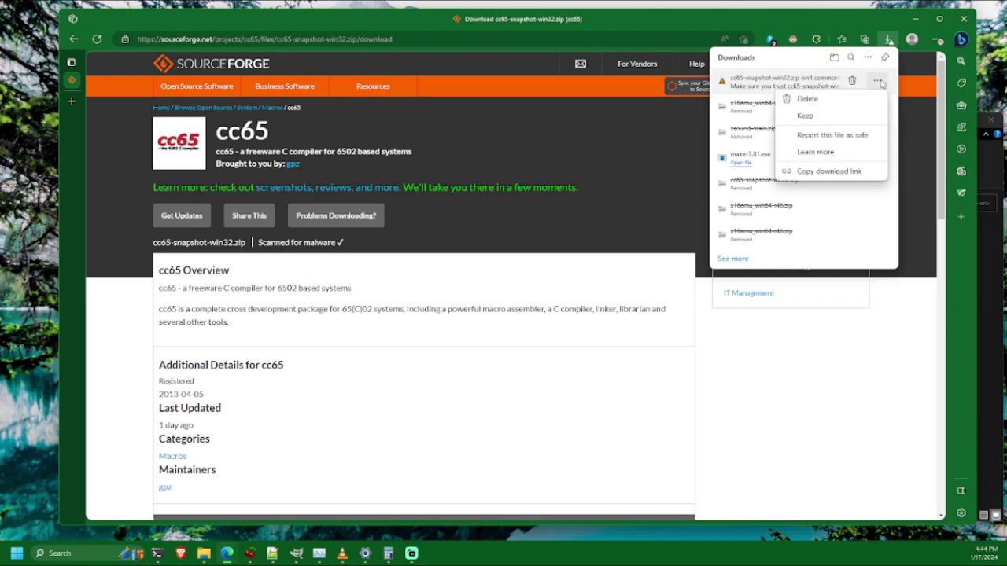
{"action": "left_click", "coordinate": [804, 115]}
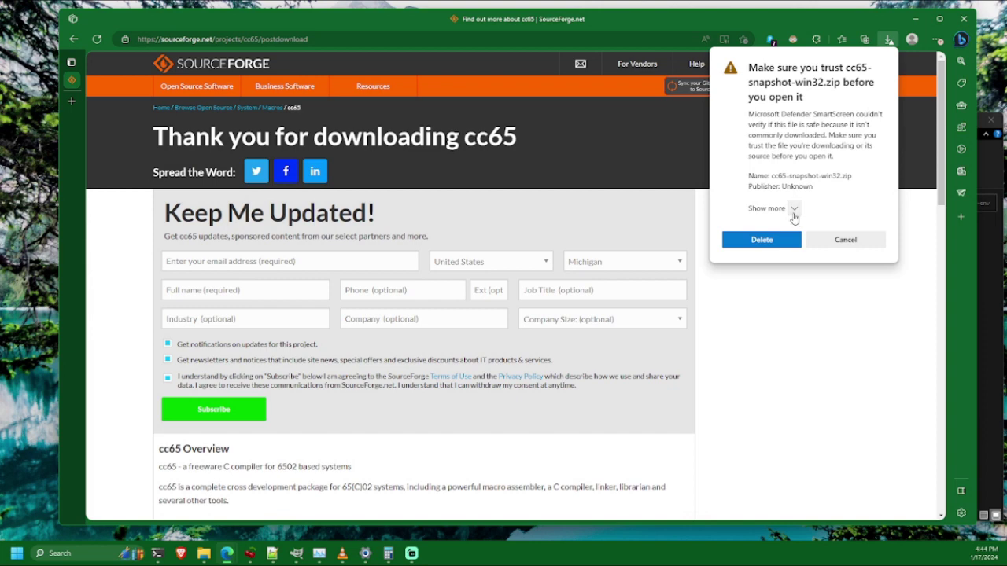
{"action": "left_click", "coordinate": [792, 213]}
{"action": "left_click", "coordinate": [769, 230]}
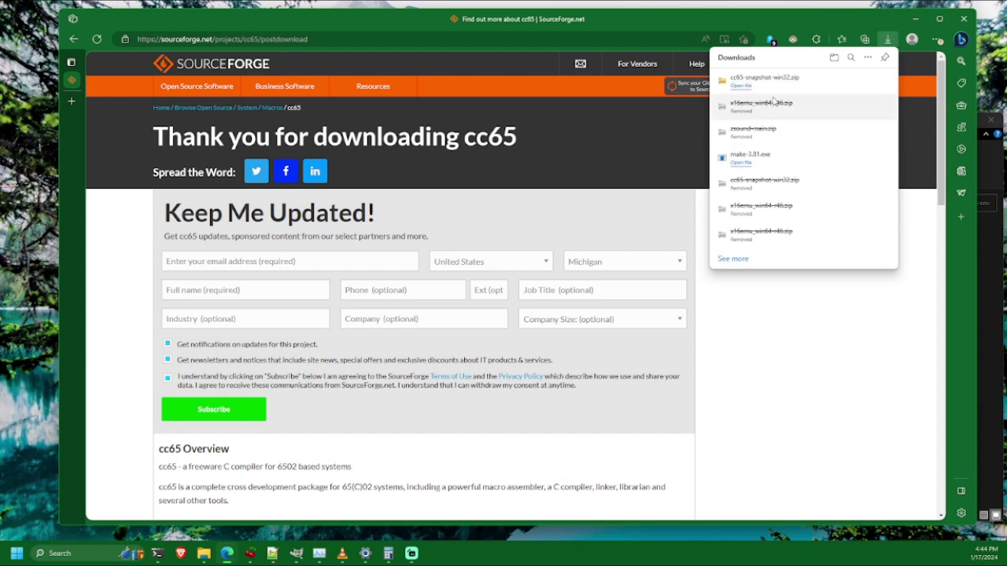
Permanently delete cc65-snapshot-win32.zip from the demo-env folder, keeping the extracted cc65-snapshot-win32 folder
{"action": "left_click", "coordinate": [1000, 452]}
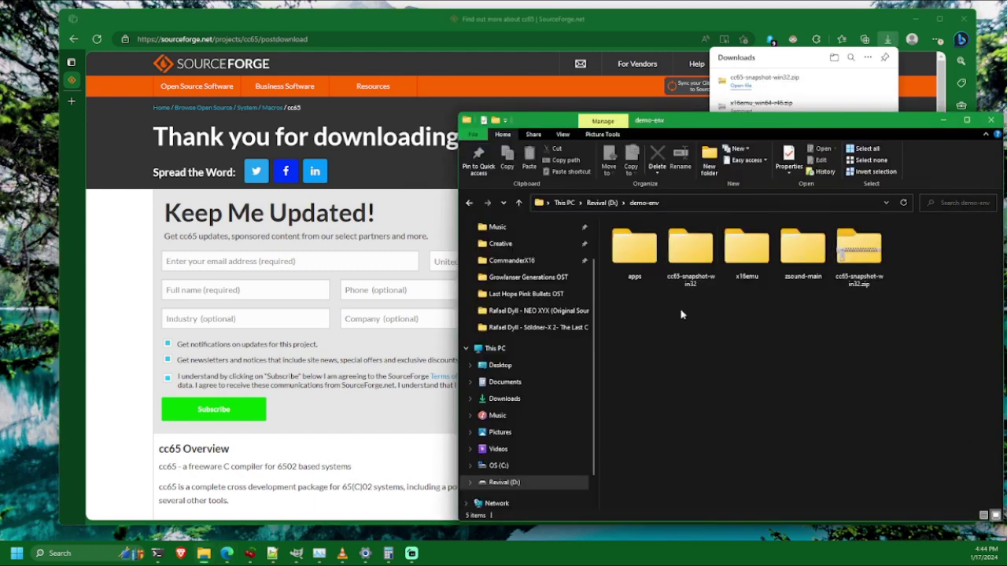
{"action": "left_click", "coordinate": [689, 258]}
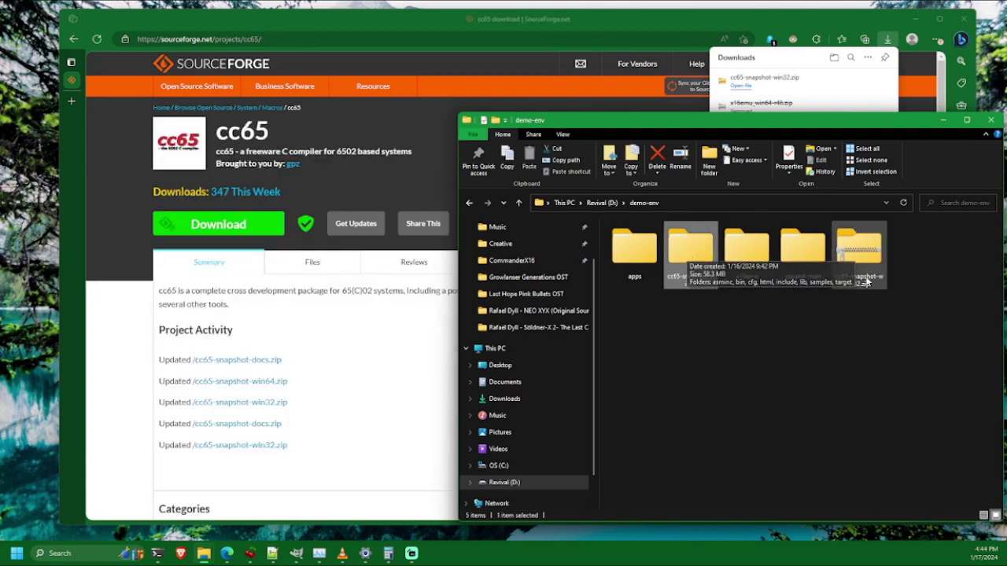
{"action": "left_click", "coordinate": [866, 254]}
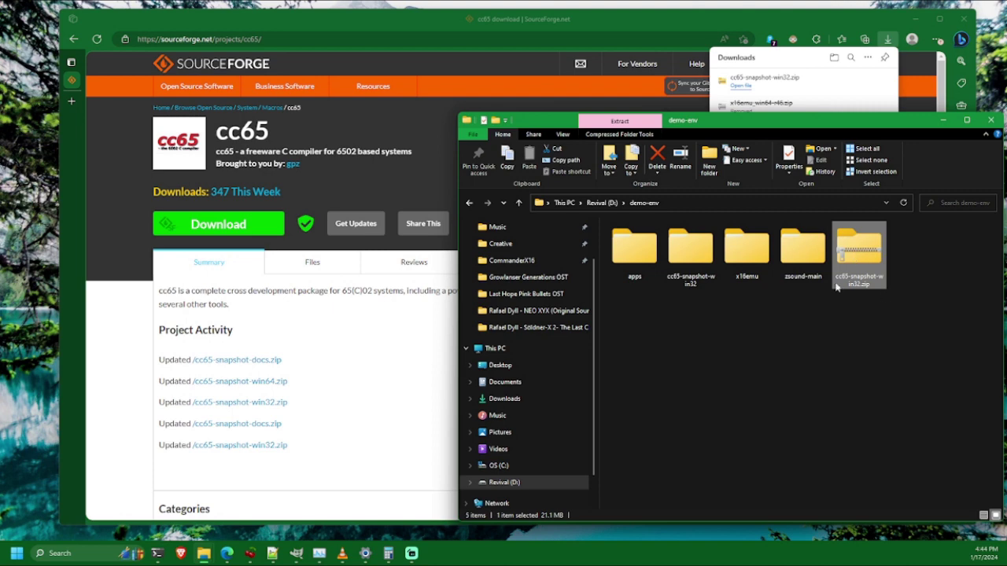
{"action": "key", "text": "Delete"}
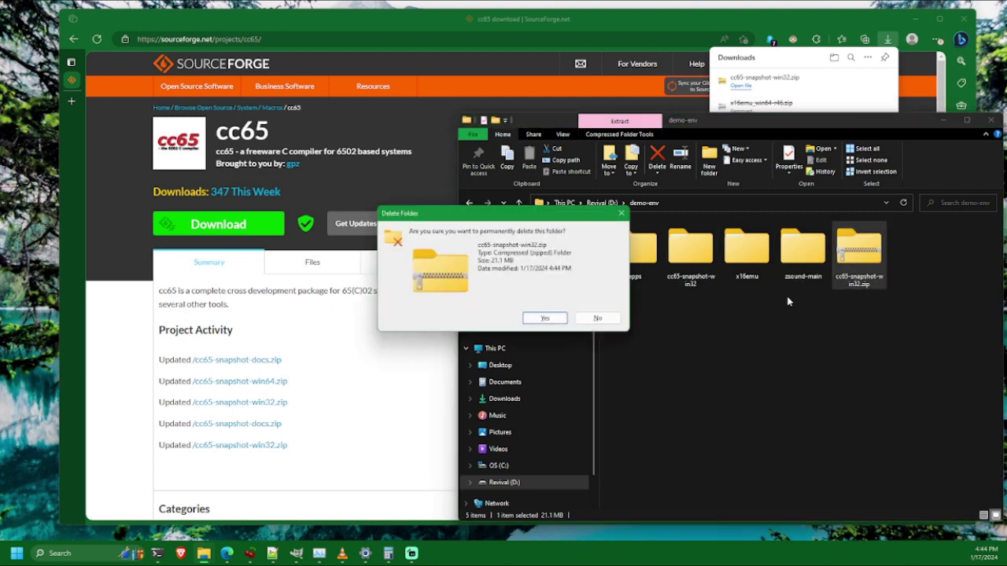
{"action": "left_click", "coordinate": [547, 320]}
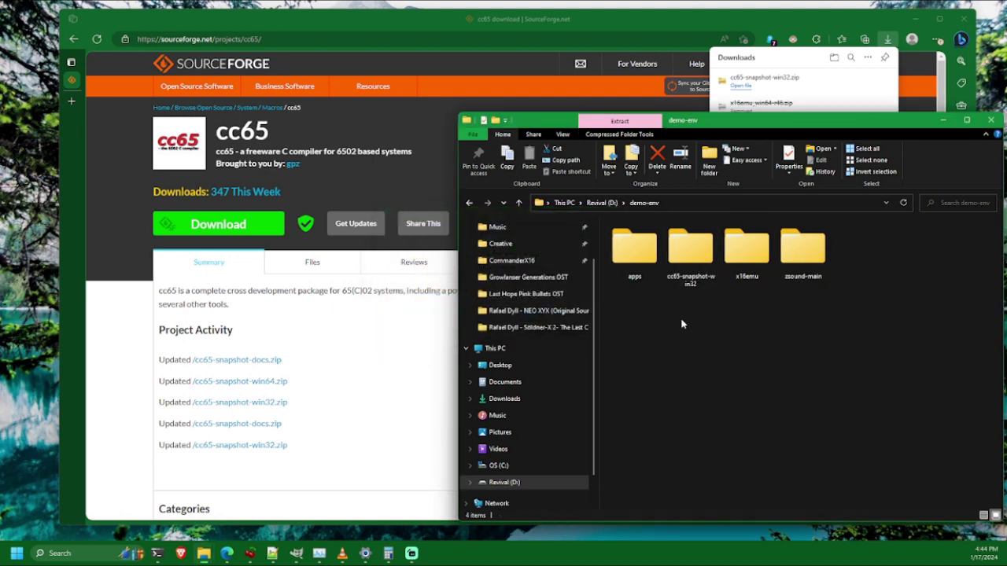
Open the bin folder inside the extracted cc65-snapshot-win32 folder
{"action": "double_click", "coordinate": [691, 257]}
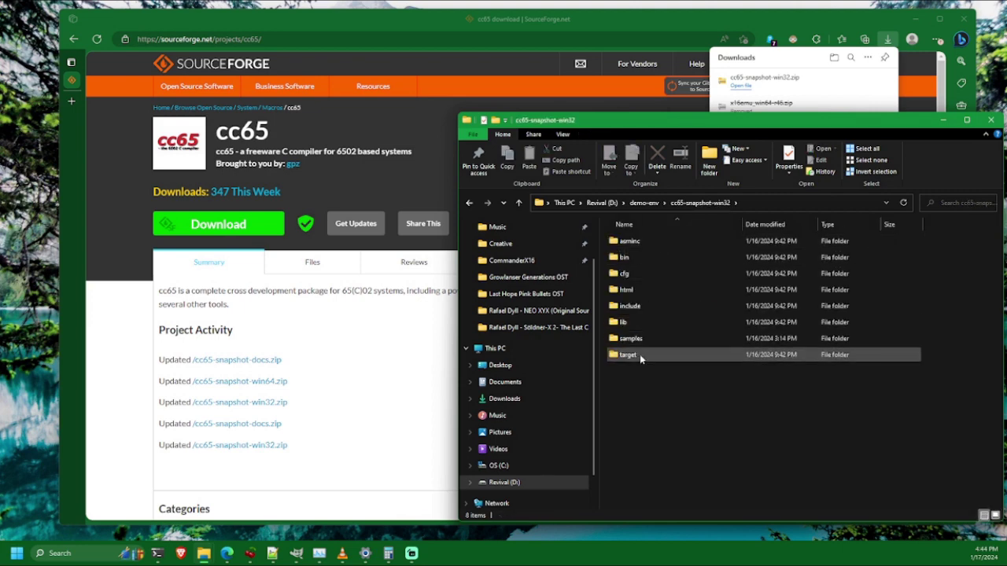
{"action": "left_click", "coordinate": [636, 260]}
{"action": "double_click", "coordinate": [636, 260]}
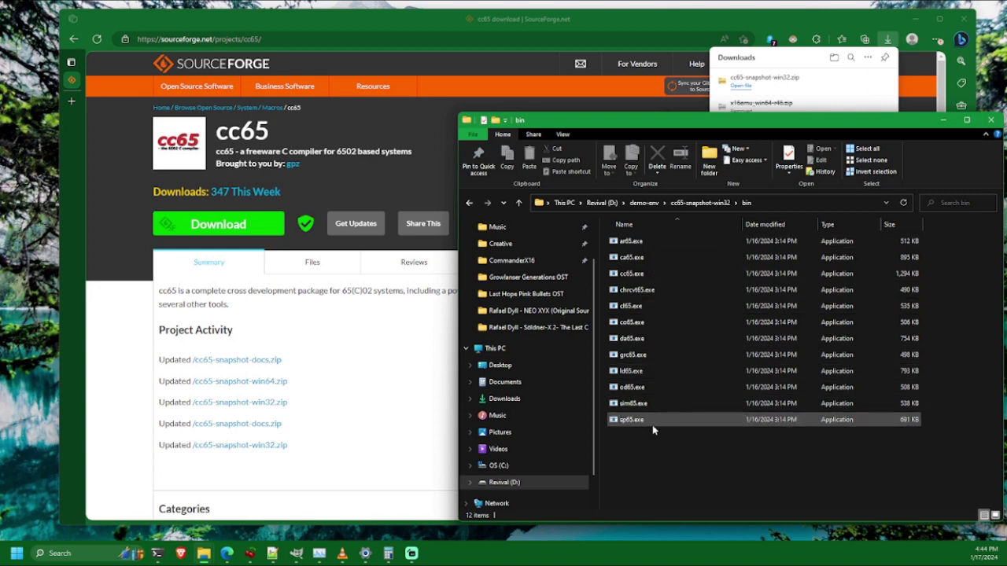
Open Windows Terminal in the bin folder, test the compiler by running cl65, and close the terminal
{"action": "left_click_drag", "start_coordinate": [677, 466], "coordinate": [643, 446]}
{"action": "right_click", "coordinate": [650, 449]}
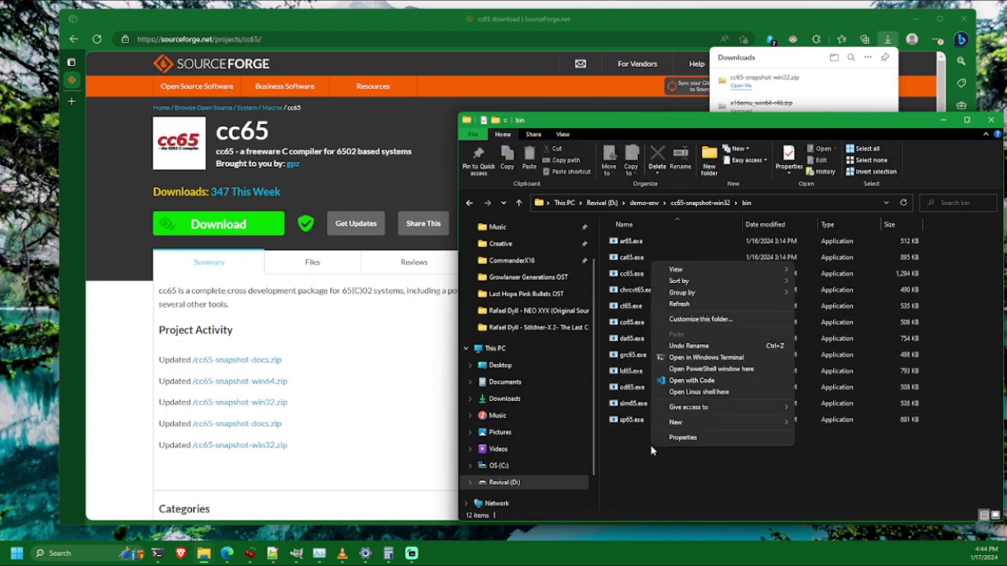
{"action": "left_click", "coordinate": [676, 357]}
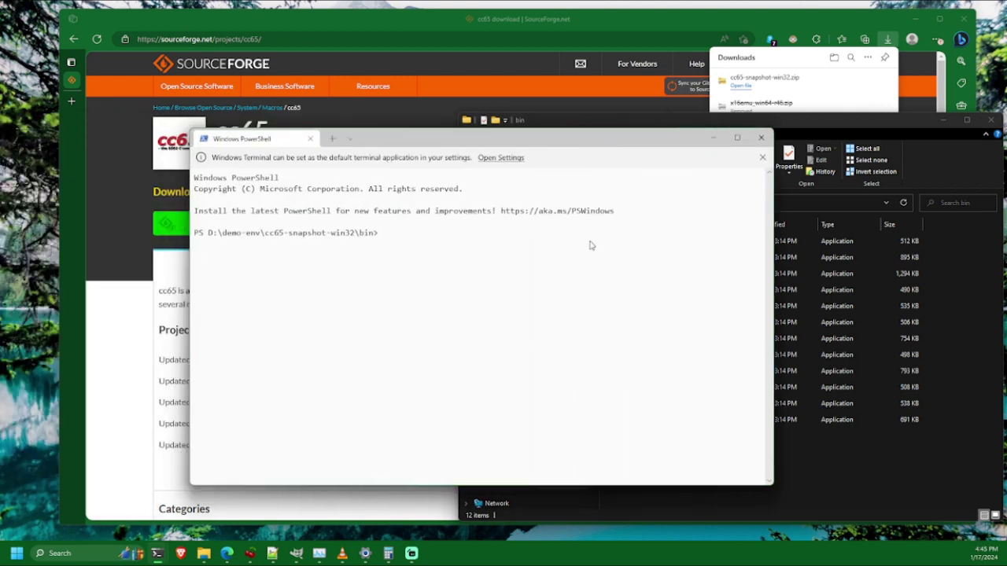
{"action": "type", "text": "cl65"}
{"action": "key", "text": "Return"}
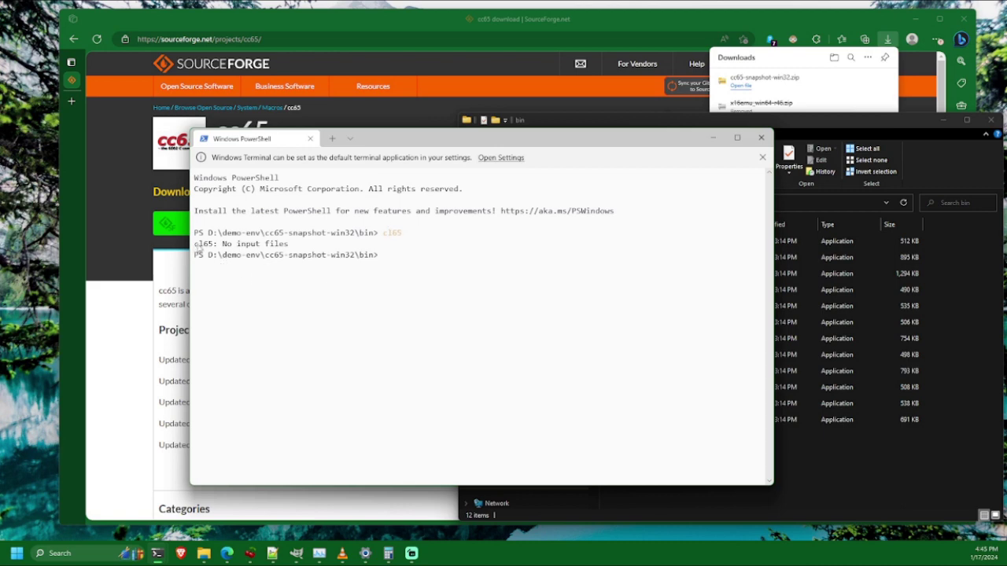
{"action": "left_click_drag", "start_coordinate": [196, 247], "coordinate": [289, 250]}
{"action": "right_click", "coordinate": [305, 251]}
{"action": "left_click", "coordinate": [761, 141]}
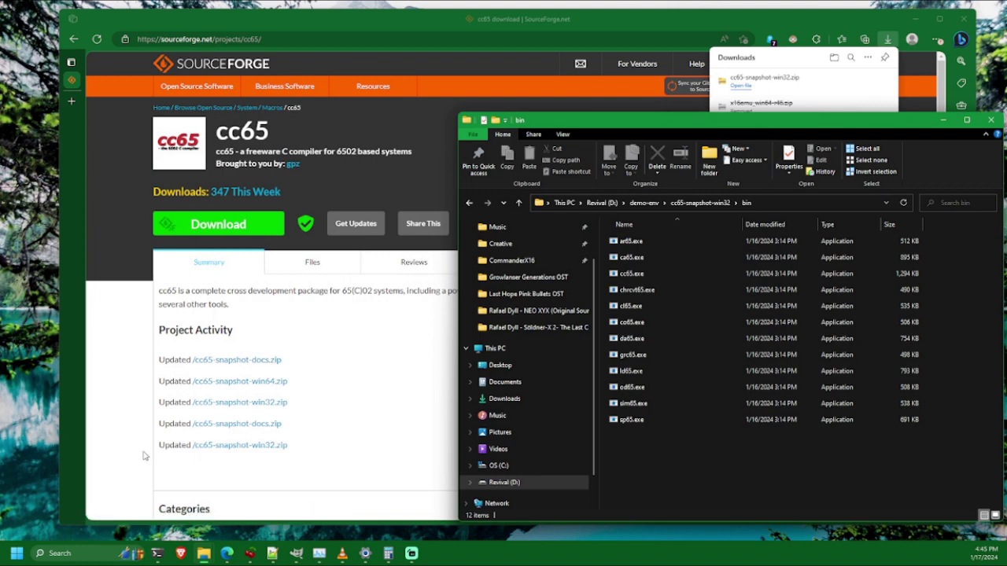
Find the system environment variables settings by searching for "path" and open the system Path variable for editing
{"action": "left_click", "coordinate": [75, 554]}
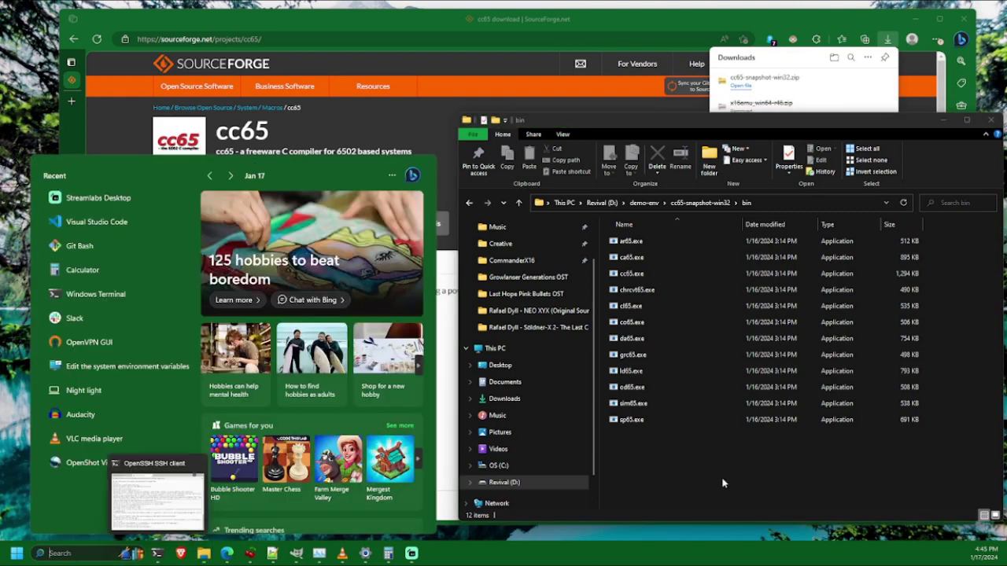
{"action": "type", "text": "path"}
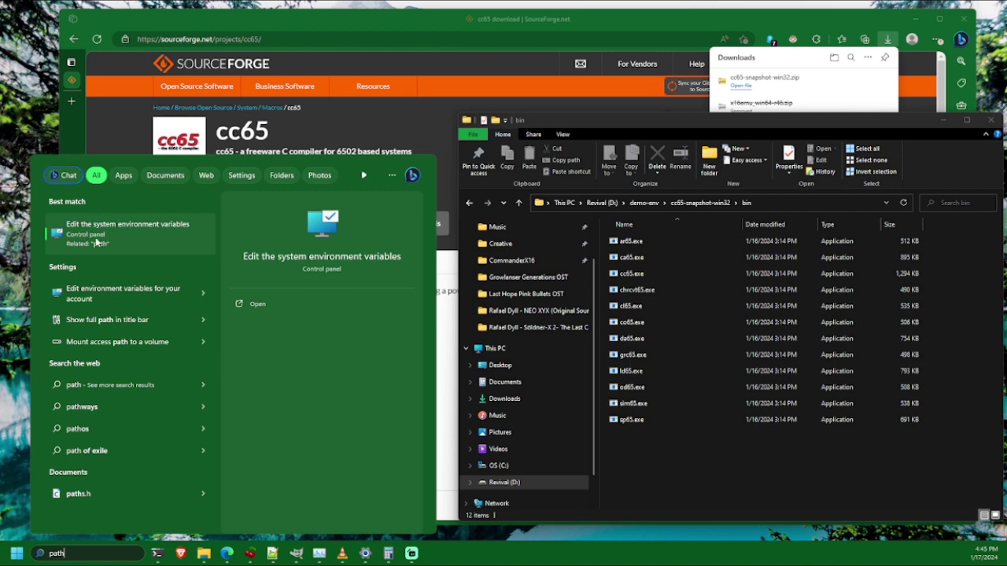
{"action": "left_click", "coordinate": [105, 243]}
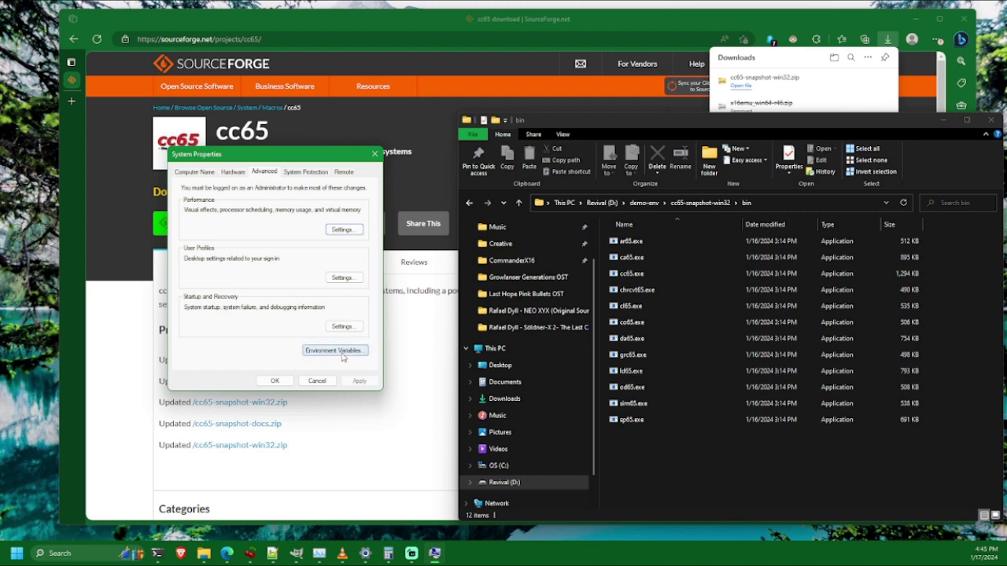
{"action": "left_click", "coordinate": [335, 350]}
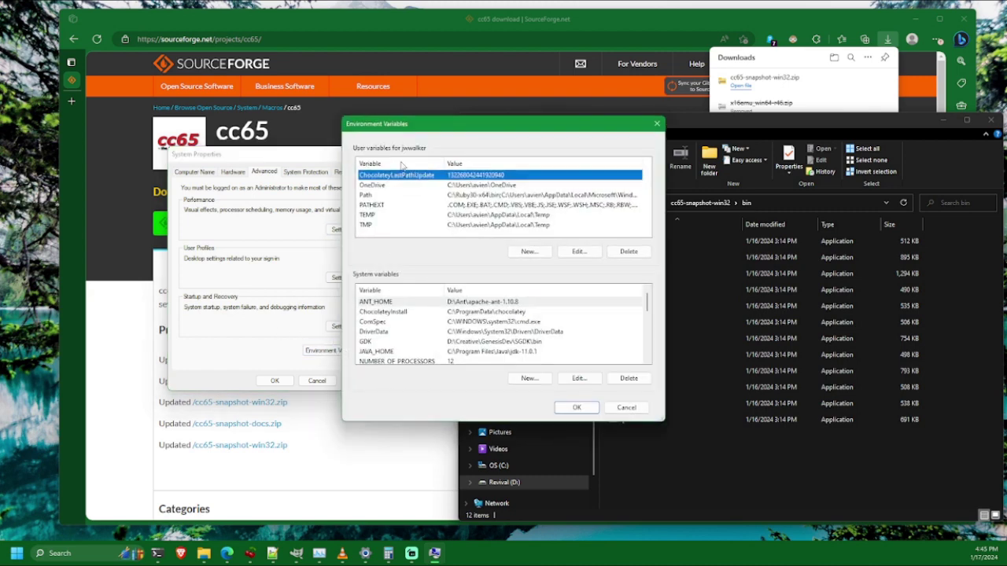
{"action": "left_click_drag", "start_coordinate": [407, 126], "coordinate": [230, 128]}
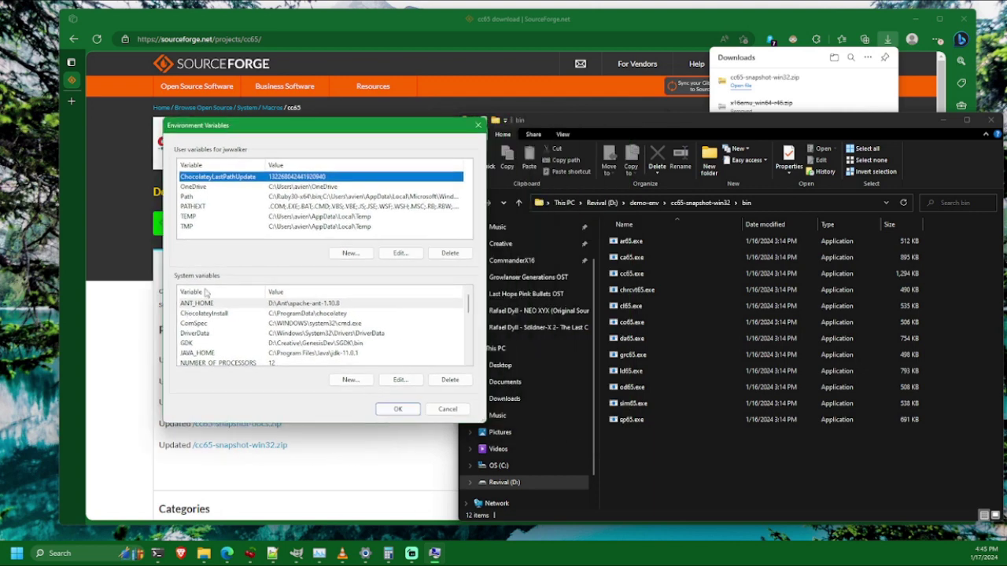
{"action": "scroll", "coordinate": [423, 323], "scroll_direction": "down", "scroll_amount": 4}
{"action": "scroll", "coordinate": [328, 338], "scroll_direction": "up", "scroll_amount": 3}
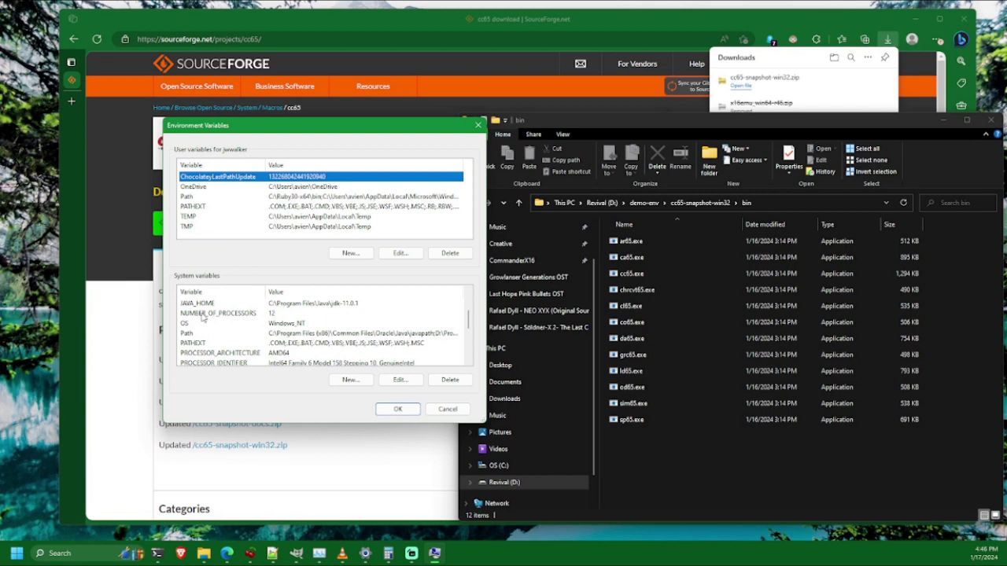
{"action": "left_click", "coordinate": [296, 336]}
{"action": "left_click", "coordinate": [402, 380]}
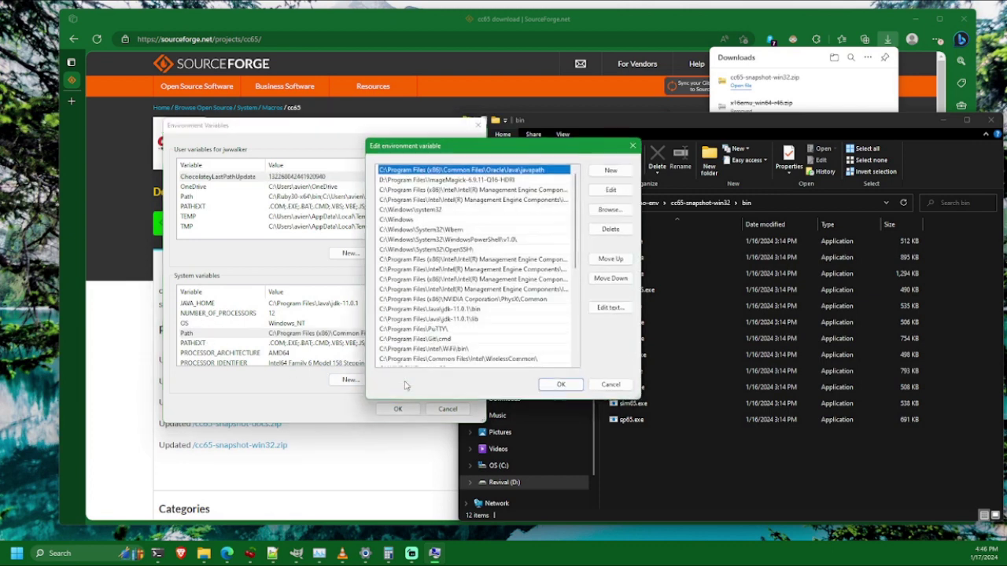
Copy the compiler's bin folder path and enter D:\demo-env\cc65-snapshot-win32\bin as a new entry in the system Path variable
{"action": "scroll", "coordinate": [443, 308], "scroll_direction": "down", "scroll_amount": 6}
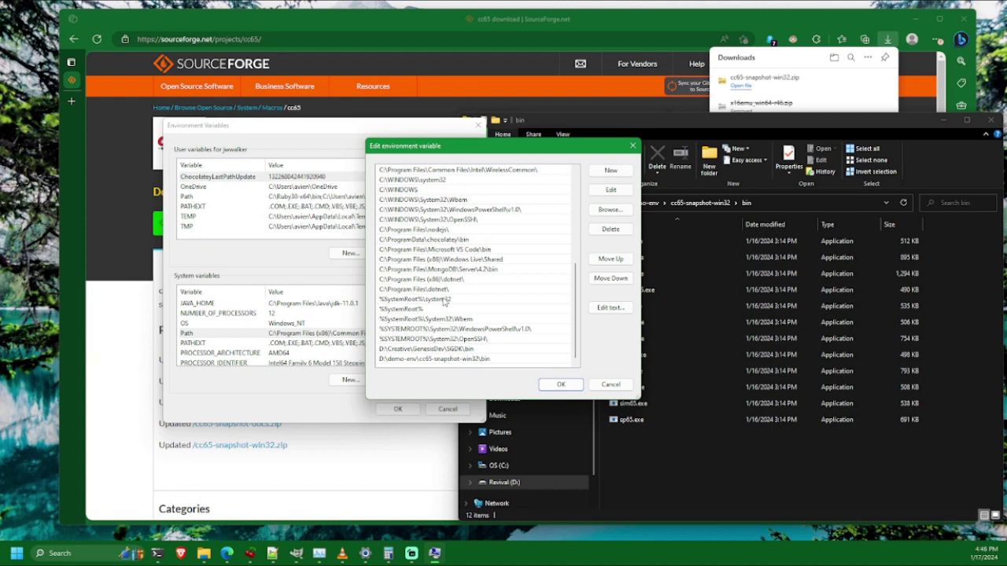
{"action": "left_click", "coordinate": [611, 171]}
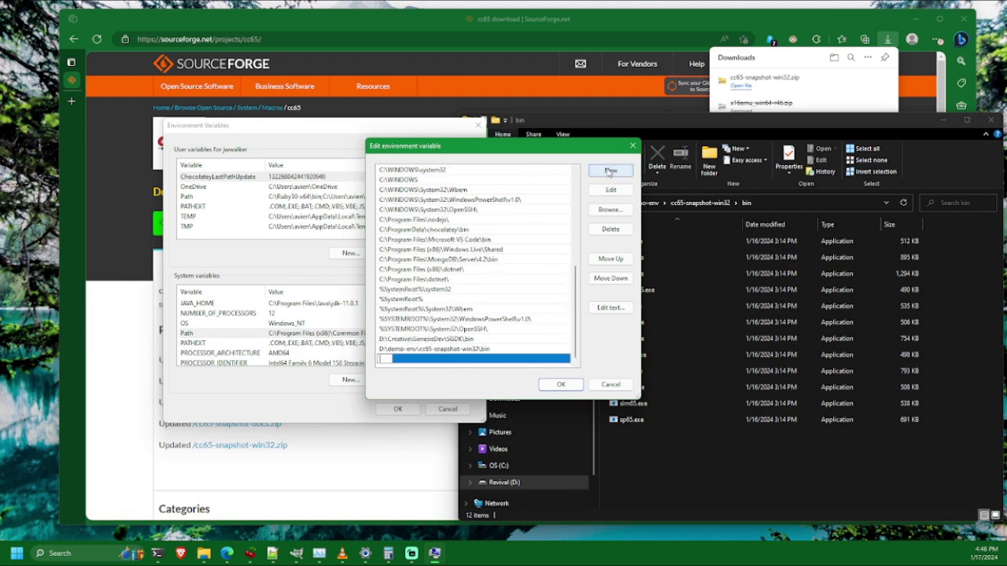
{"action": "left_click_drag", "start_coordinate": [574, 149], "coordinate": [241, 191]}
{"action": "left_click", "coordinate": [830, 128]}
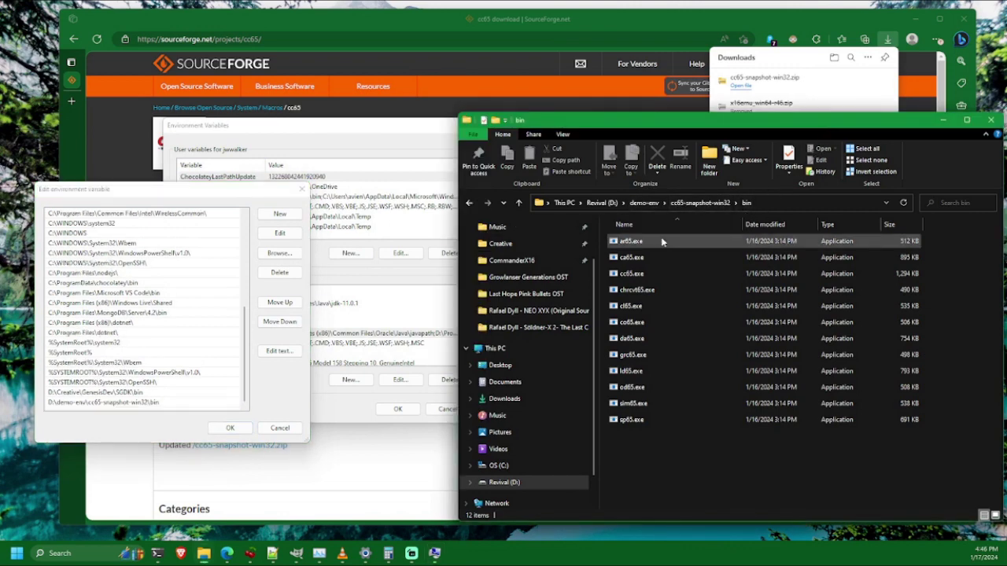
{"action": "left_click", "coordinate": [818, 207]}
{"action": "key", "text": "ctrl+c"}
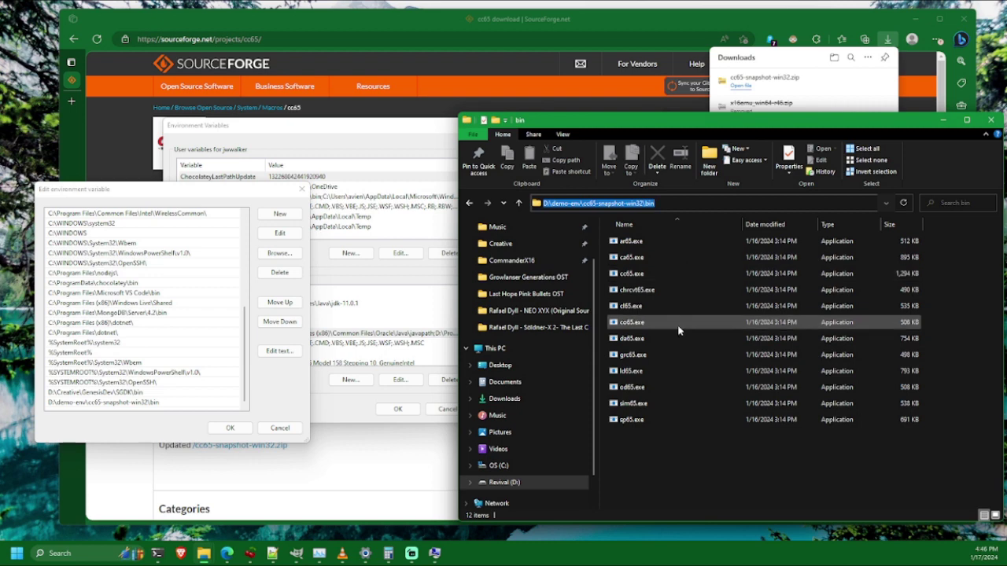
{"action": "left_click", "coordinate": [245, 385]}
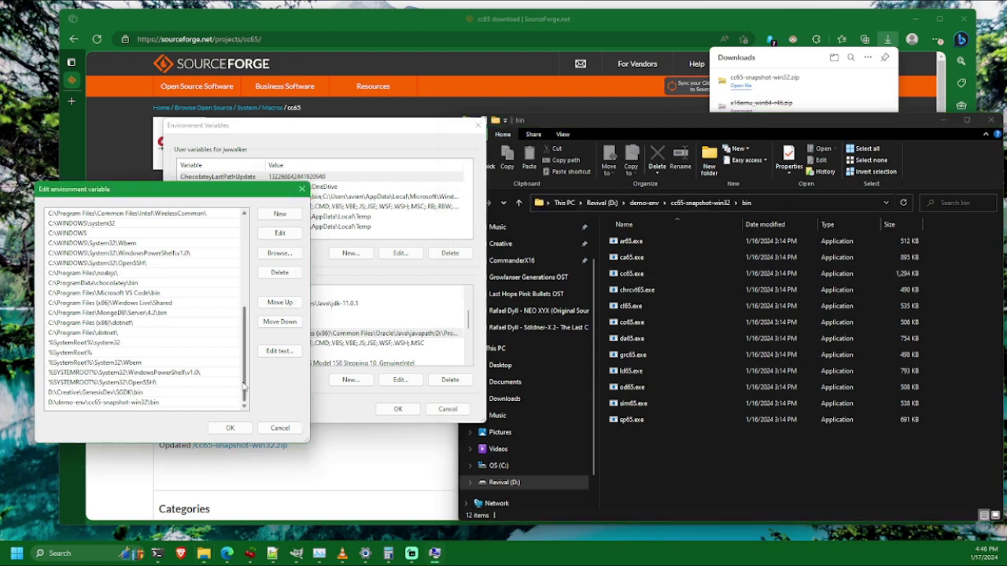
{"action": "left_click", "coordinate": [279, 213]}
{"action": "key", "text": "ctrl+v"}
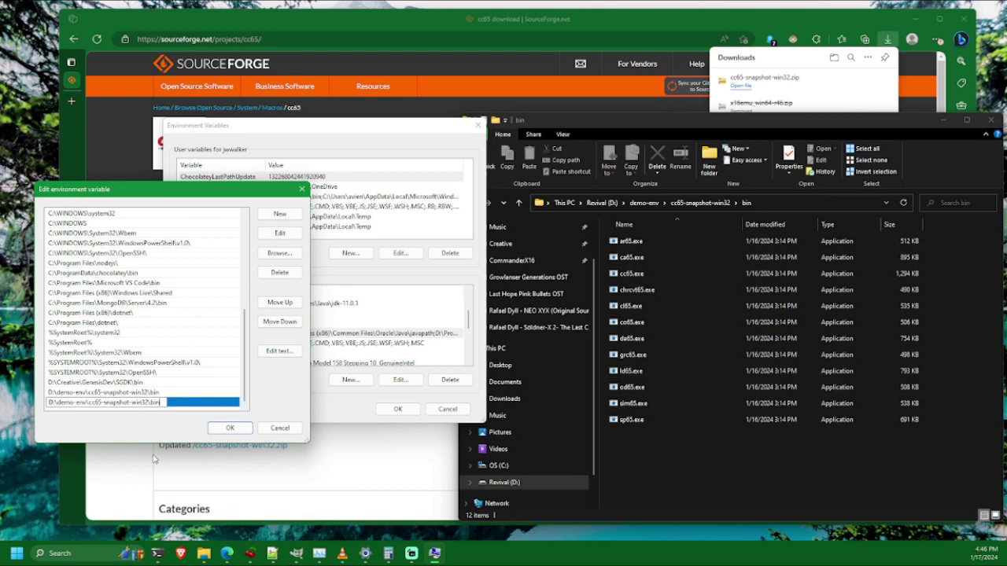
Clear the duplicate bin path from the new Path entry so that the blank entry is discarded
{"action": "key", "text": "BackSpace"}
{"action": "key", "text": "BackSpace"}
{"action": "key", "text": "BackSpace"}
{"action": "key", "text": "BackSpace"}
{"action": "key", "text": "BackSpace"}
{"action": "key", "text": "BackSpace"}
{"action": "key", "text": "BackSpace"}
{"action": "key", "text": "BackSpace"}
{"action": "key", "text": "BackSpace"}
{"action": "key", "text": "BackSpace"}
{"action": "key", "text": "BackSpace"}
{"action": "key", "text": "BackSpace"}
{"action": "key", "text": "BackSpace"}
{"action": "key", "text": "BackSpace"}
{"action": "key", "text": "BackSpace"}
{"action": "key", "text": "BackSpace"}
{"action": "key", "text": "BackSpace"}
{"action": "key", "text": "BackSpace"}
{"action": "key", "text": "BackSpace"}
{"action": "key", "text": "BackSpace"}
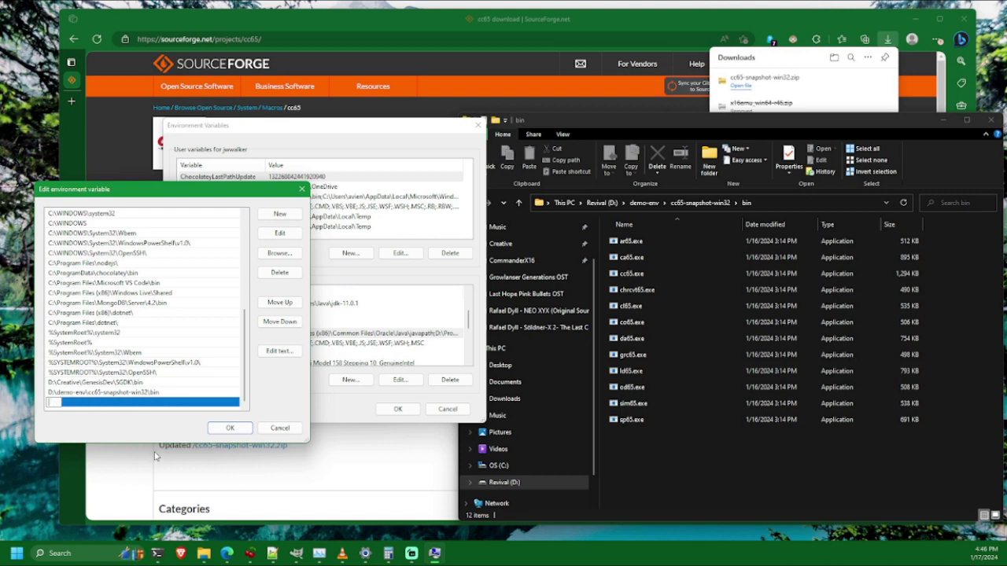
{"action": "key", "text": "Return"}
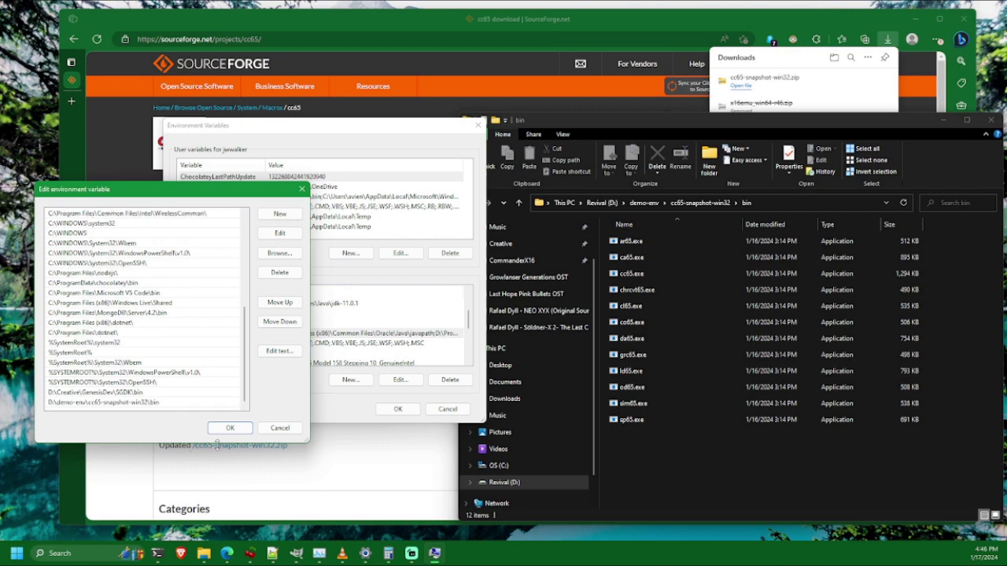
Accept the Path and environment variable settings and close System Properties
{"action": "left_click", "coordinate": [230, 428]}
{"action": "left_click", "coordinate": [397, 409]}
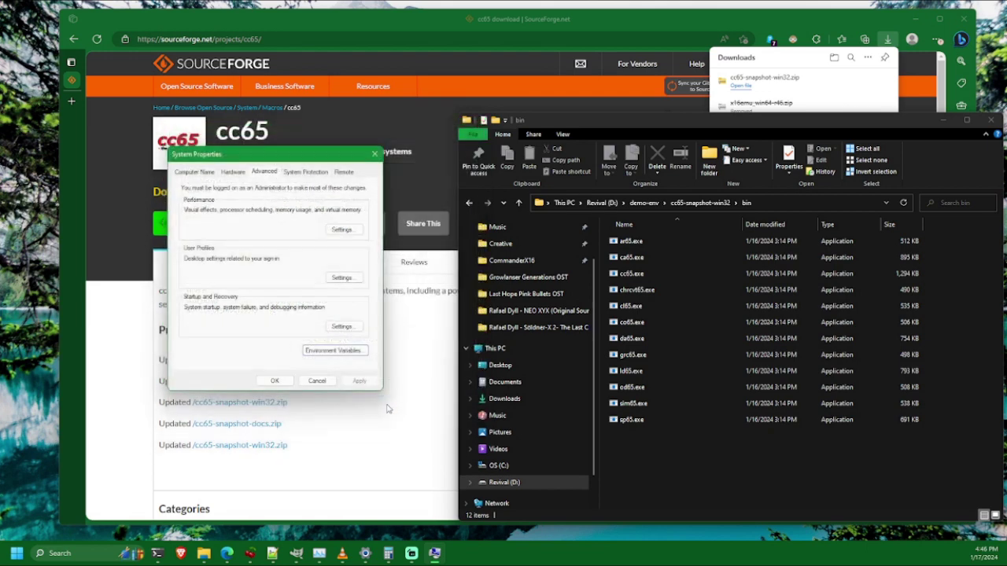
{"action": "left_click", "coordinate": [275, 380]}
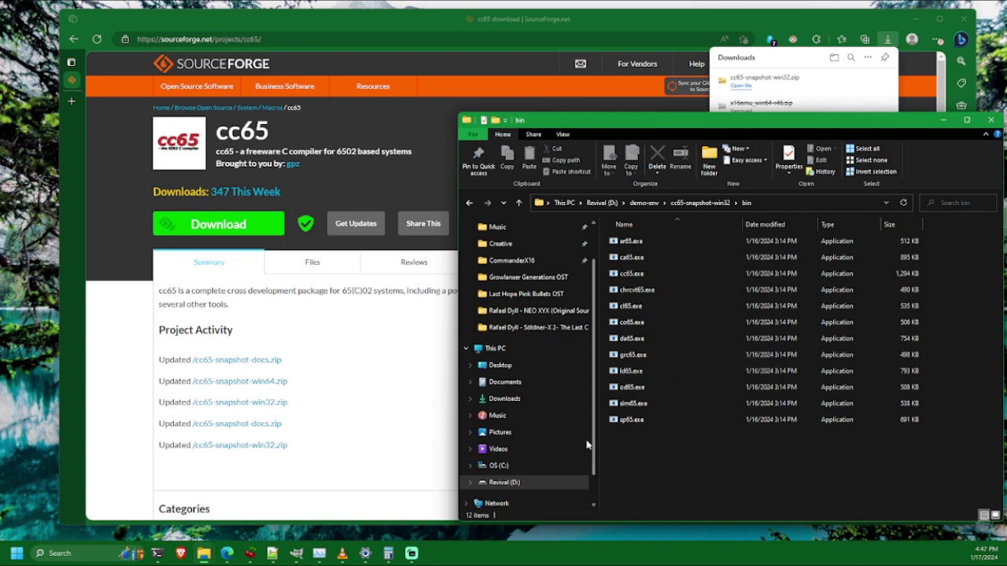
{"action": "scroll", "coordinate": [587, 445], "scroll_direction": "up", "scroll_amount": 1}
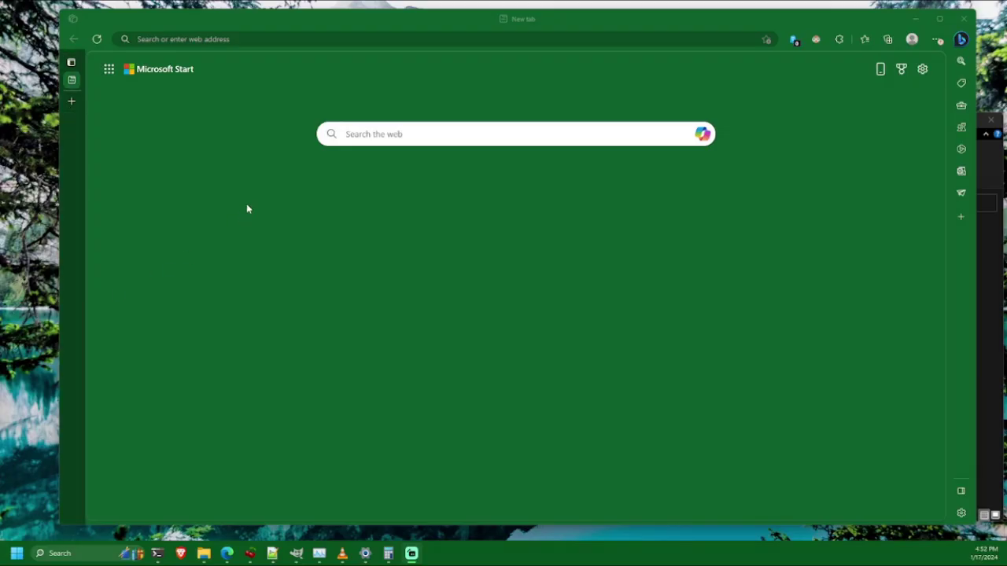
Search the web for "gnu make for windows" and open the GnuWin32 Make for Windows page in a new tab
{"action": "left_click", "coordinate": [306, 38]}
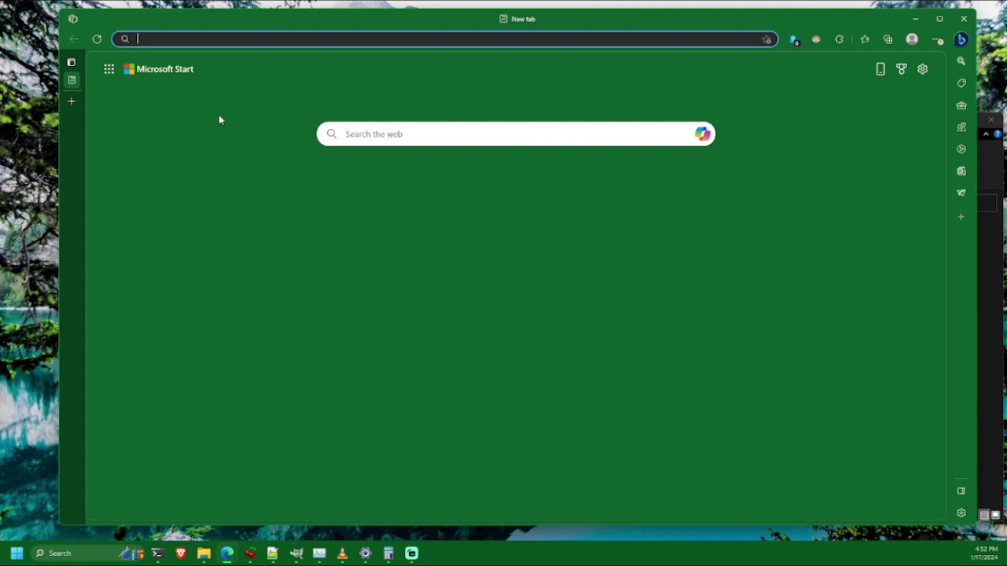
{"action": "type", "text": "gnu make "}
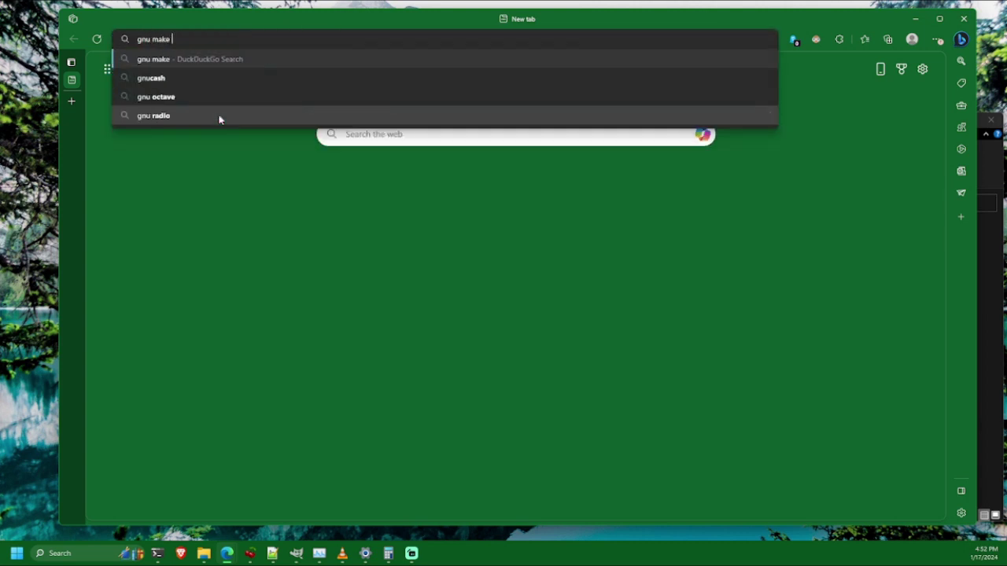
{"action": "type", "text": "for windows"}
{"action": "key", "text": "Return"}
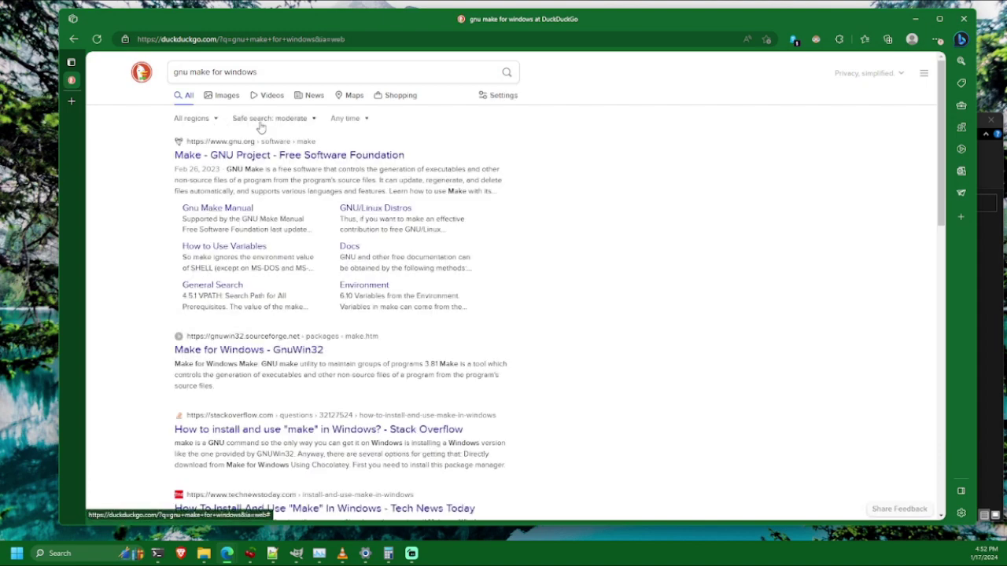
{"action": "scroll", "coordinate": [229, 162], "scroll_direction": "down", "scroll_amount": 3}
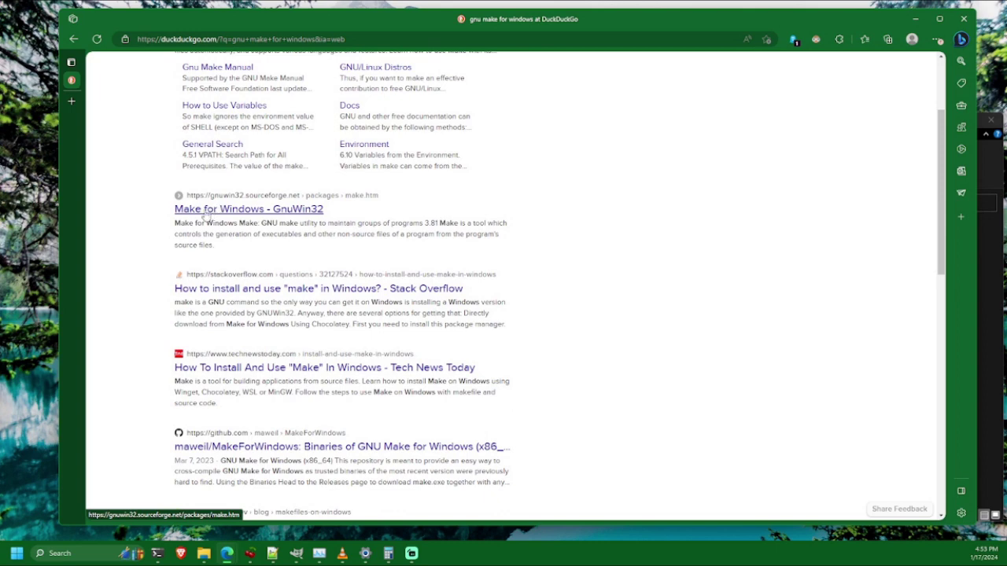
{"action": "middle_click", "coordinate": [305, 216]}
{"action": "left_click", "coordinate": [72, 100]}
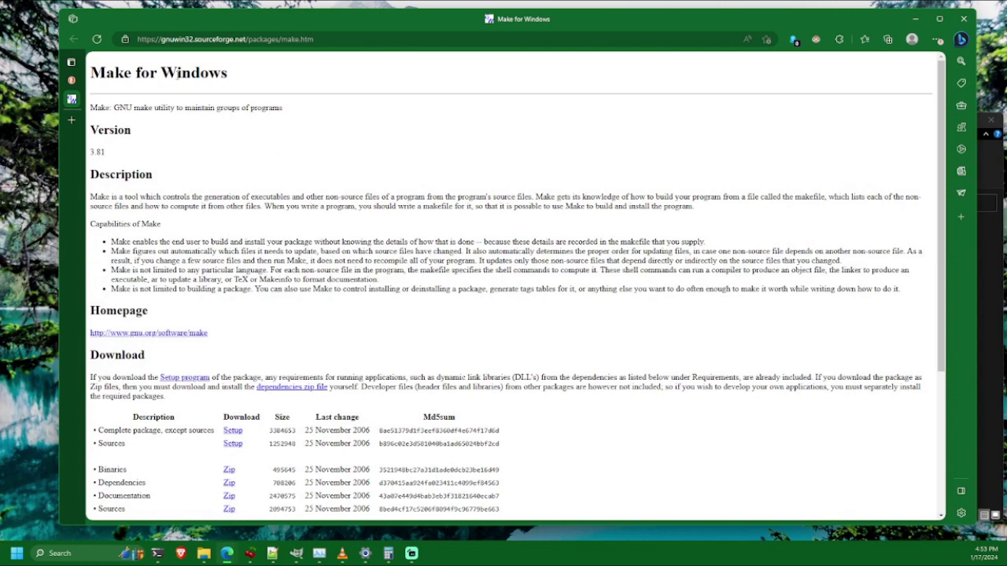
Download the setup program for the complete Make package without sources, saving make-3.81.exe in the demo-env folder
{"action": "scroll", "coordinate": [290, 197], "scroll_direction": "down", "scroll_amount": 2}
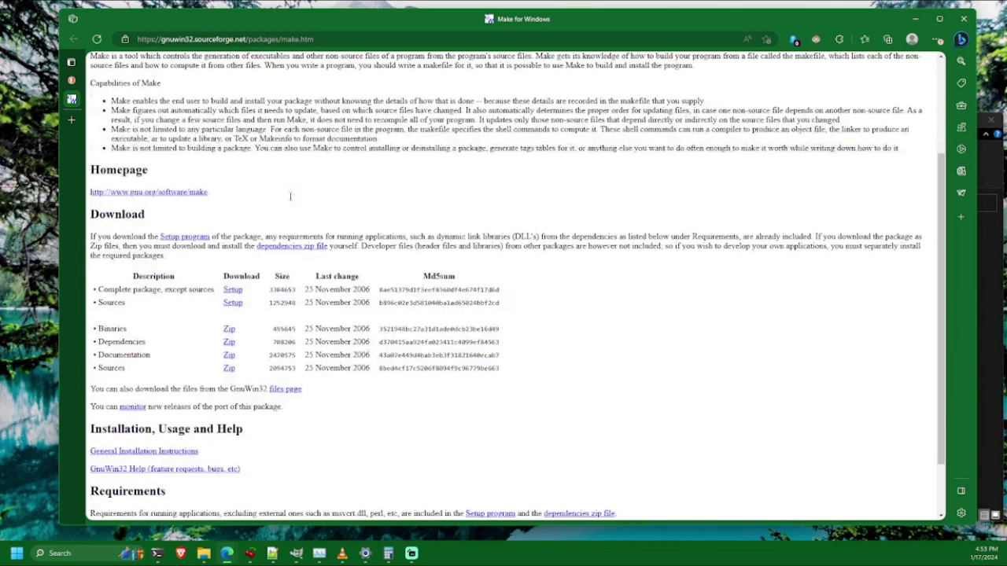
{"action": "scroll", "coordinate": [290, 196], "scroll_direction": "down", "scroll_amount": 1}
{"action": "scroll", "coordinate": [290, 197], "scroll_direction": "up", "scroll_amount": 3}
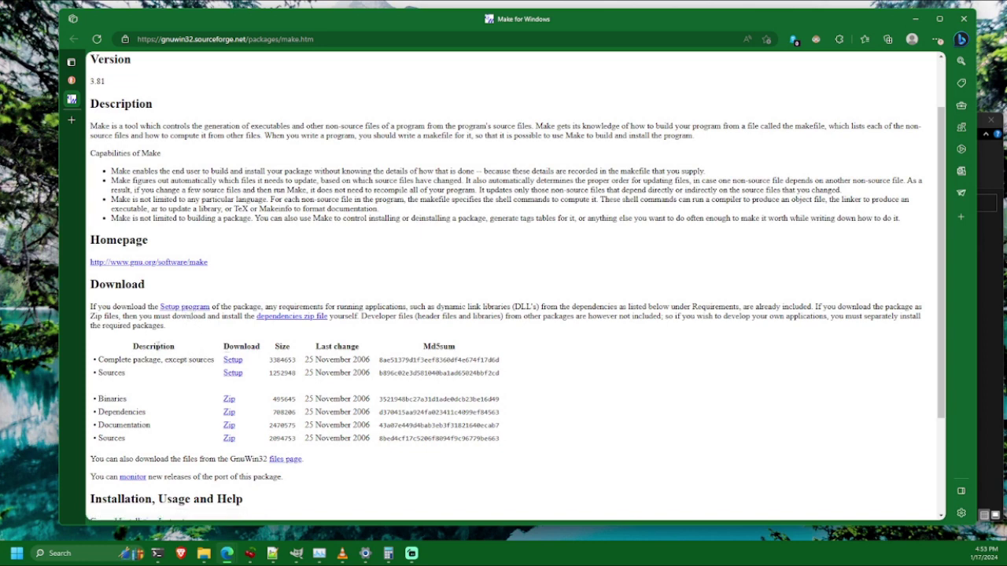
{"action": "left_click_drag", "start_coordinate": [107, 360], "coordinate": [190, 359]}
{"action": "left_click", "coordinate": [190, 359]}
{"action": "left_click", "coordinate": [232, 360]}
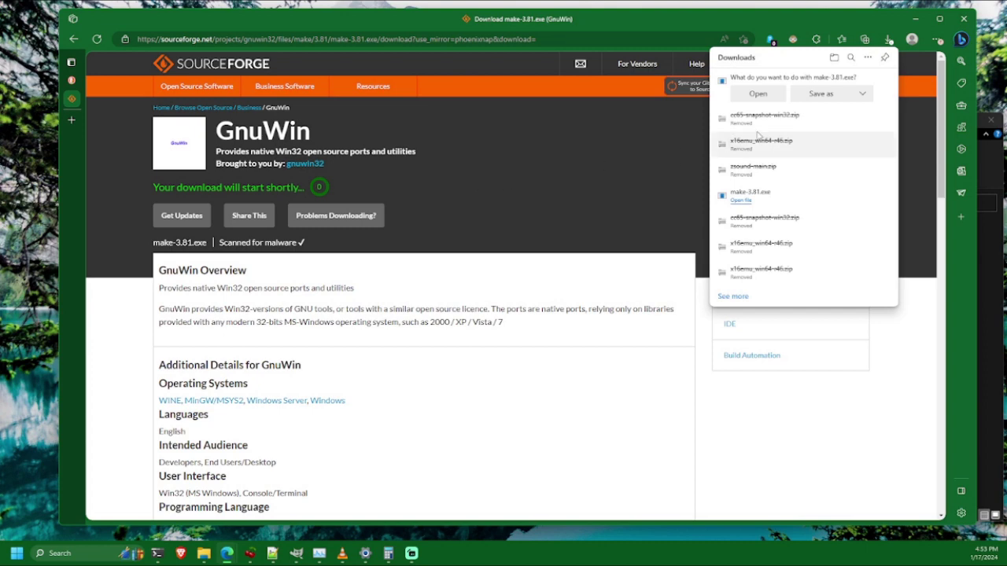
{"action": "left_click", "coordinate": [820, 93]}
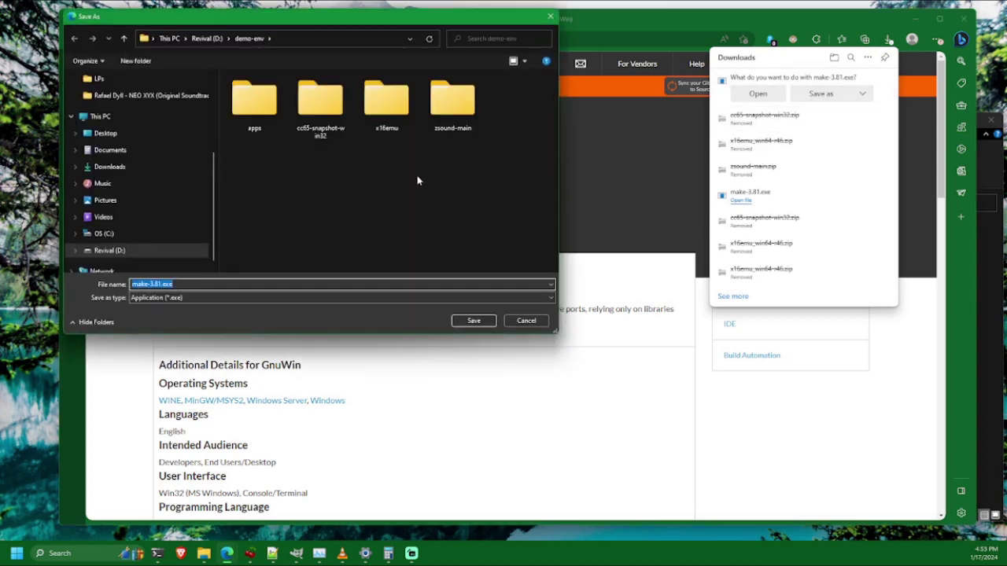
{"action": "left_click", "coordinate": [473, 322]}
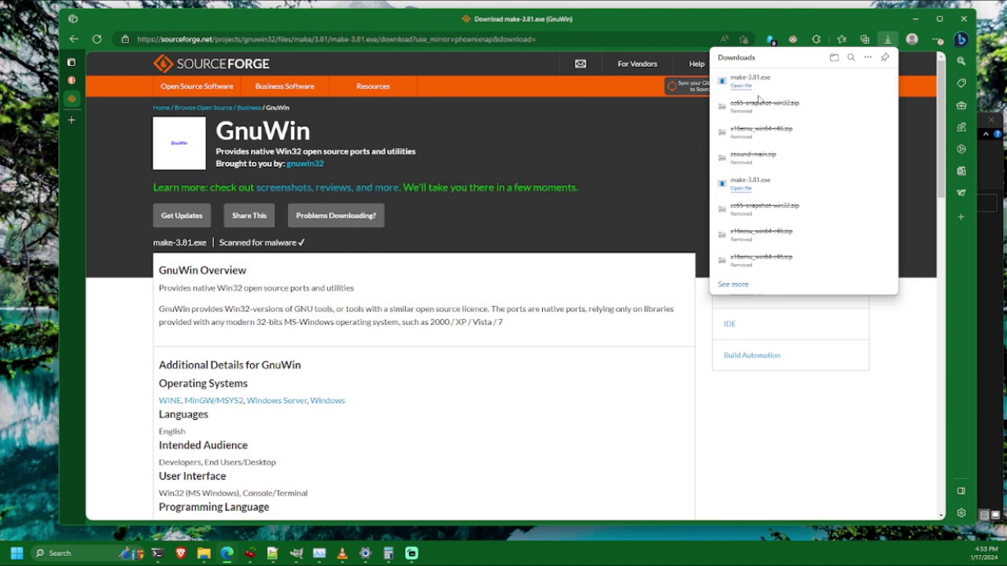
Switch to the File Explorer window showing the compiler's bin folder and go up to the demo-env folder
{"action": "key", "text": "alt+Tab"}
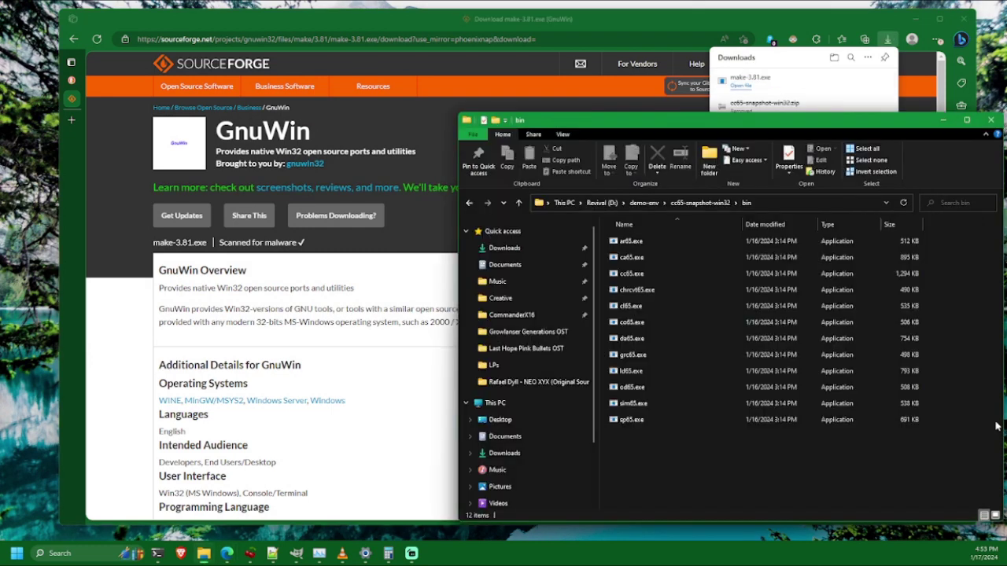
{"action": "mouse_move", "coordinate": [204, 553]}
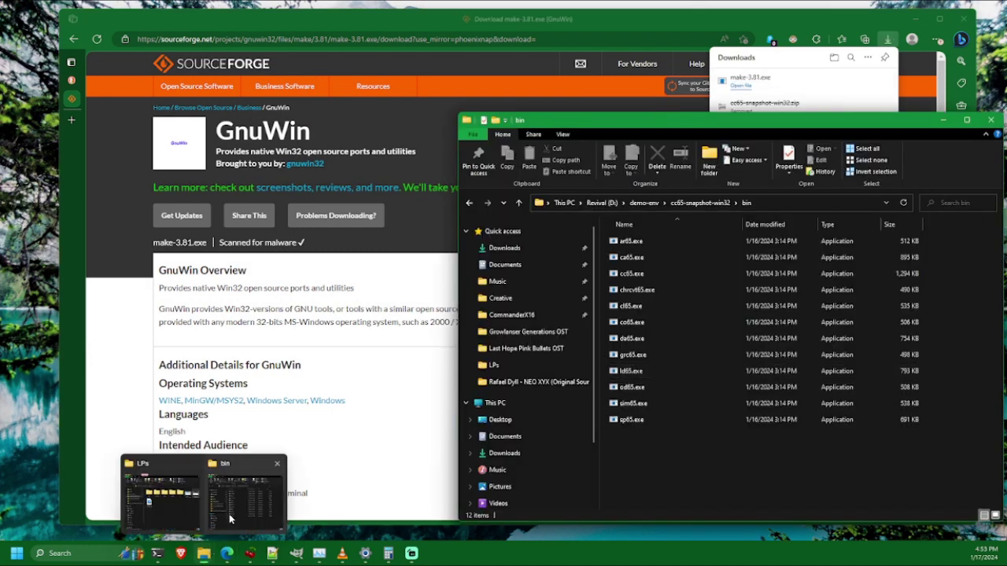
{"action": "mouse_move", "coordinate": [189, 515]}
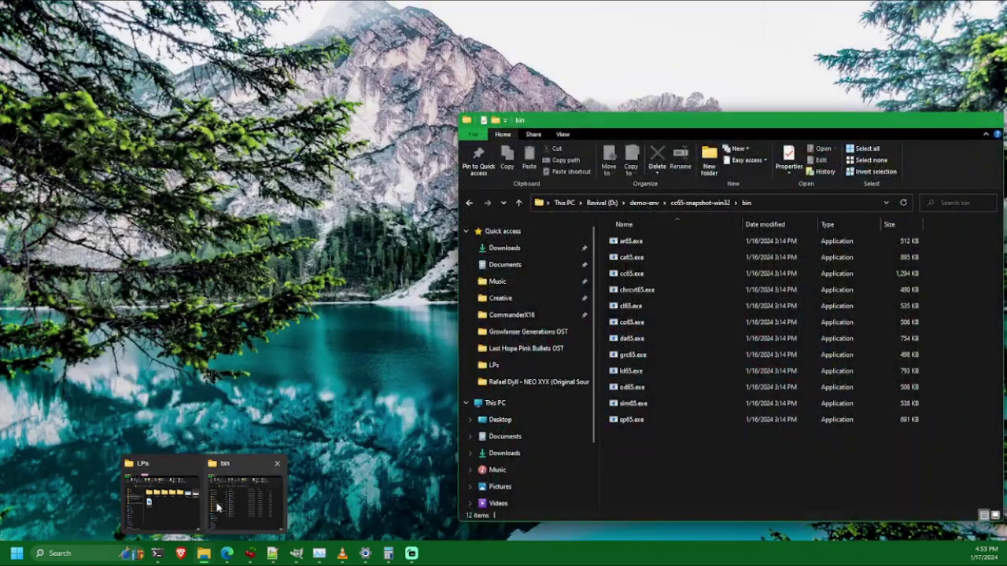
{"action": "left_click", "coordinate": [243, 507]}
{"action": "mouse_move", "coordinate": [204, 554]}
{"action": "left_click", "coordinate": [209, 505]}
{"action": "left_click", "coordinate": [701, 203]}
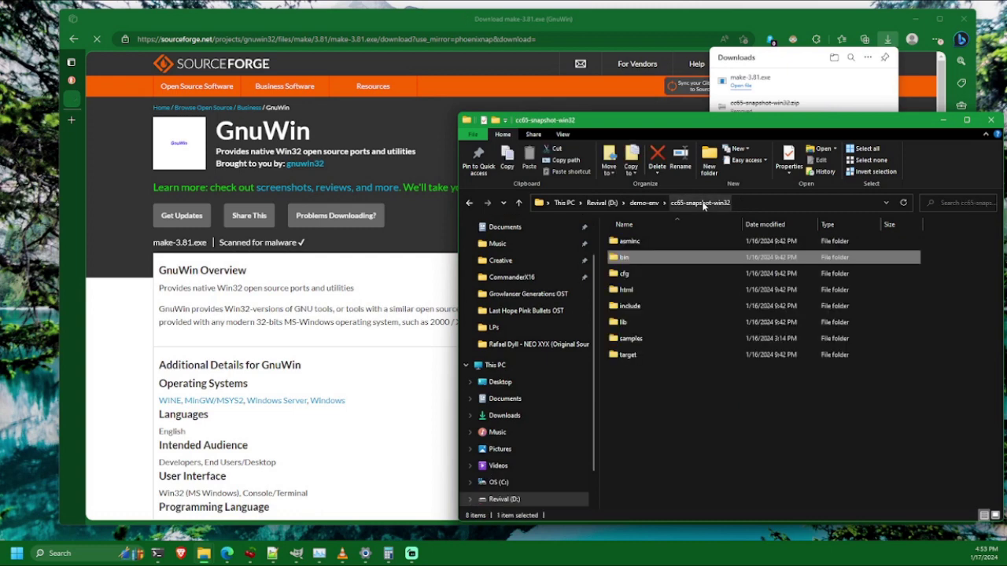
{"action": "left_click", "coordinate": [639, 205]}
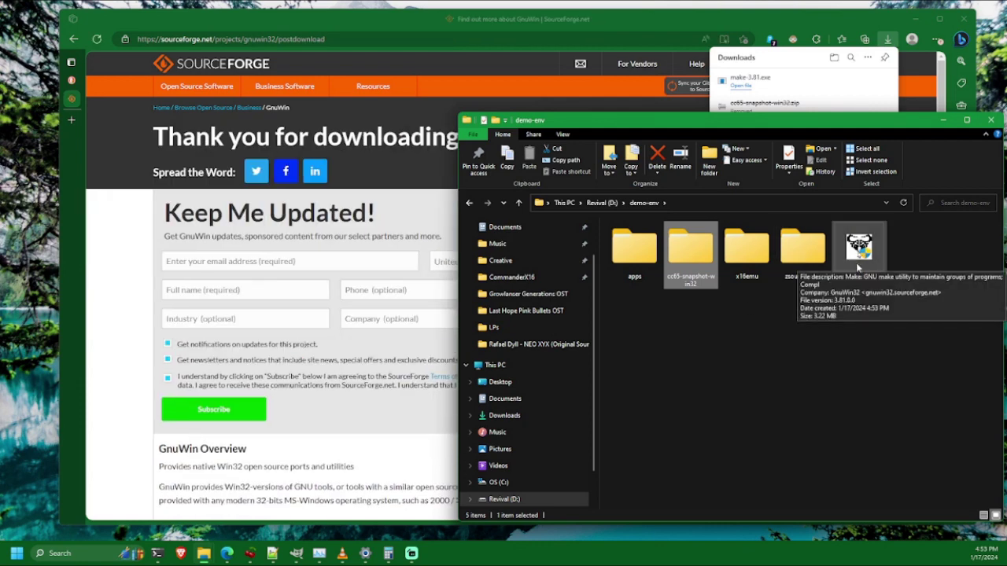
Open Windows Terminal in the demo-env folder and move its window clear of the File Explorer ribbon
{"action": "right_click", "coordinate": [671, 378]}
{"action": "left_click", "coordinate": [652, 378]}
{"action": "right_click", "coordinate": [753, 298]}
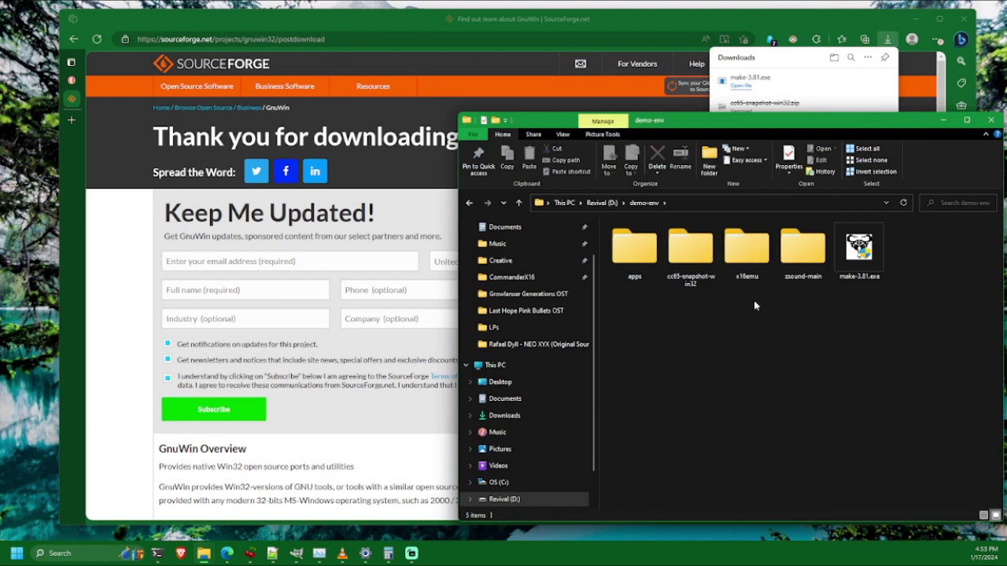
{"action": "left_click", "coordinate": [793, 395]}
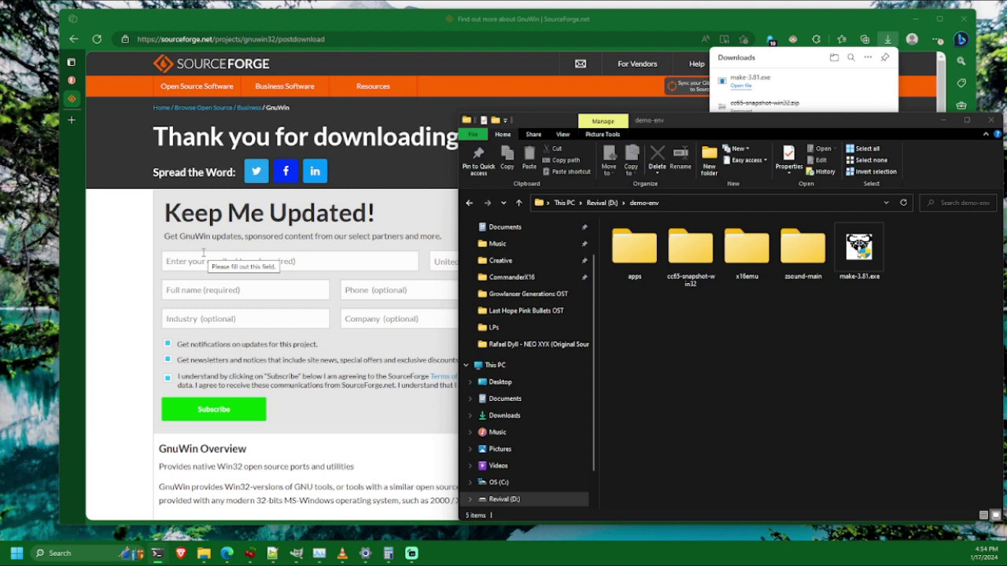
{"action": "key", "text": "alt+Left"}
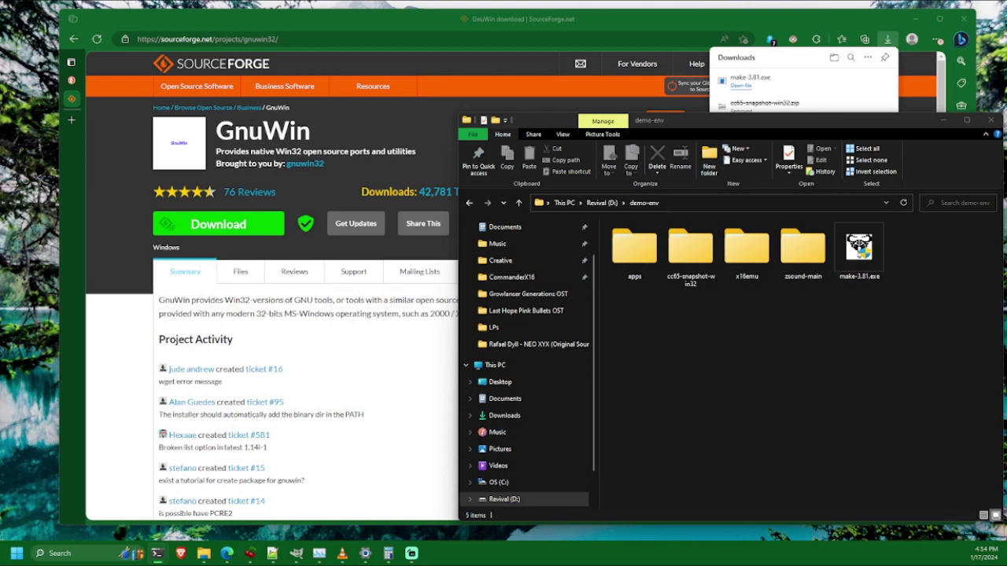
{"action": "key", "text": "super+1"}
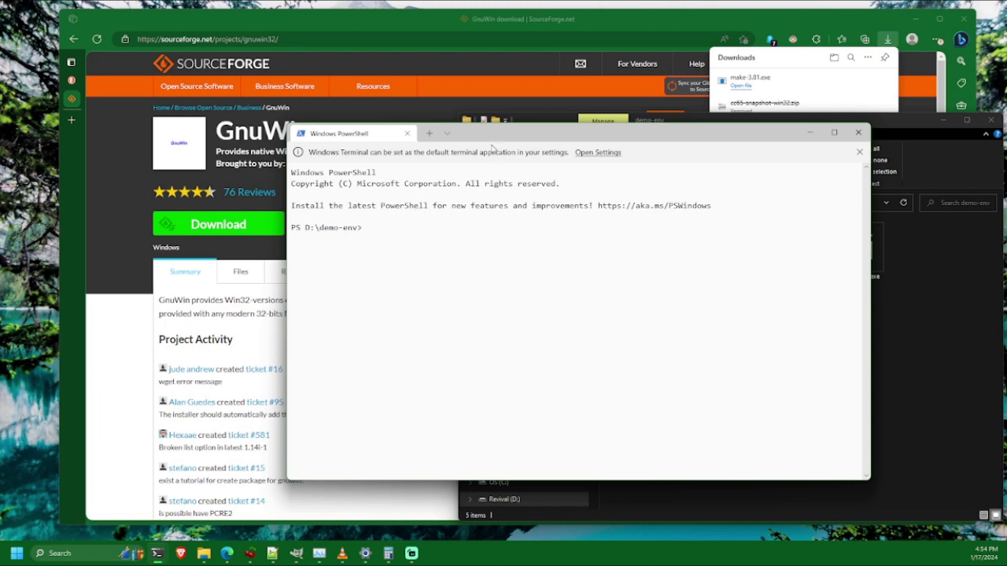
{"action": "left_click_drag", "start_coordinate": [503, 135], "coordinate": [553, 190]}
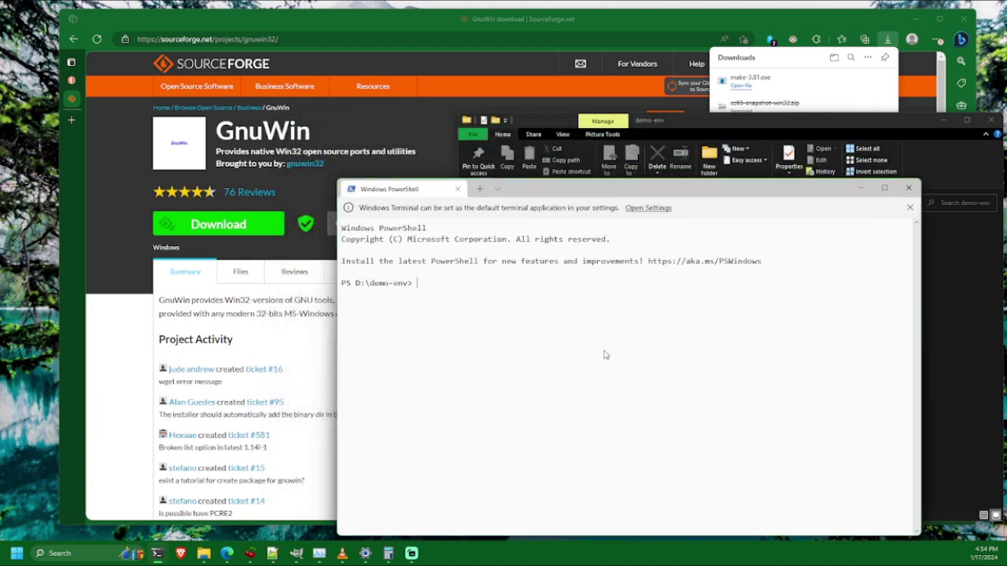
Run make in the terminal to test that it is installed, and close the terminal
{"action": "type", "text": "make"}
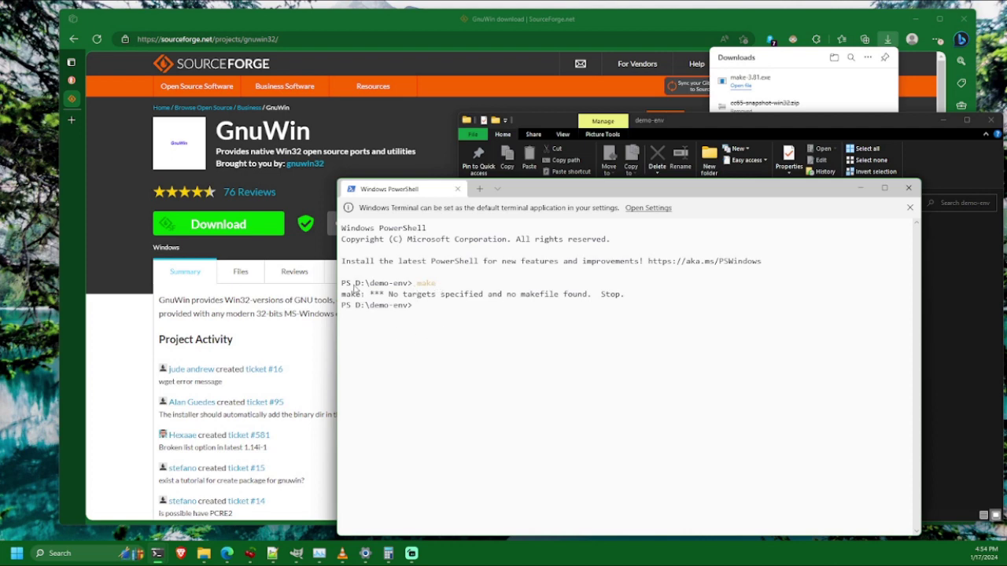
{"action": "left_click_drag", "start_coordinate": [344, 297], "coordinate": [621, 314]}
{"action": "key", "text": "ctrl+c"}
{"action": "left_click", "coordinate": [909, 188]}
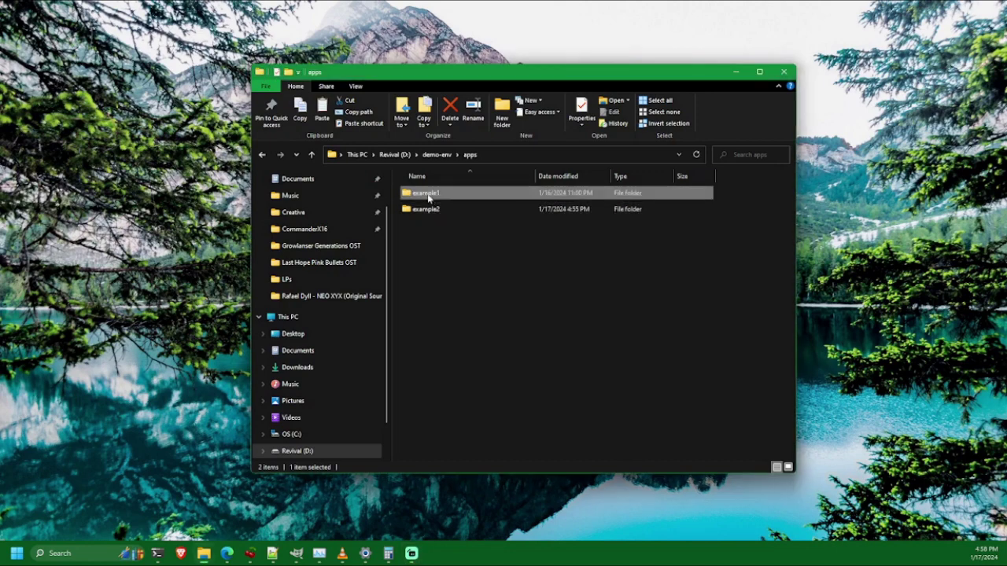
Open the example1 folder inside apps and open its main.c file in Notepad++
{"action": "double_click", "coordinate": [428, 197]}
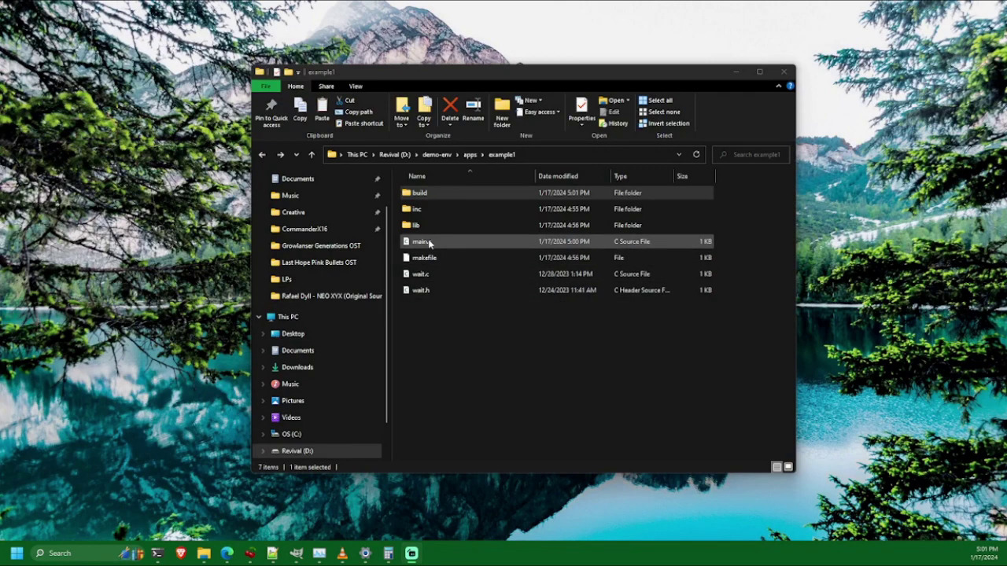
{"action": "right_click", "coordinate": [429, 243]}
{"action": "left_click", "coordinate": [448, 314]}
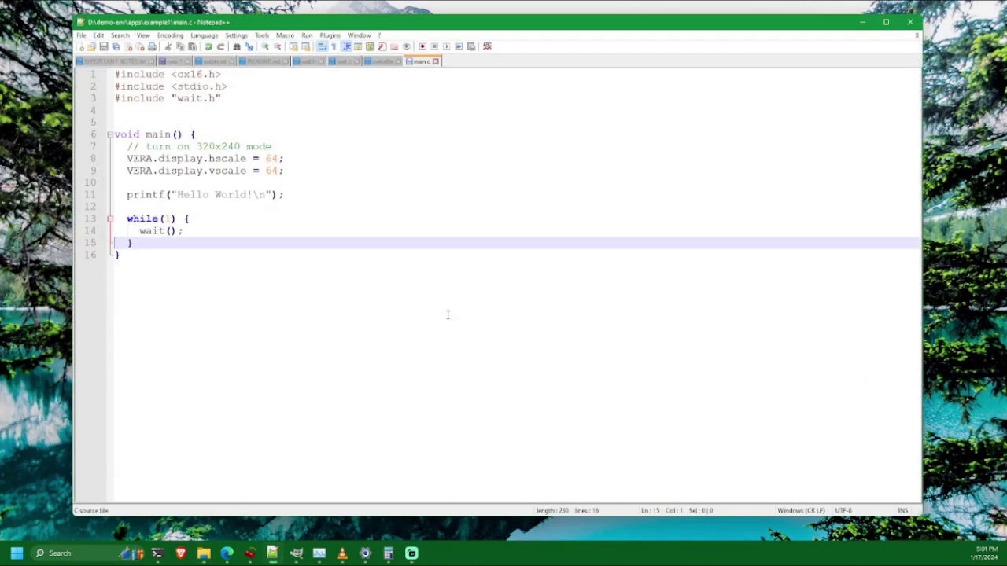
Delete the extra blank line between the include statements and the main function in main.c
{"action": "left_click", "coordinate": [161, 112]}
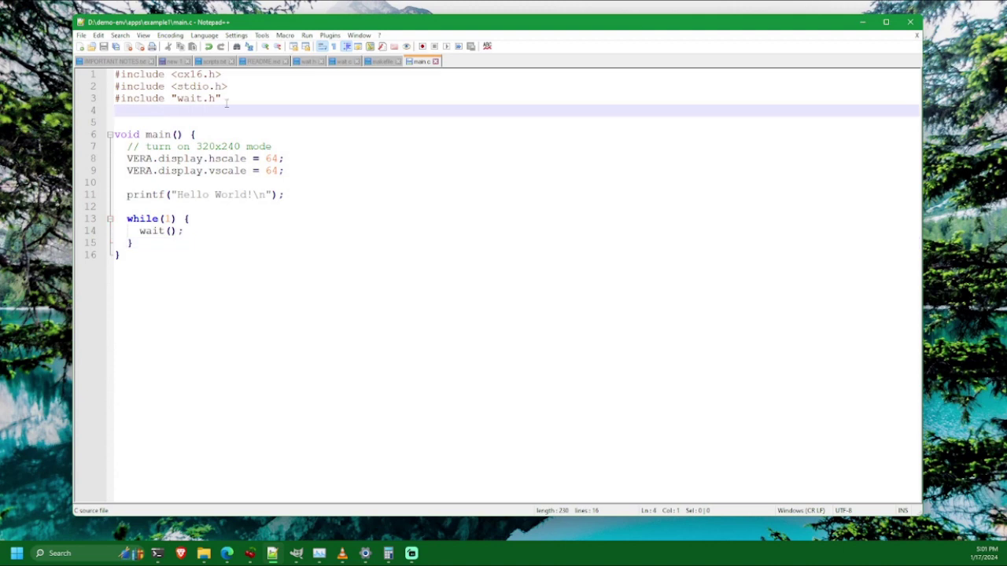
{"action": "key", "text": "Delete"}
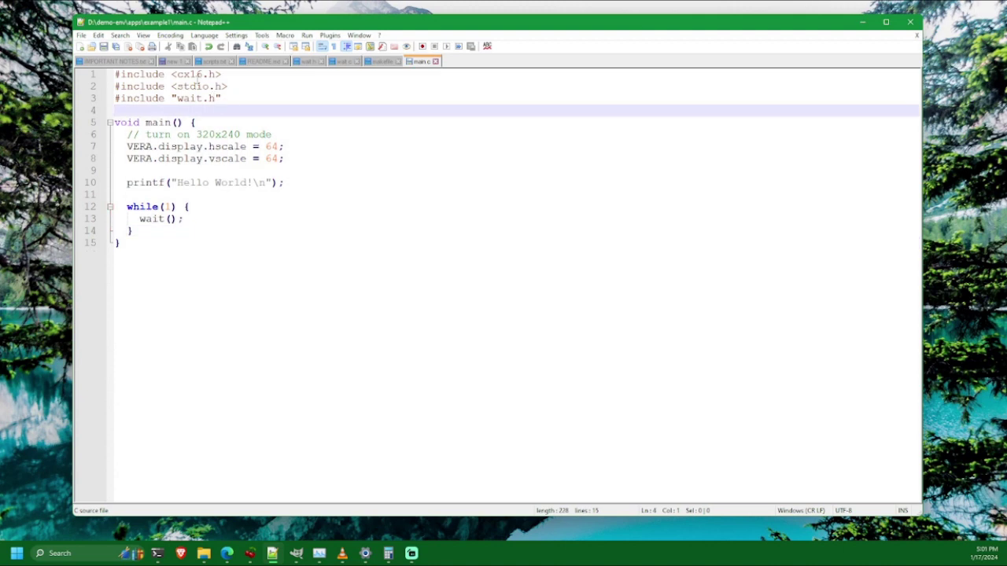
Examine the cx16.h, stdio.h and wait.h includes together with the printf and wait calls that depend on them
{"action": "left_click_drag", "start_coordinate": [176, 74], "coordinate": [216, 75]}
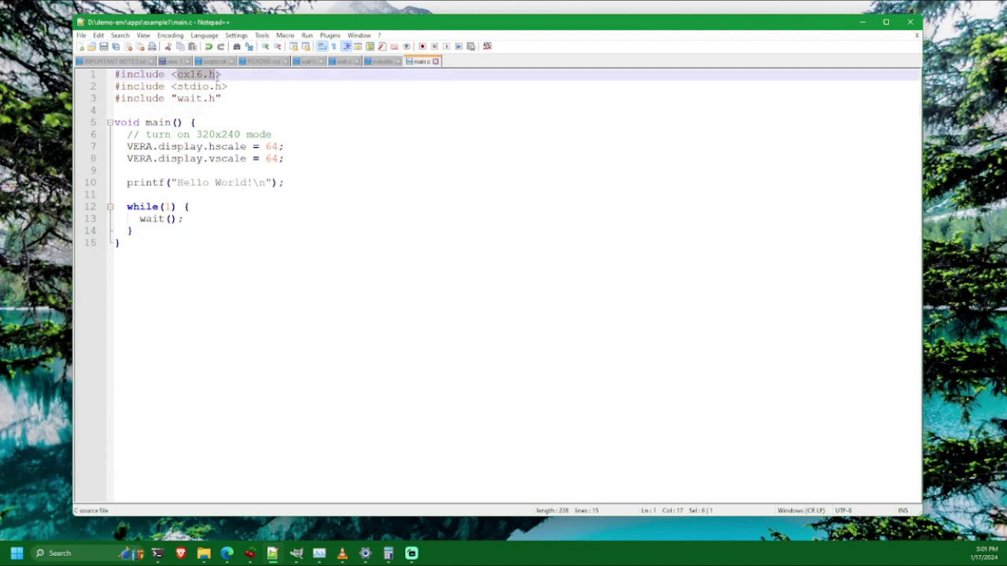
{"action": "left_click", "coordinate": [234, 74]}
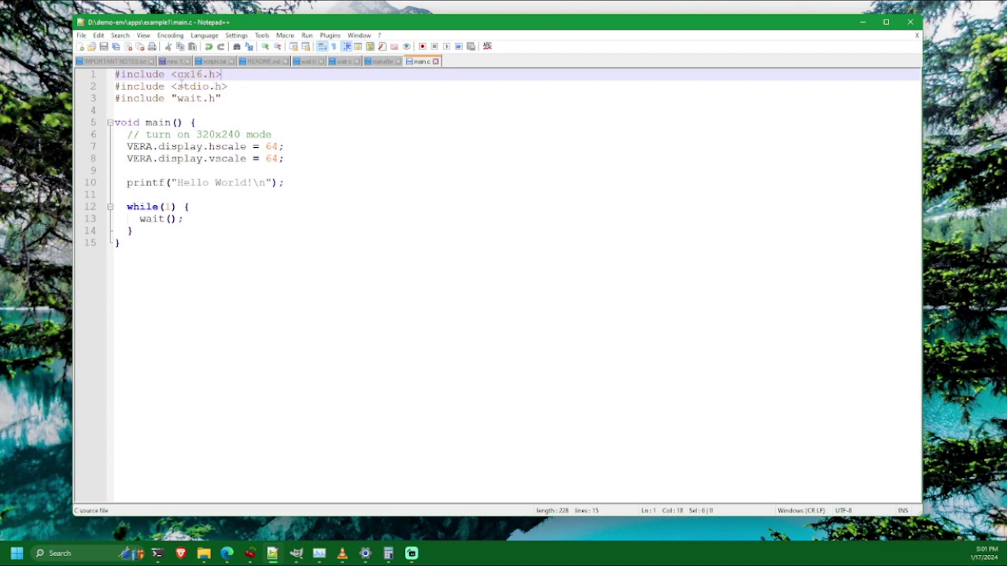
{"action": "left_click_drag", "start_coordinate": [171, 86], "coordinate": [229, 86]}
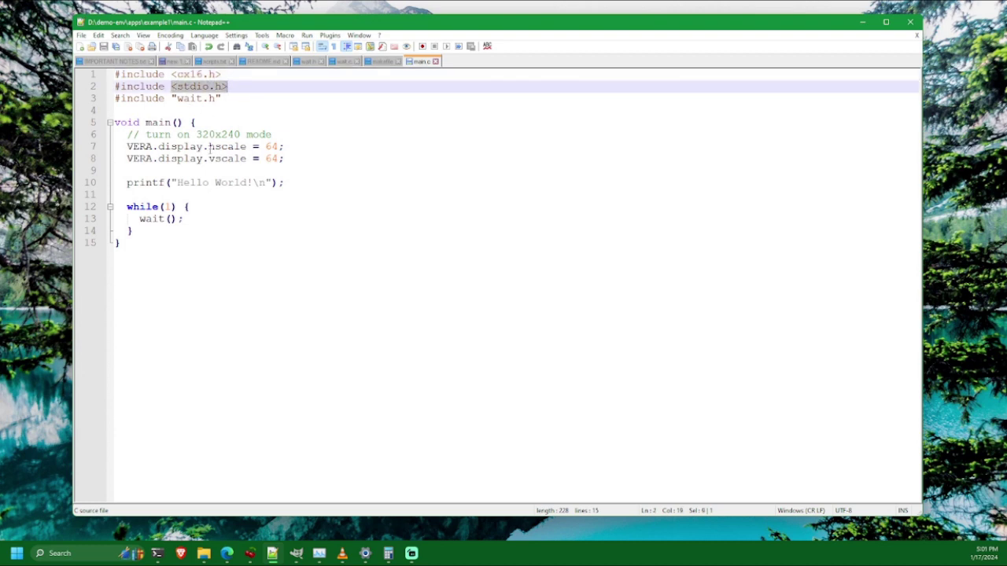
{"action": "left_click_drag", "start_coordinate": [128, 182], "coordinate": [294, 183]}
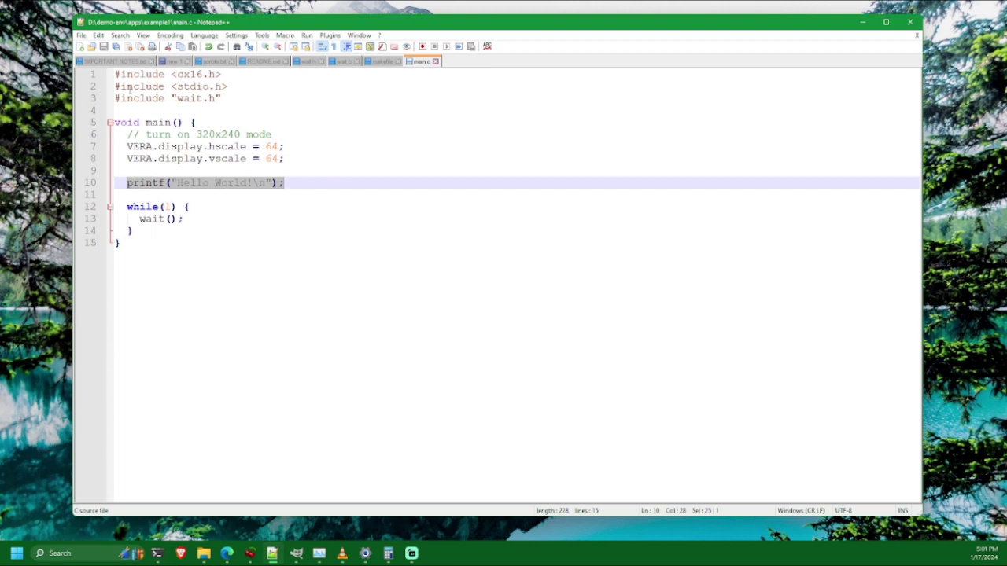
{"action": "left_click_drag", "start_coordinate": [130, 88], "coordinate": [254, 92]}
{"action": "left_click", "coordinate": [225, 98]}
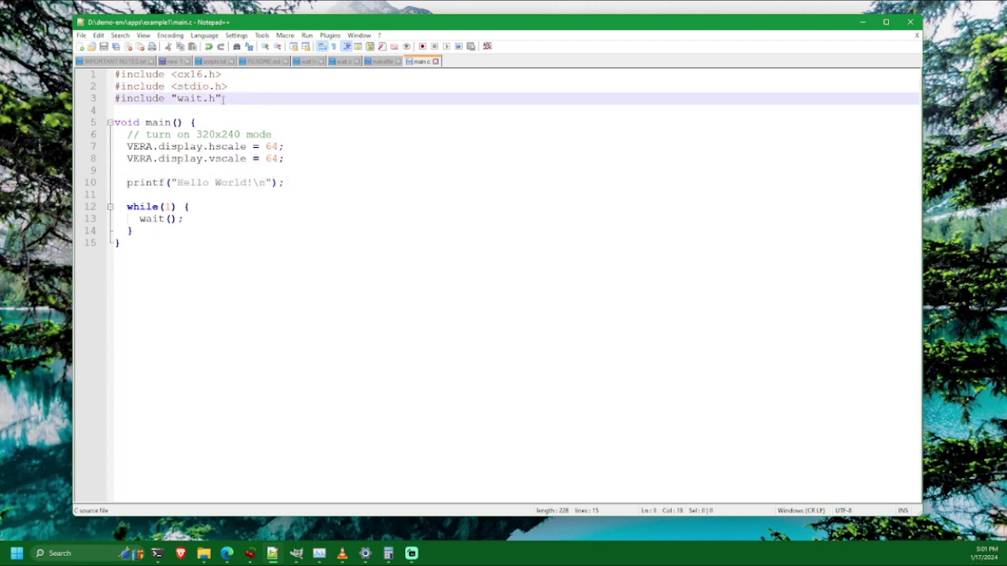
{"action": "key", "text": "shift+Left"}
{"action": "key", "text": "shift+Left"}
{"action": "key", "text": "shift+Left"}
{"action": "key", "text": "shift+Left"}
{"action": "key", "text": "shift+Left"}
{"action": "key", "text": "shift+Left"}
{"action": "key", "text": "shift+Left"}
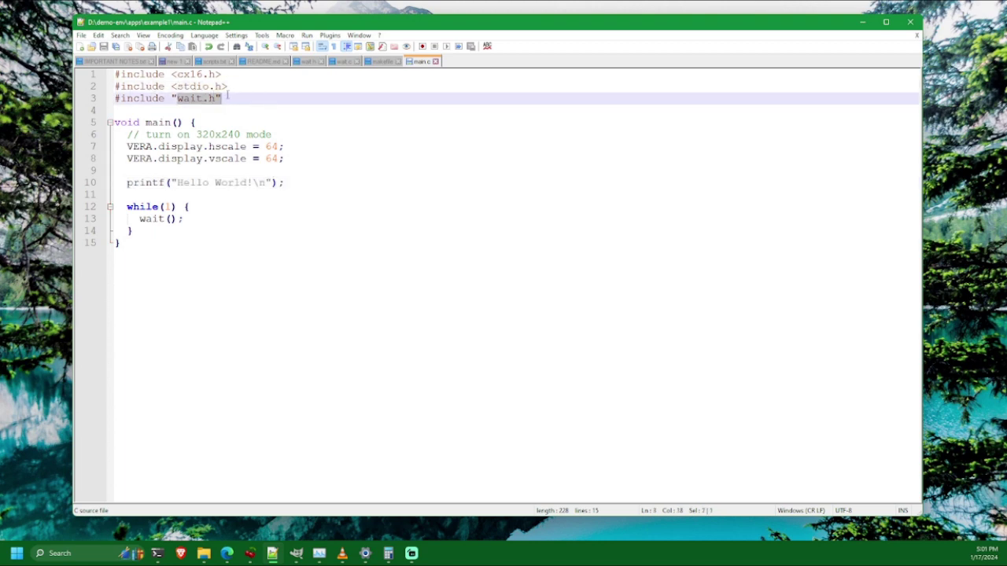
{"action": "double_click", "coordinate": [155, 219]}
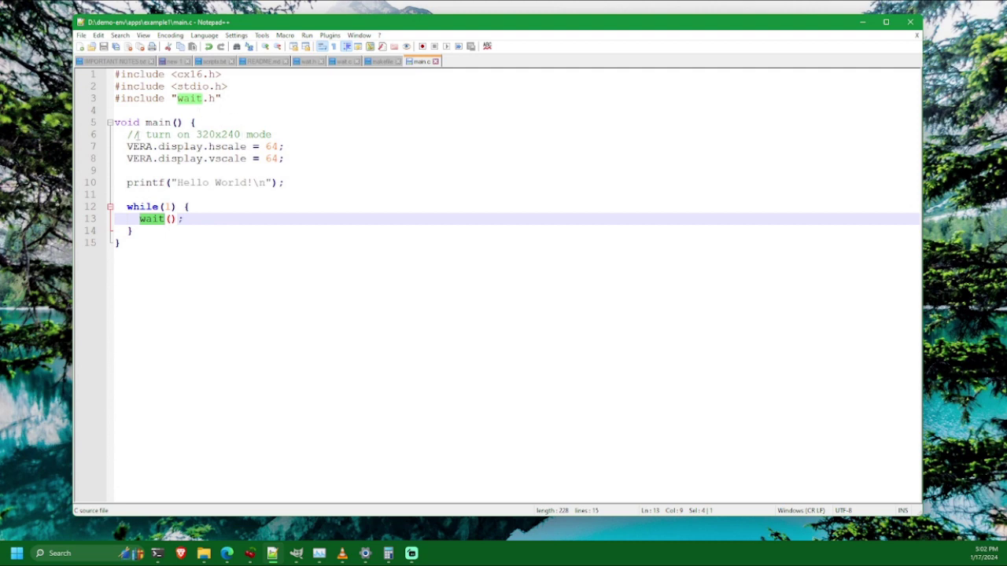
Examine the 320x240 mode comment and the VERA hscale and vscale lines at the start of main
{"action": "left_click_drag", "start_coordinate": [116, 134], "coordinate": [285, 159]}
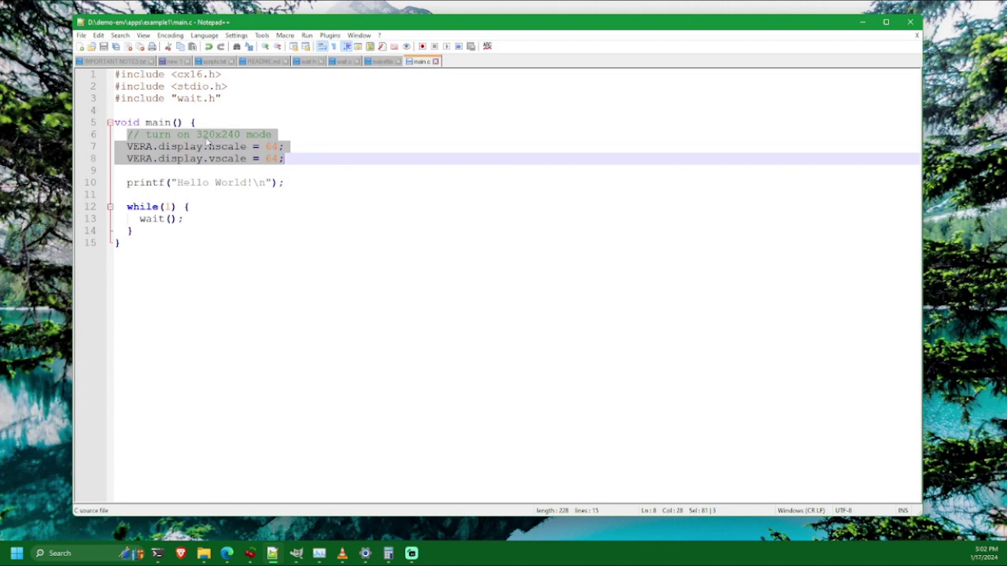
{"action": "left_click_drag", "start_coordinate": [209, 142], "coordinate": [307, 160]}
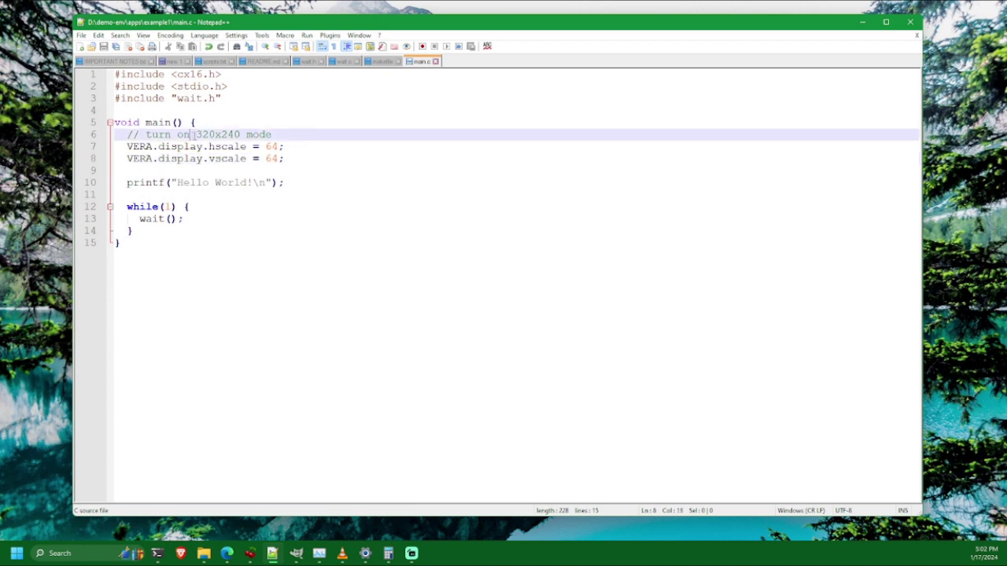
{"action": "left_click_drag", "start_coordinate": [190, 135], "coordinate": [247, 134]}
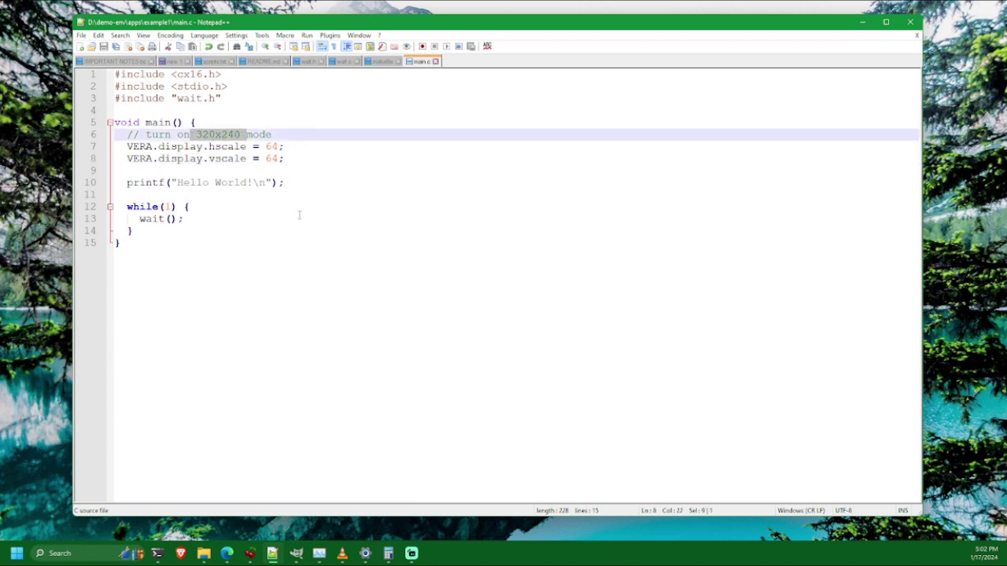
{"action": "left_click", "coordinate": [298, 133]}
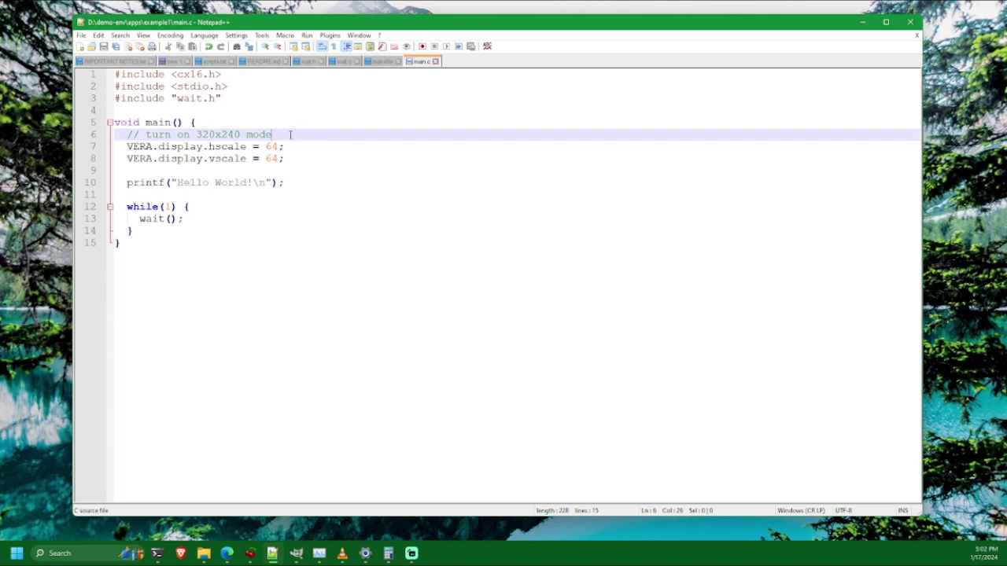
{"action": "left_click_drag", "start_coordinate": [289, 134], "coordinate": [127, 135]}
{"action": "left_click", "coordinate": [192, 135]}
{"action": "key", "text": "shift+Right"}
{"action": "key", "text": "shift+Right"}
{"action": "key", "text": "shift+Right"}
{"action": "key", "text": "shift+Right"}
{"action": "key", "text": "shift+Right"}
{"action": "key", "text": "shift+Right"}
{"action": "key", "text": "shift+Right"}
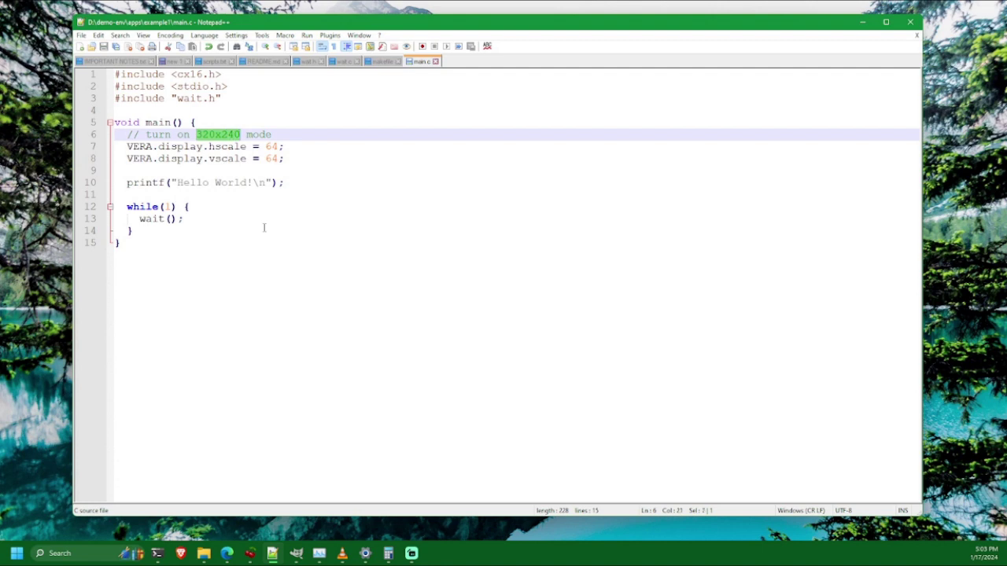
{"action": "key", "text": "Right"}
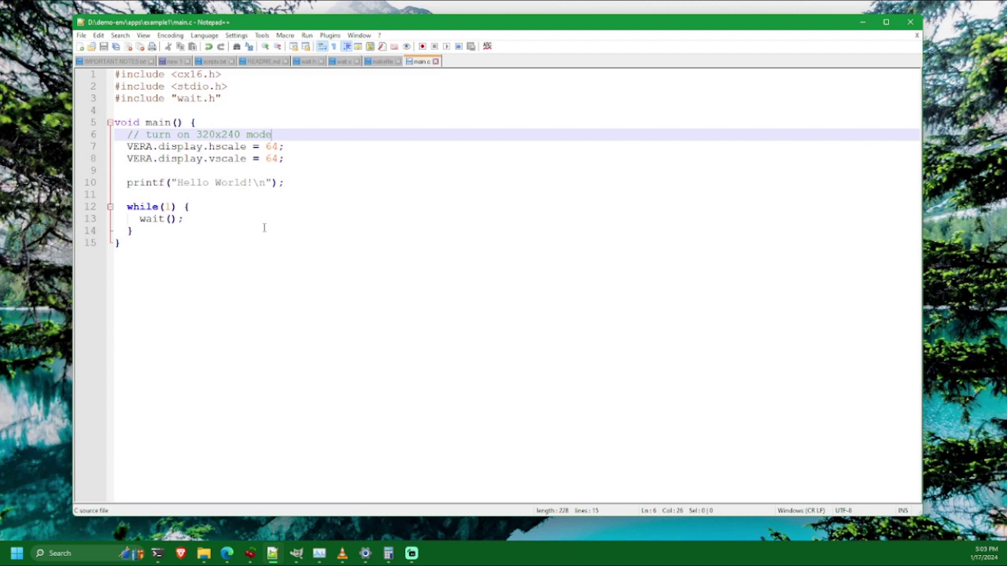
{"action": "key", "text": "shift+Left"}
{"action": "key", "text": "shift+Left"}
{"action": "key", "text": "shift+Left"}
{"action": "key", "text": "shift+Left"}
{"action": "key", "text": "shift+Left"}
{"action": "key", "text": "shift+Left"}
{"action": "key", "text": "shift+Left"}
{"action": "key", "text": "shift+Left"}
{"action": "key", "text": "shift+Left"}
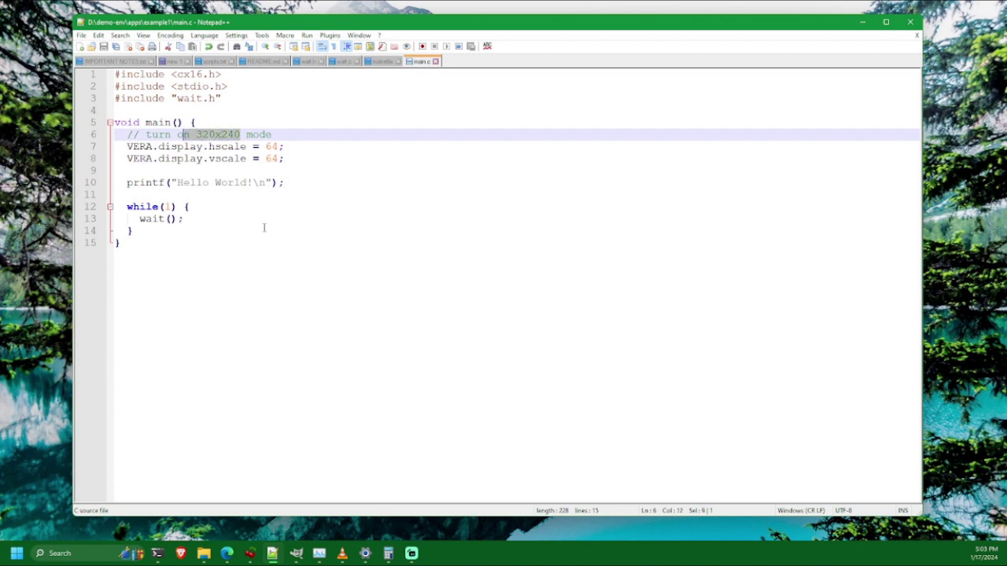
{"action": "key", "text": "shift+Right"}
{"action": "key", "text": "shift+Right"}
{"action": "key", "text": "End"}
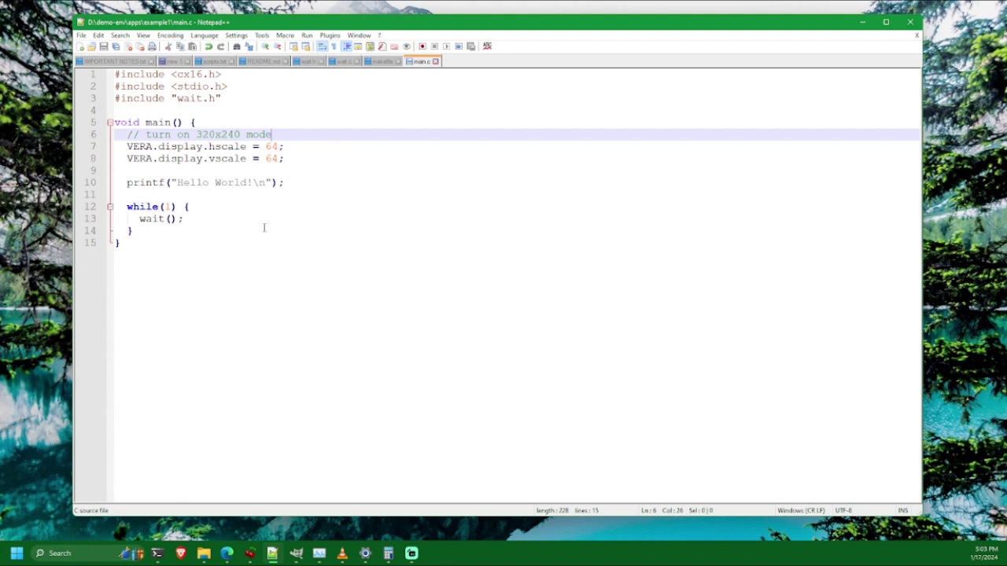
{"action": "key", "text": "shift+Home"}
{"action": "key", "text": "End"}
Examine the Hello World printf statement and the endless while loop that calls wait
{"action": "left_click_drag", "start_coordinate": [127, 183], "coordinate": [309, 182]}
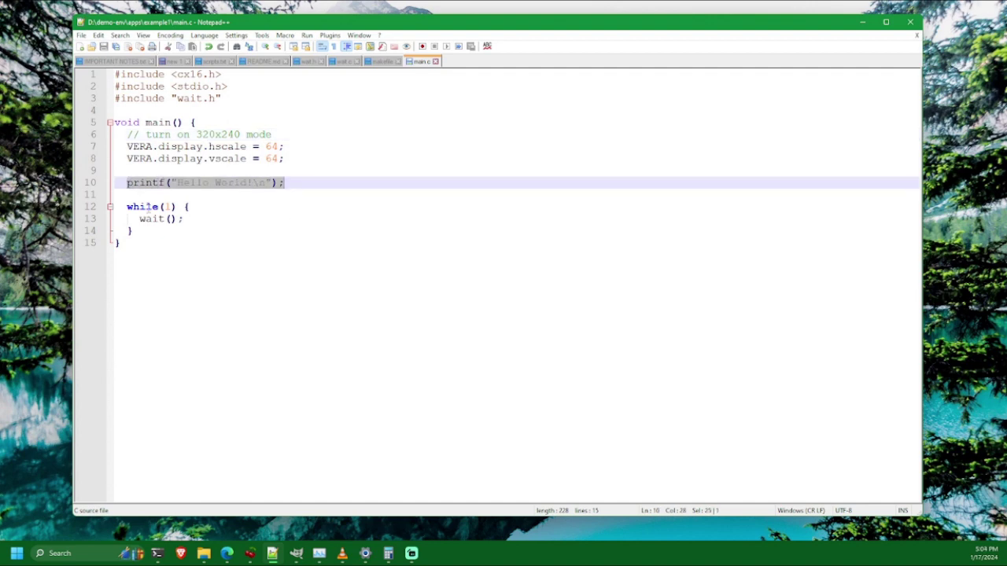
{"action": "left_click_drag", "start_coordinate": [126, 206], "coordinate": [133, 230]}
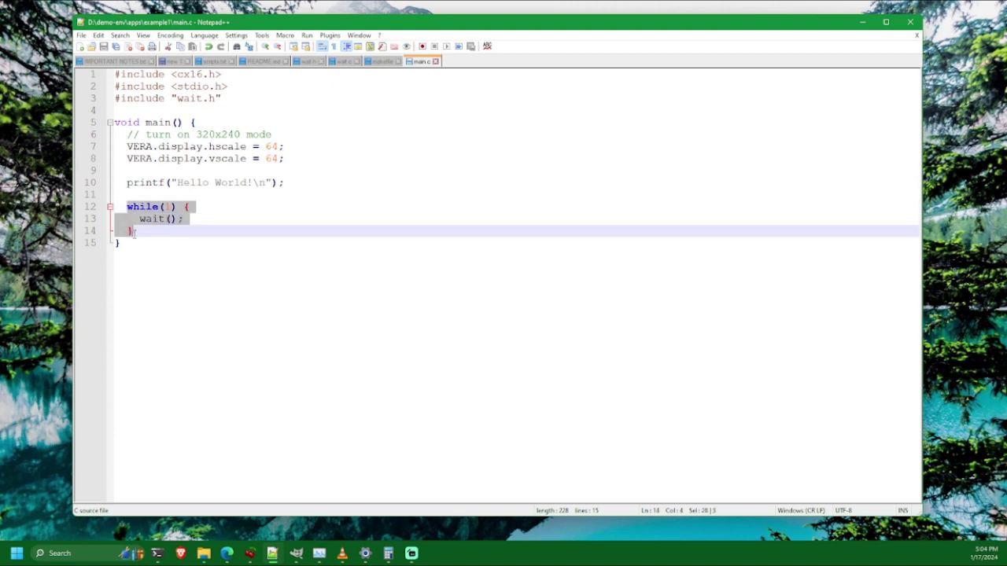
{"action": "left_click", "coordinate": [223, 221]}
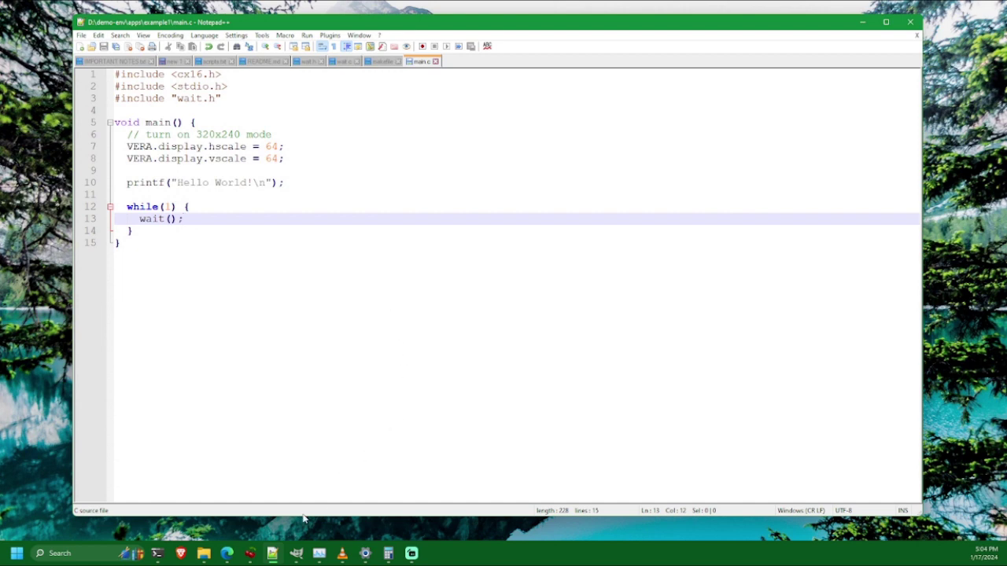
Switch to the example1 folder in File Explorer and open its makefile in Notepad++
{"action": "mouse_move", "coordinate": [206, 557]}
{"action": "mouse_move", "coordinate": [234, 507]}
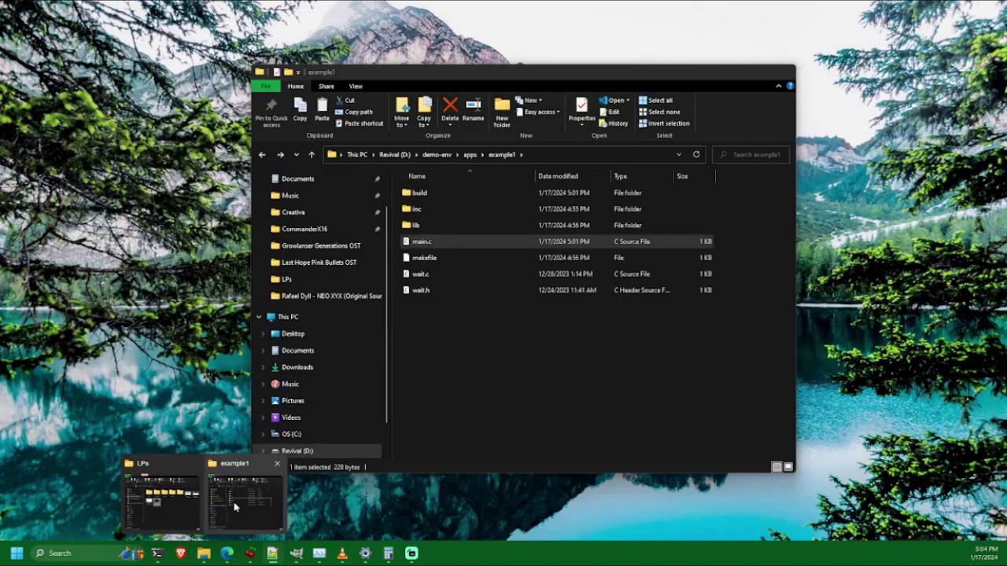
{"action": "left_click", "coordinate": [233, 508]}
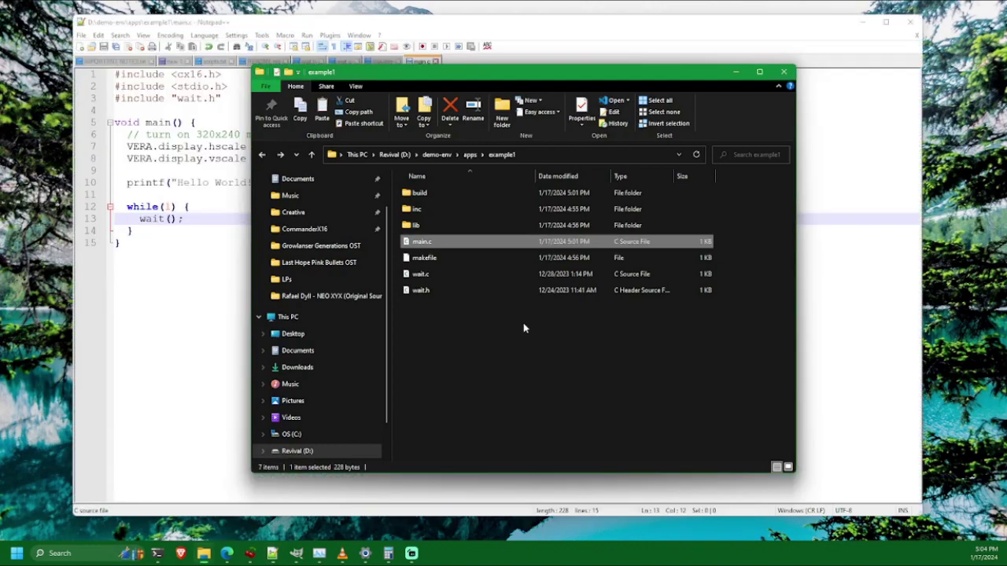
{"action": "right_click", "coordinate": [426, 259]}
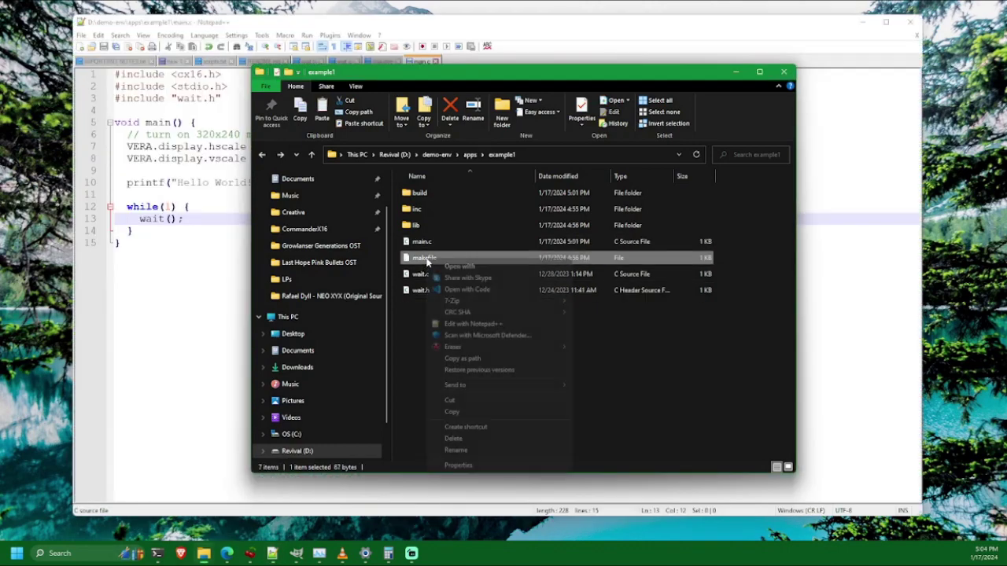
{"action": "left_click", "coordinate": [446, 326]}
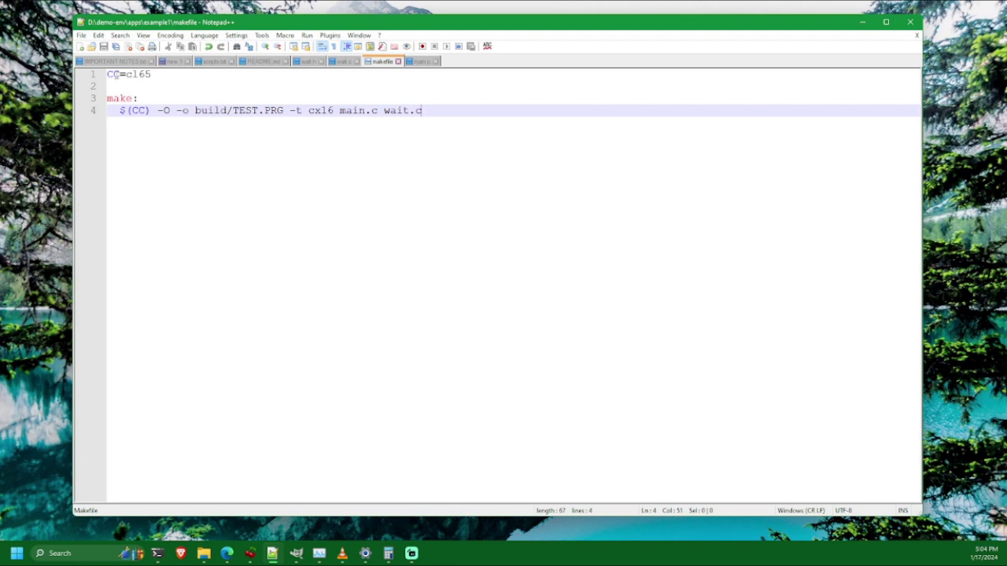
Examine the makefile's CC compiler variable and the -O option in the make rule
{"action": "left_click_drag", "start_coordinate": [107, 74], "coordinate": [156, 74]}
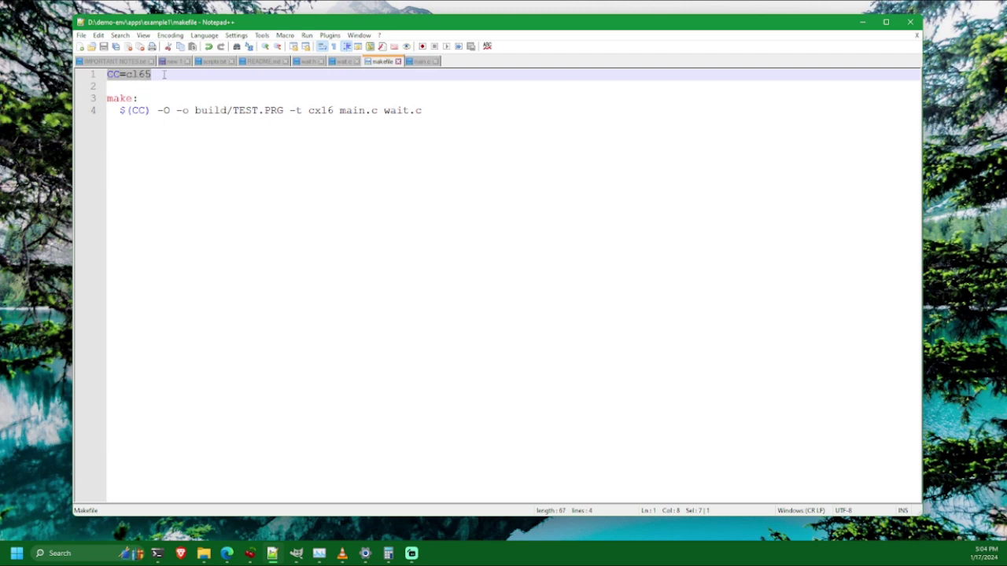
{"action": "left_click_drag", "start_coordinate": [121, 111], "coordinate": [170, 112]}
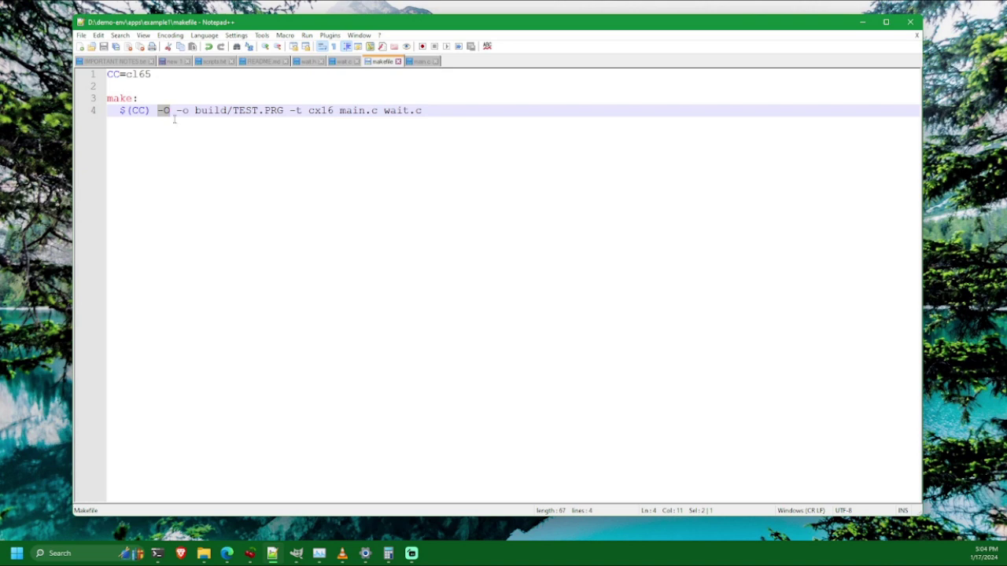
{"action": "left_click", "coordinate": [169, 128]}
{"action": "left_click_drag", "start_coordinate": [151, 110], "coordinate": [176, 111]}
{"action": "left_click", "coordinate": [170, 122]}
{"action": "left_click_drag", "start_coordinate": [157, 110], "coordinate": [170, 111]}
{"action": "left_click", "coordinate": [190, 100]}
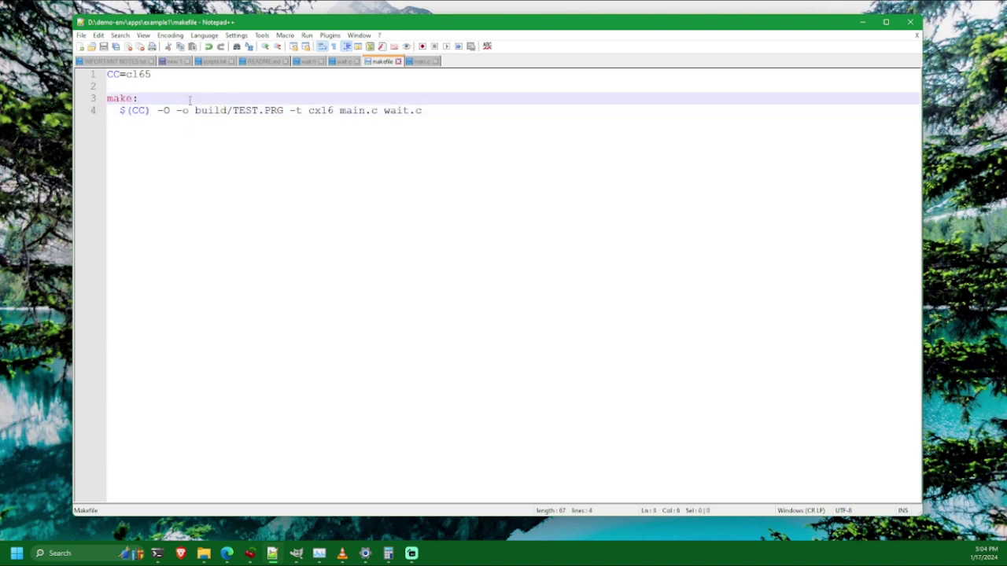
Examine the make rule's -o output path, its -t target option and the source files it compiles
{"action": "left_click", "coordinate": [177, 111]}
{"action": "left_click_drag", "start_coordinate": [176, 111], "coordinate": [189, 111]}
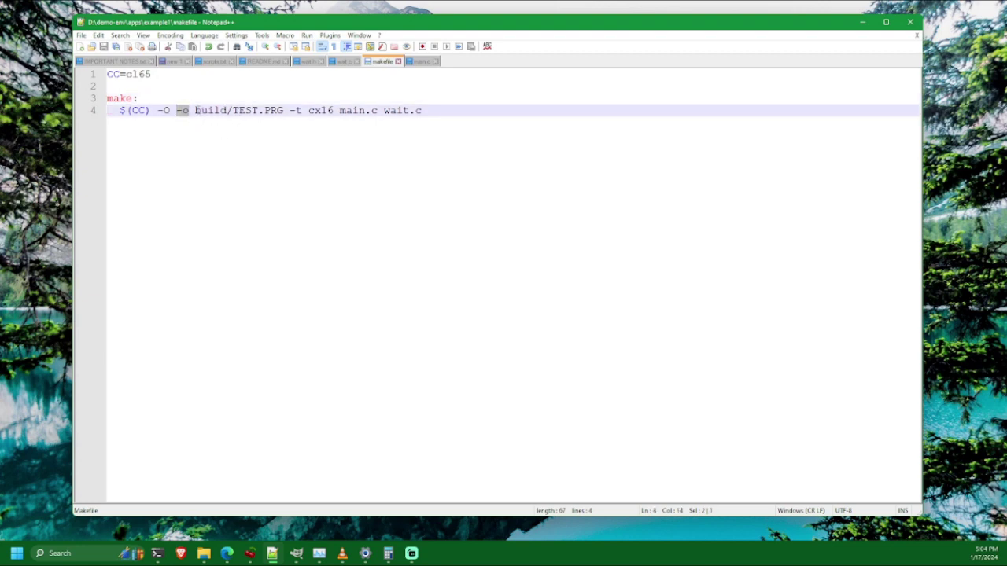
{"action": "left_click_drag", "start_coordinate": [195, 110], "coordinate": [284, 110]}
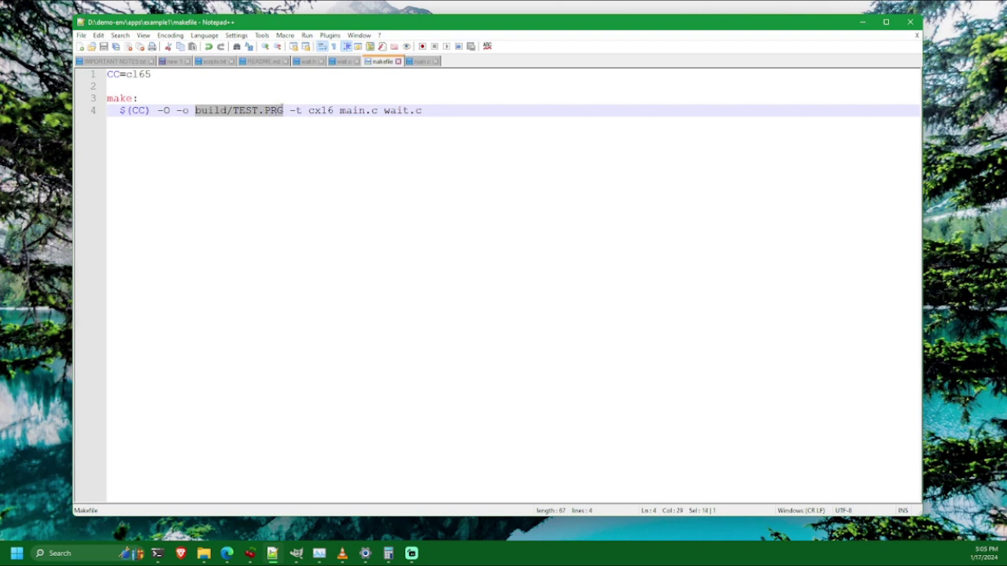
{"action": "double_click", "coordinate": [210, 111]}
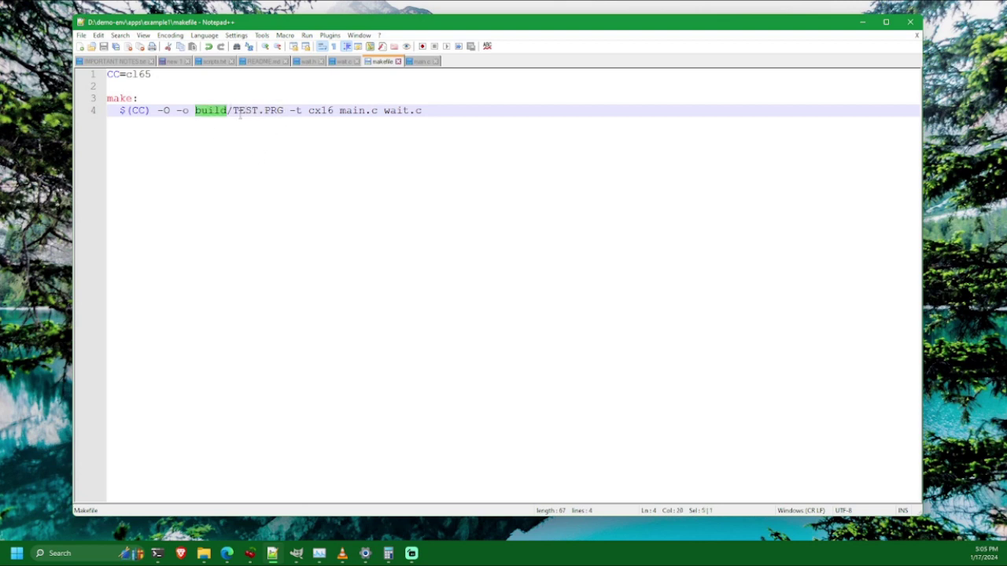
{"action": "left_click_drag", "start_coordinate": [233, 110], "coordinate": [284, 110]}
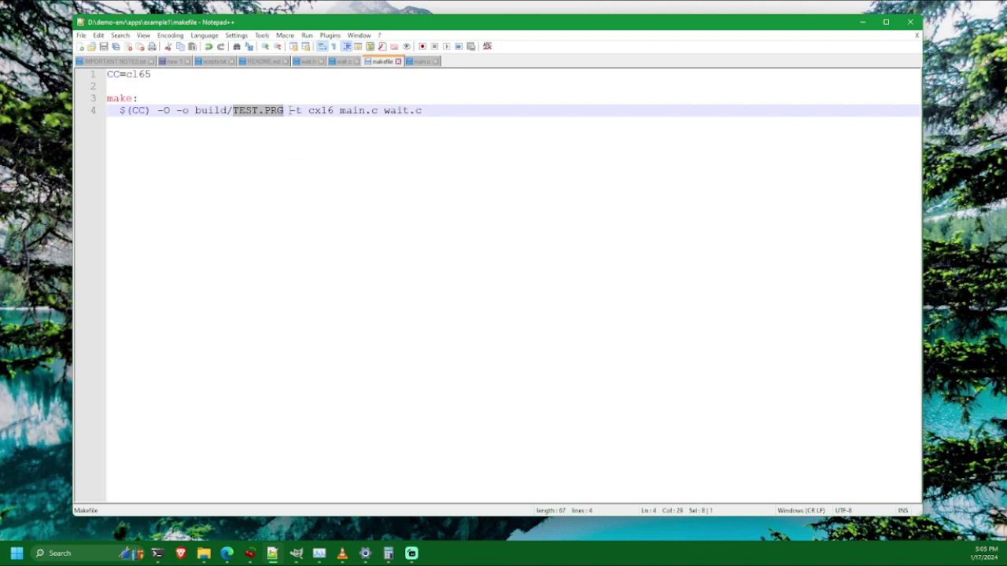
{"action": "left_click_drag", "start_coordinate": [290, 110], "coordinate": [334, 110]}
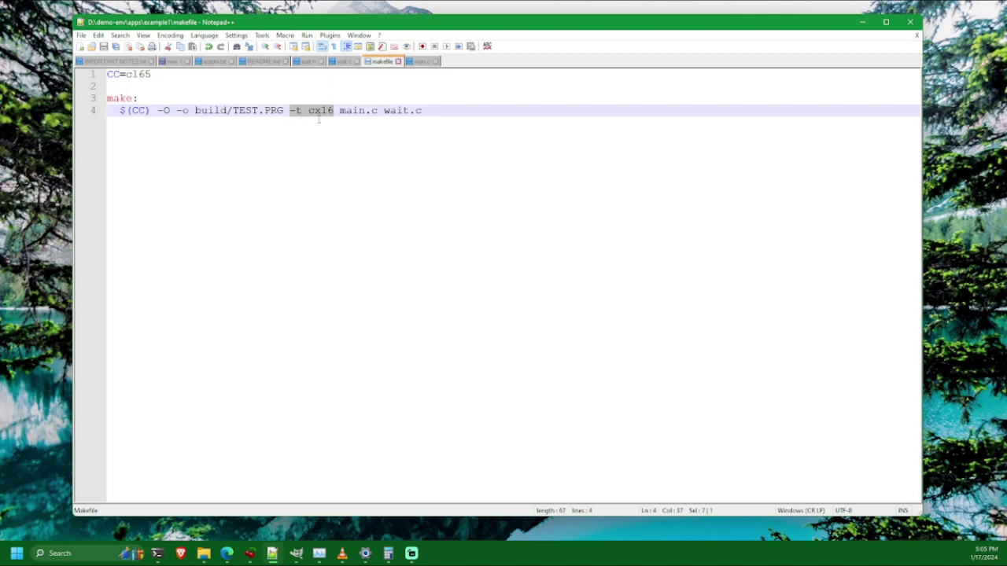
{"action": "left_click_drag", "start_coordinate": [339, 110], "coordinate": [439, 111]}
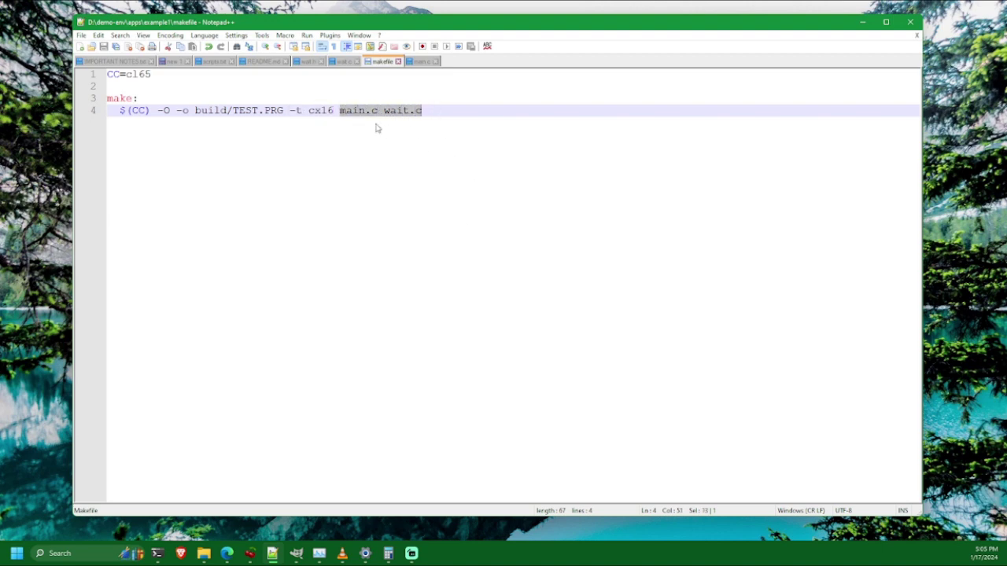
Switch back to the example1 folder window in File Explorer
{"action": "mouse_move", "coordinate": [227, 551]}
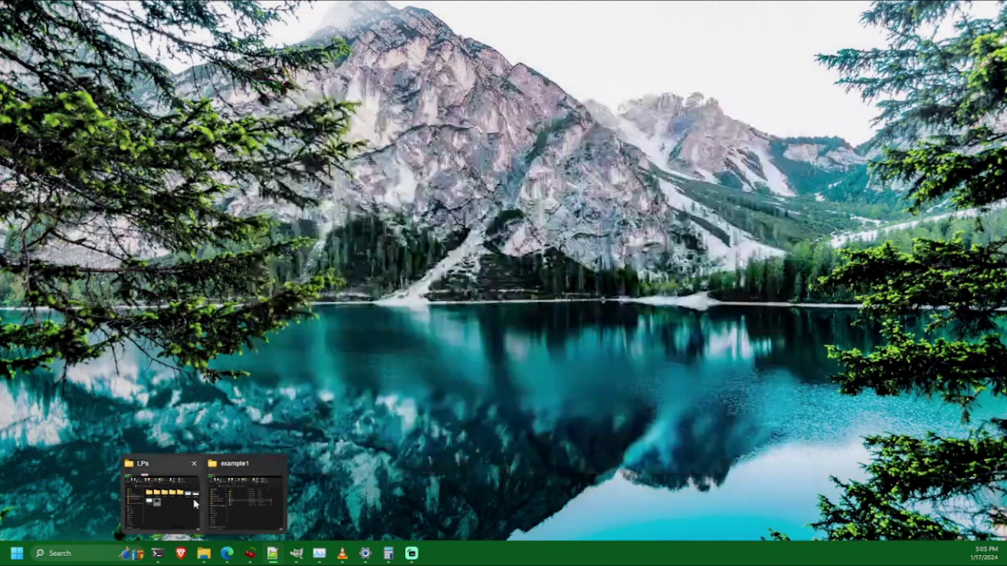
{"action": "left_click", "coordinate": [232, 497]}
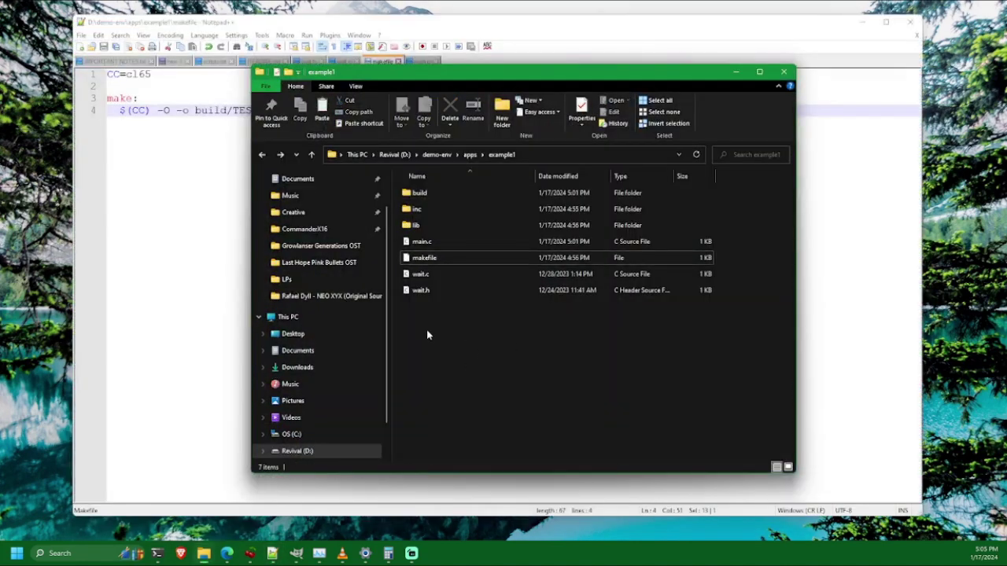
Open a terminal in the example1 folder and run make to compile the program
{"action": "right_click", "coordinate": [426, 330]}
{"action": "left_click", "coordinate": [454, 439]}
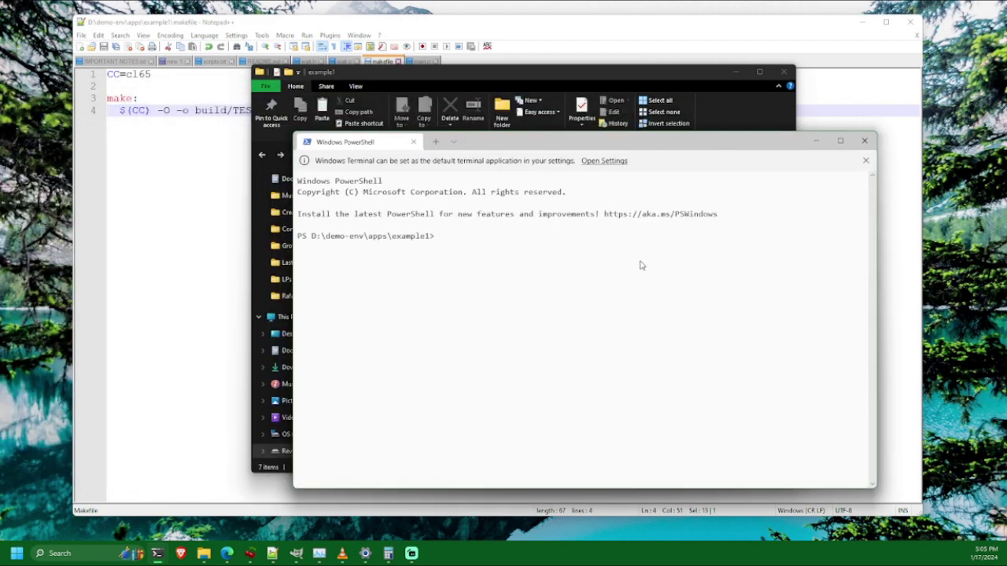
{"action": "type", "text": "make"}
{"action": "key", "text": "Return"}
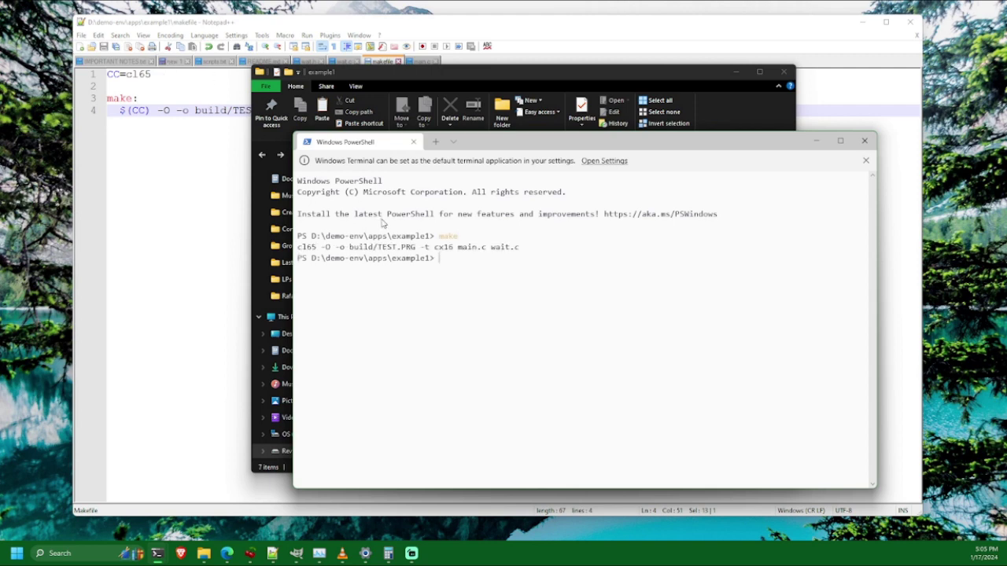
Compare the compile command echoed in the terminal, including its build/TEST.PRG output path, with the rule in example1's makefile
{"action": "left_click_drag", "start_coordinate": [350, 250], "coordinate": [421, 252]}
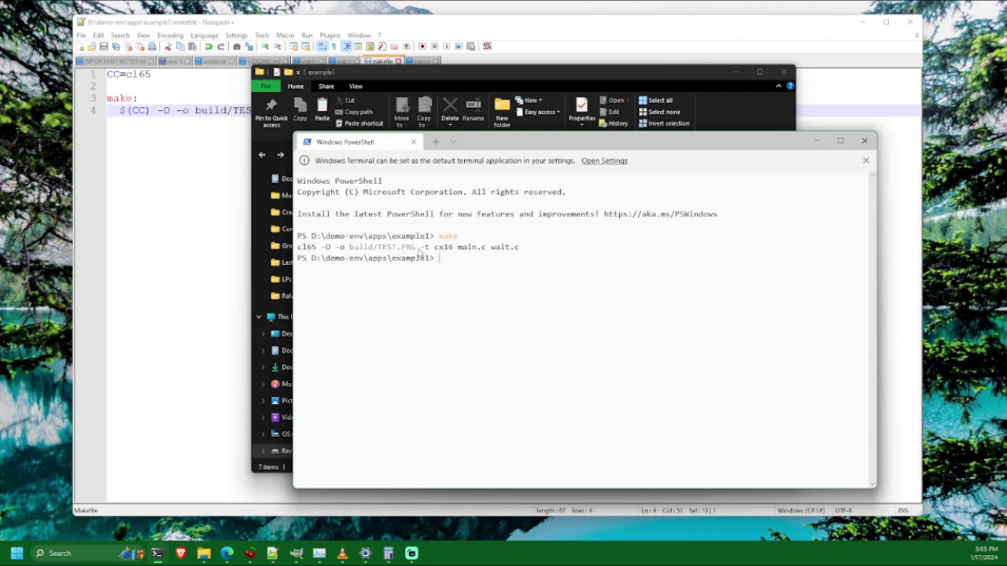
{"action": "right_click", "coordinate": [364, 252]}
{"action": "left_click_drag", "start_coordinate": [496, 148], "coordinate": [574, 184]}
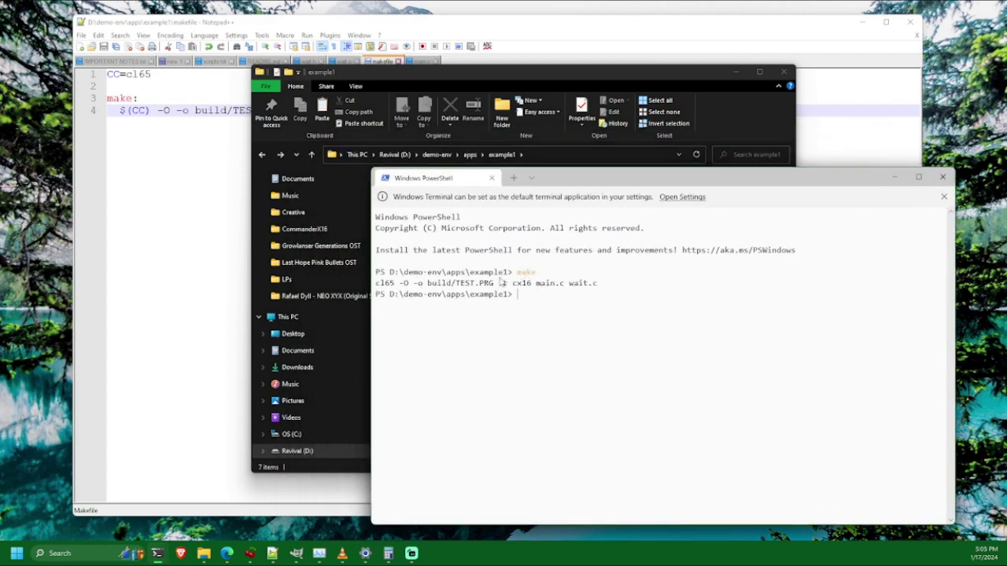
{"action": "left_click", "coordinate": [118, 97]}
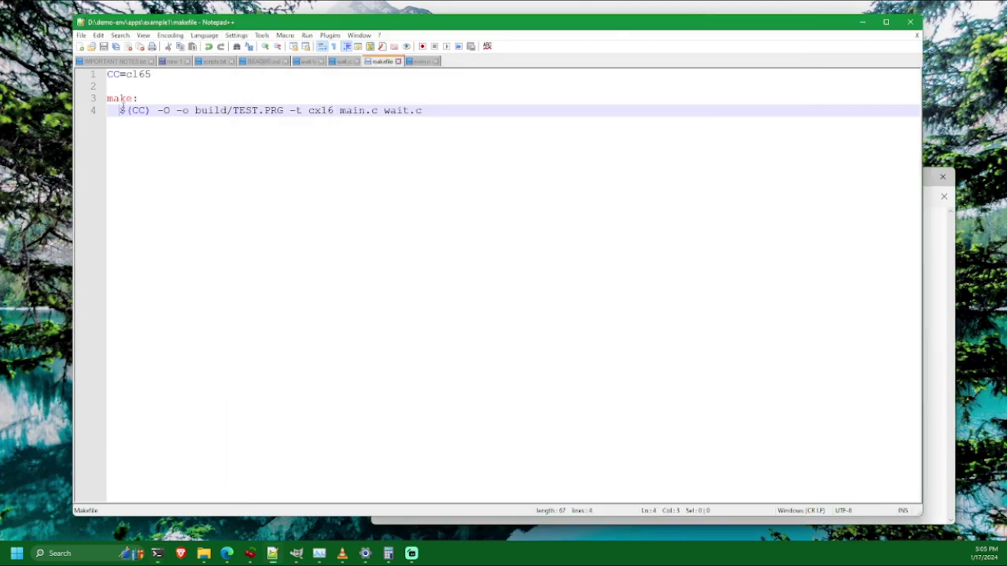
{"action": "left_click", "coordinate": [941, 405]}
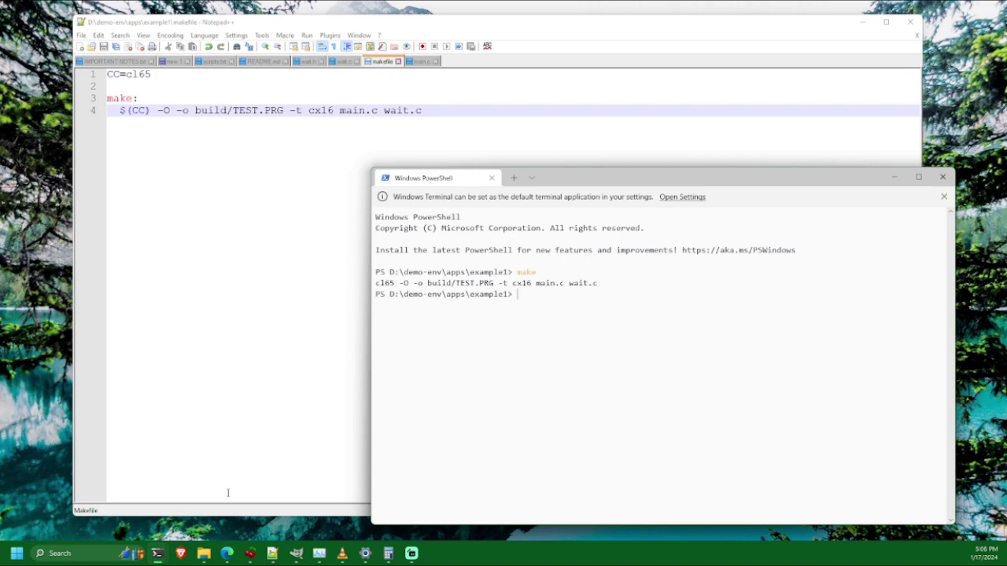
Go to example1's build folder in File Explorer and open its makefile in Notepad++
{"action": "mouse_move", "coordinate": [204, 553]}
{"action": "left_click", "coordinate": [242, 521]}
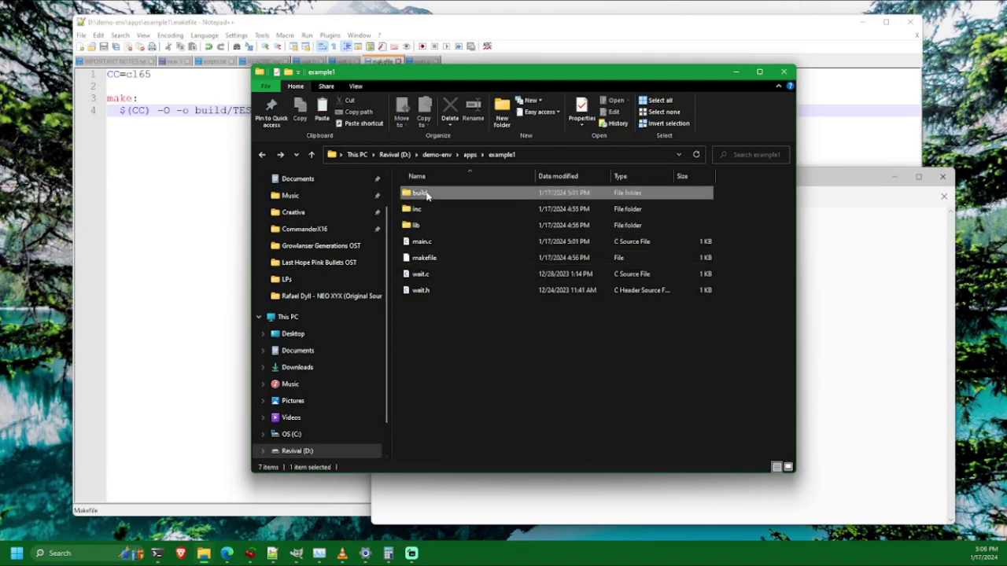
{"action": "double_click", "coordinate": [424, 194]}
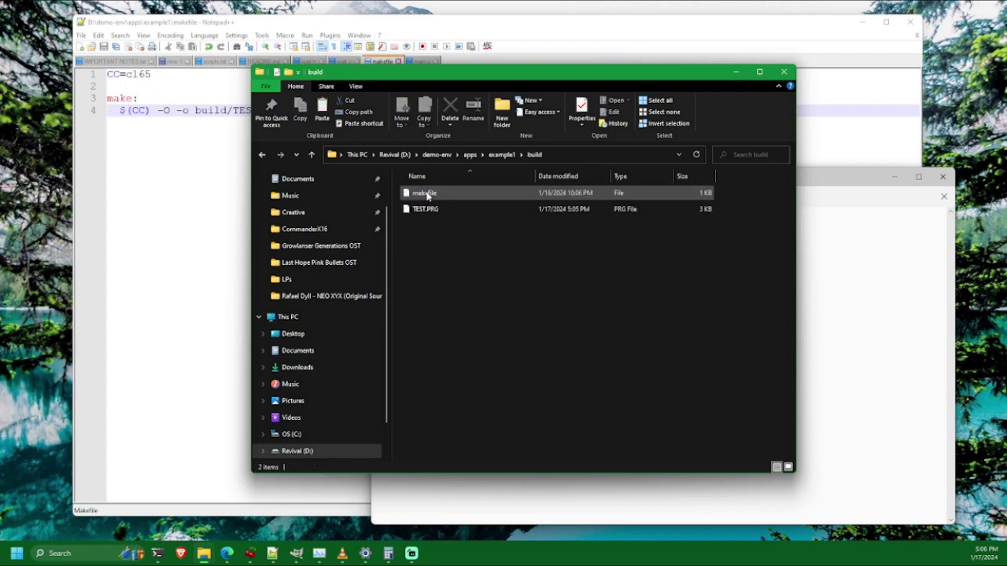
{"action": "right_click", "coordinate": [429, 197]}
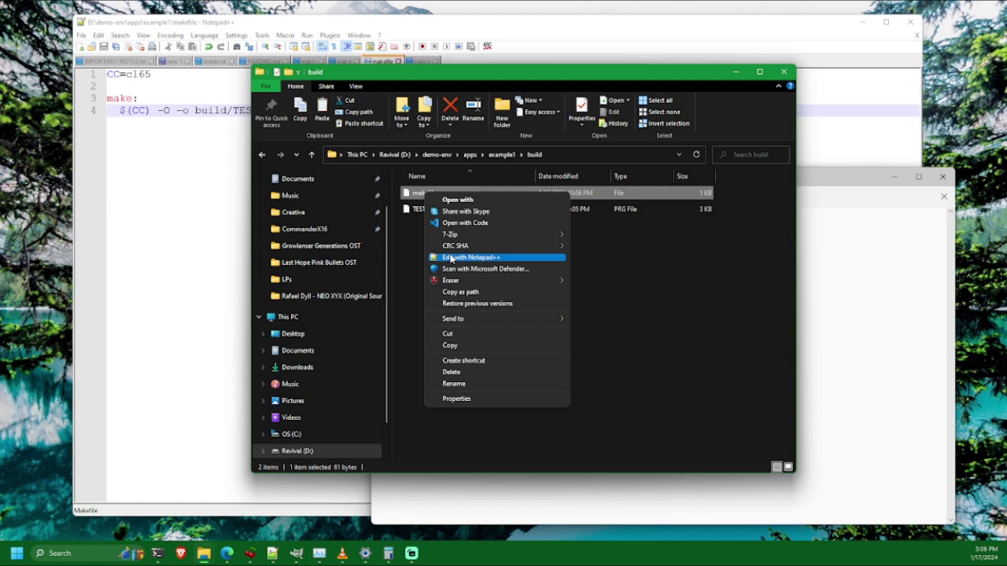
{"action": "left_click", "coordinate": [452, 258]}
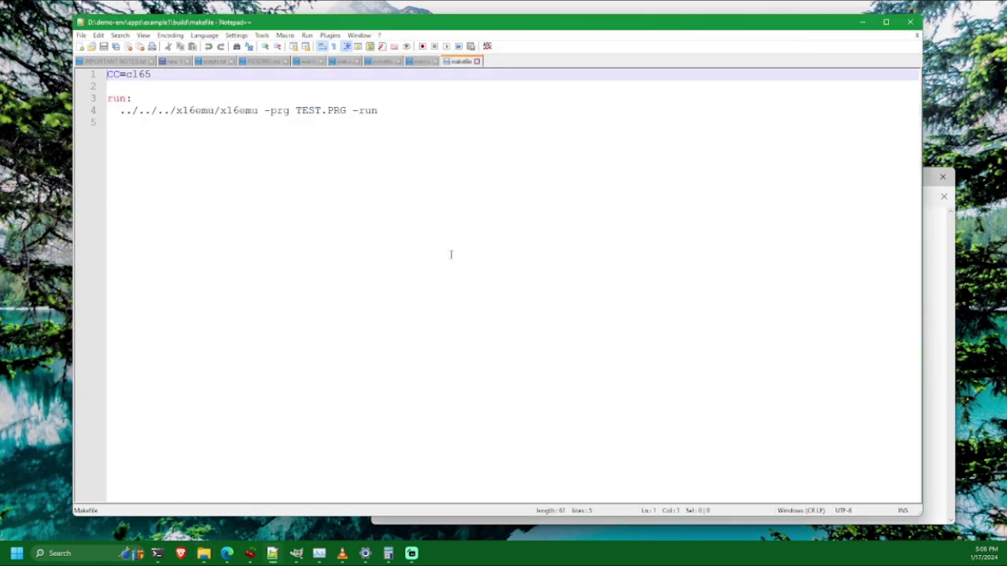
Delete the CC=cl65 line and the blank line below it from the build makefile, and save the file
{"action": "triple_click", "coordinate": [150, 75]}
{"action": "key", "text": "Delete"}
{"action": "key", "text": "Delete"}
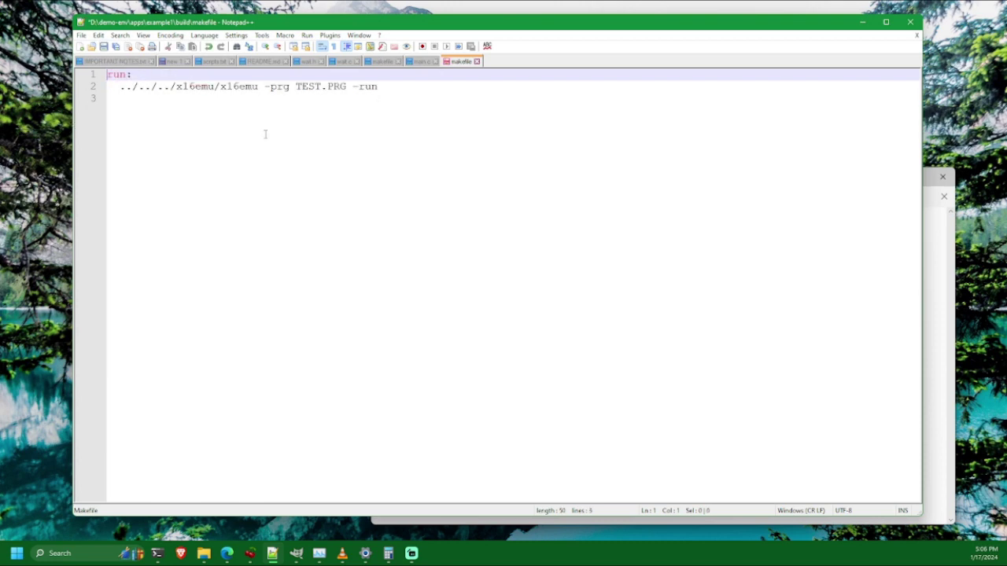
{"action": "key", "text": "ctrl+s"}
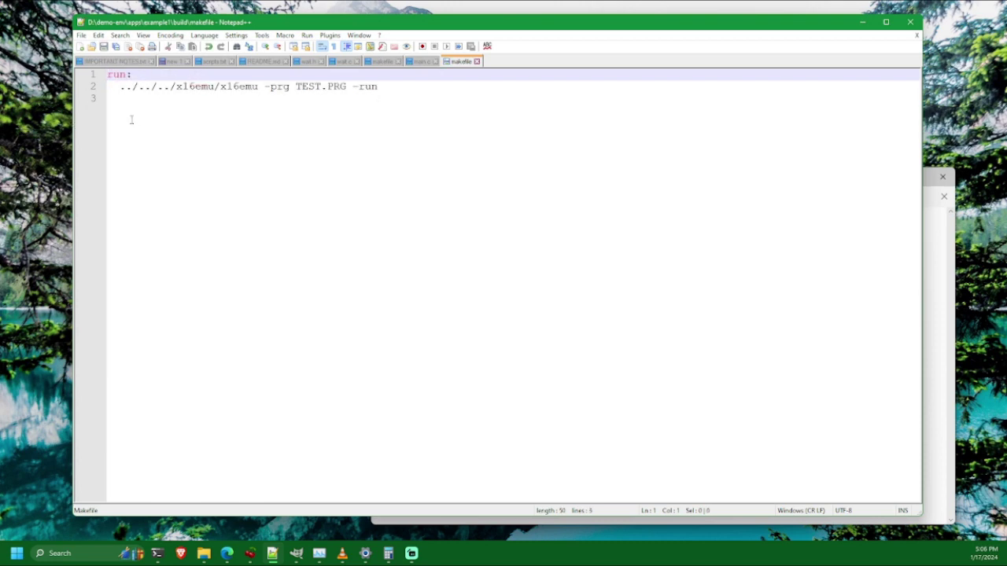
Examine the run rule's name and its relative emulator path ../../../x16emu/x16emu in the build makefile
{"action": "double_click", "coordinate": [120, 75]}
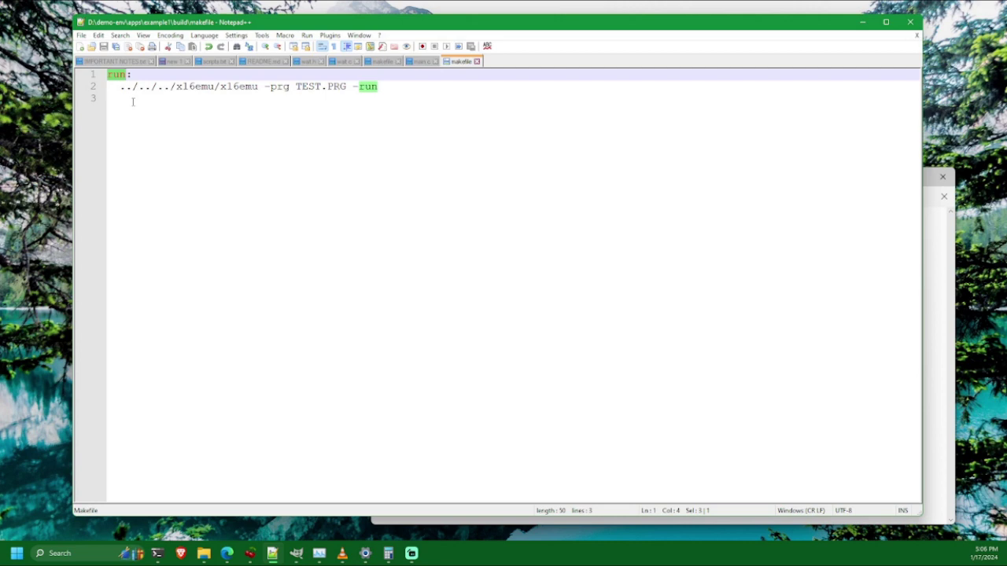
{"action": "left_click_drag", "start_coordinate": [128, 87], "coordinate": [258, 93]}
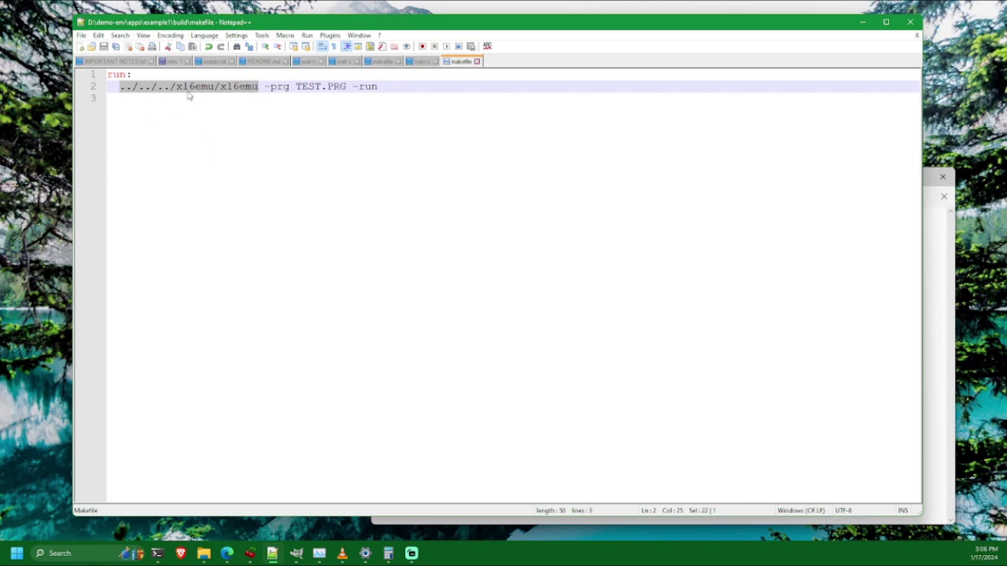
{"action": "left_click_drag", "start_coordinate": [120, 86], "coordinate": [170, 86]}
Trace the path's ../../.. part in File Explorer by going from the build folder up to demo-env
{"action": "mouse_move", "coordinate": [204, 559]}
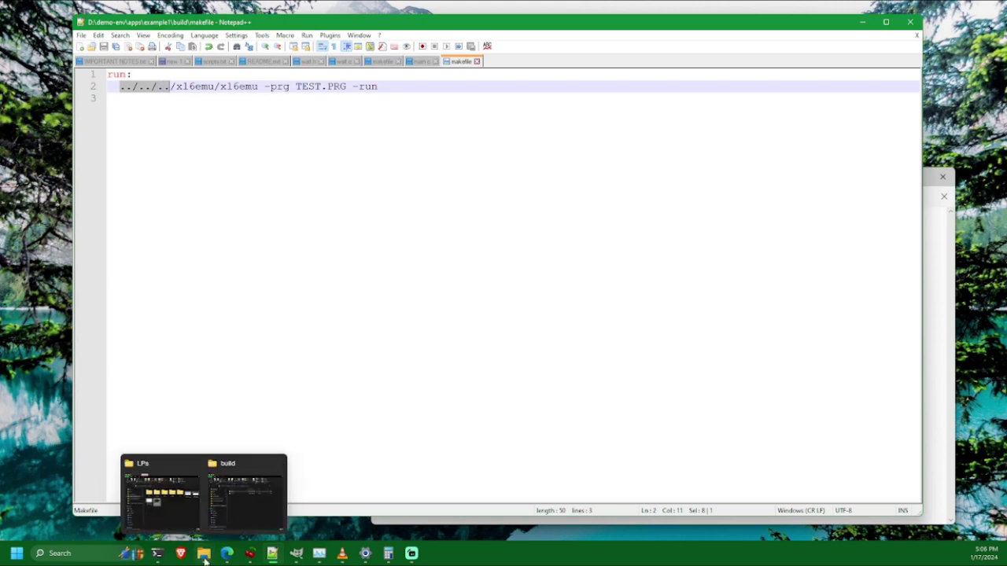
{"action": "left_click", "coordinate": [244, 494]}
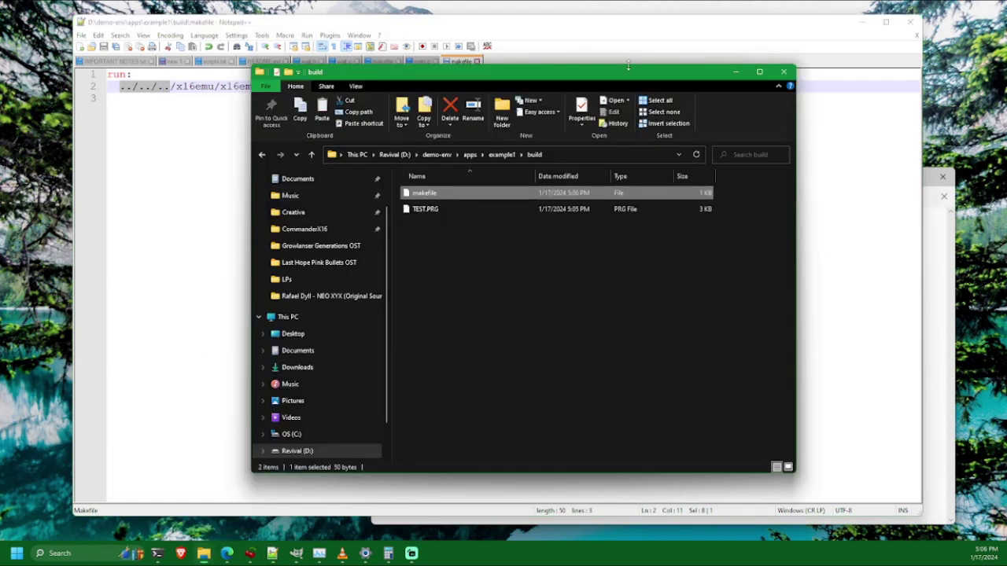
{"action": "left_click_drag", "start_coordinate": [628, 67], "coordinate": [841, 117]}
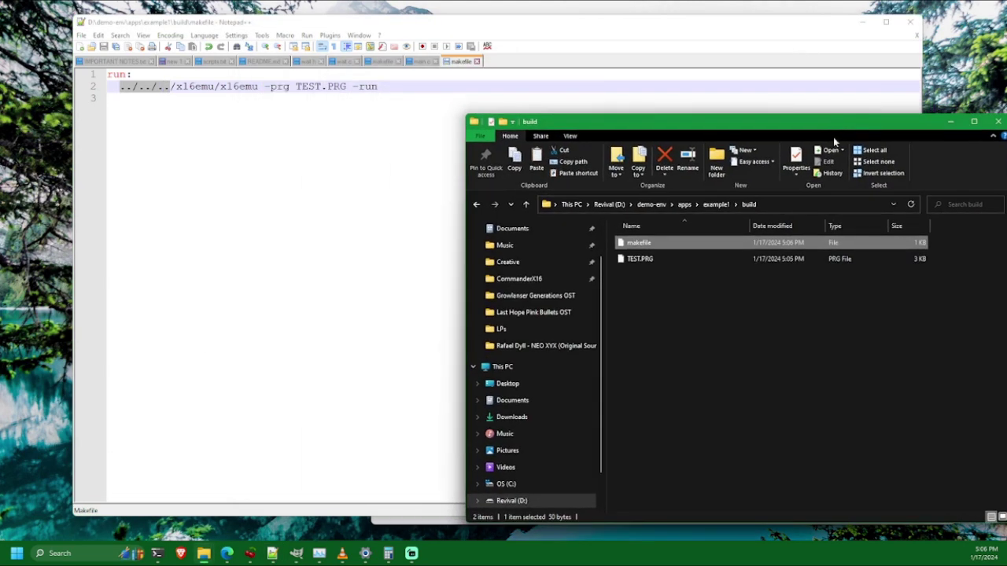
{"action": "left_click", "coordinate": [714, 204]}
{"action": "left_click", "coordinate": [684, 205]}
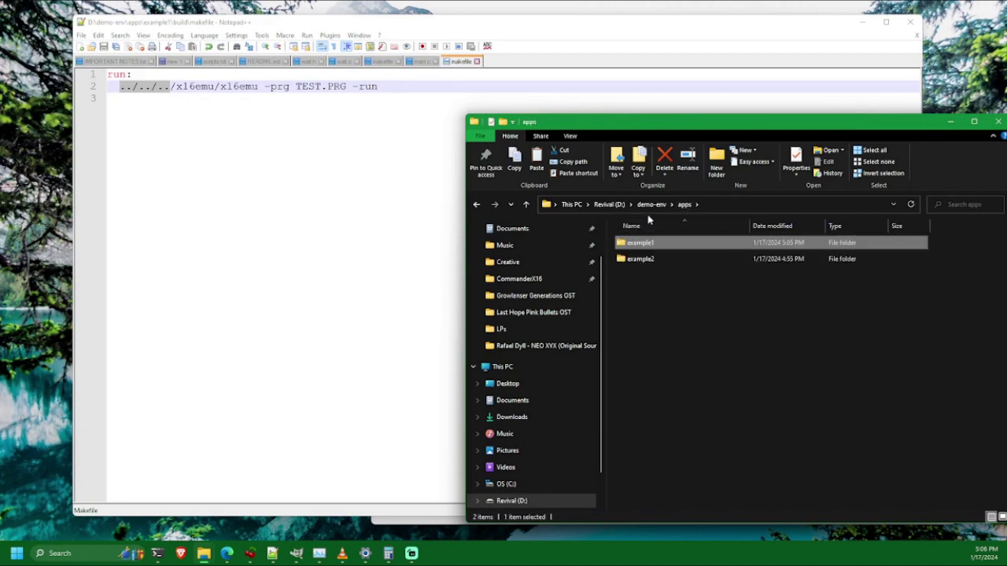
{"action": "left_click", "coordinate": [651, 204]}
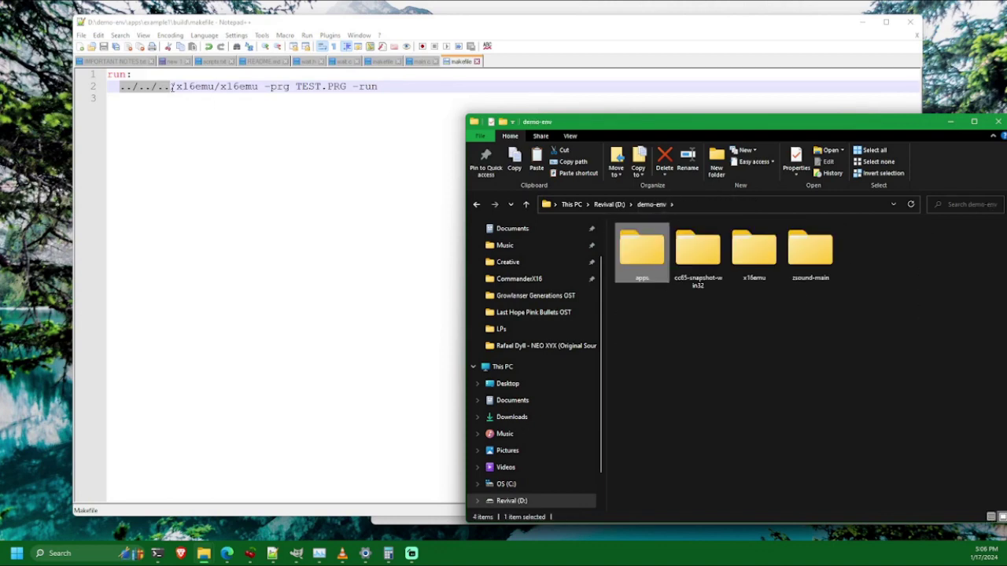
Follow the rest of the emulator path into the x16emu folder and locate x16emu.exe
{"action": "left_click_drag", "start_coordinate": [176, 87], "coordinate": [214, 87]}
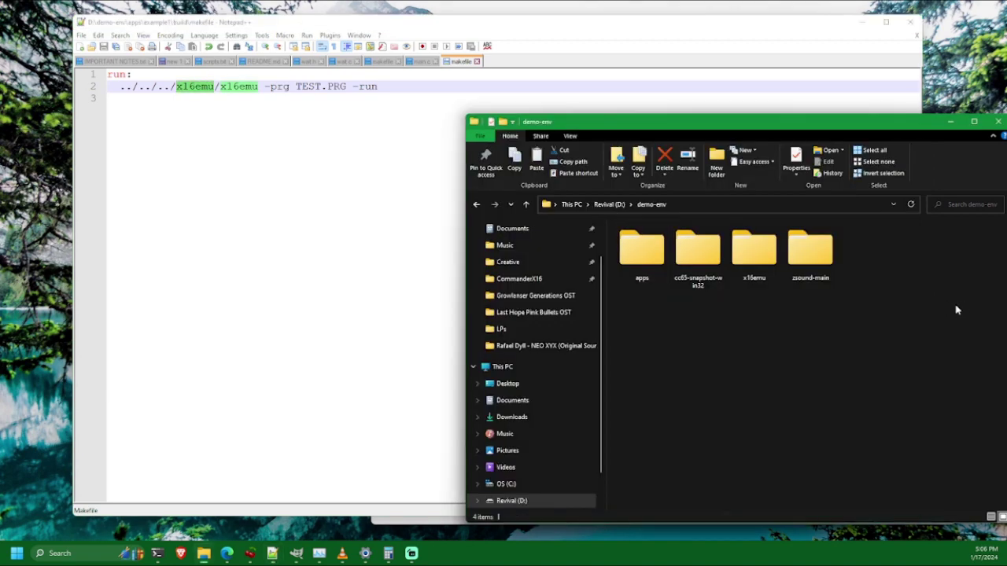
{"action": "left_click", "coordinate": [957, 308]}
{"action": "left_click", "coordinate": [758, 258]}
{"action": "double_click", "coordinate": [758, 257]}
{"action": "scroll", "coordinate": [709, 334], "scroll_direction": "down", "scroll_amount": 3}
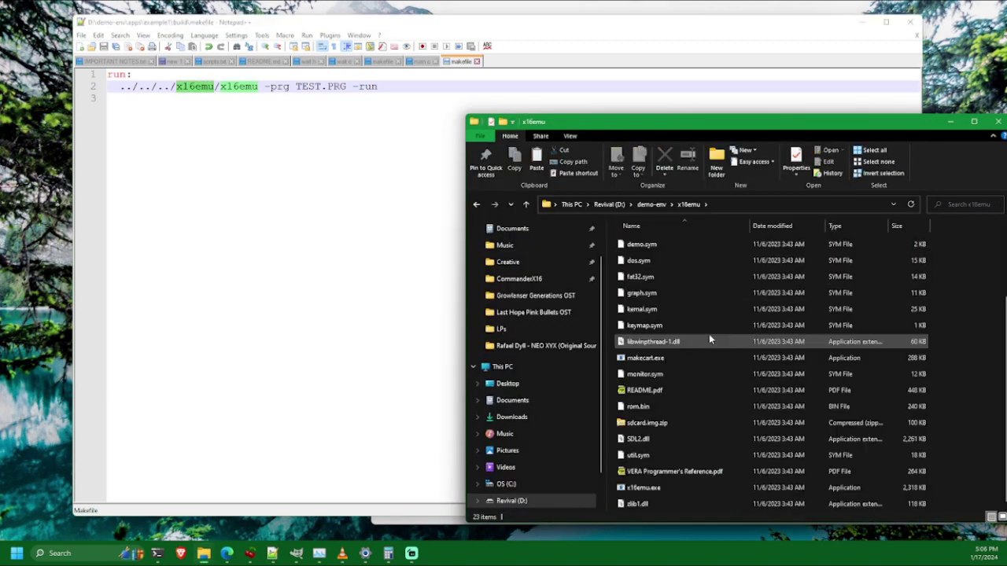
{"action": "left_click", "coordinate": [643, 488]}
Return to the build makefile and examine the run rule's x16emu executable, -prg TEST.PRG argument and -run option
{"action": "left_click", "coordinate": [253, 96]}
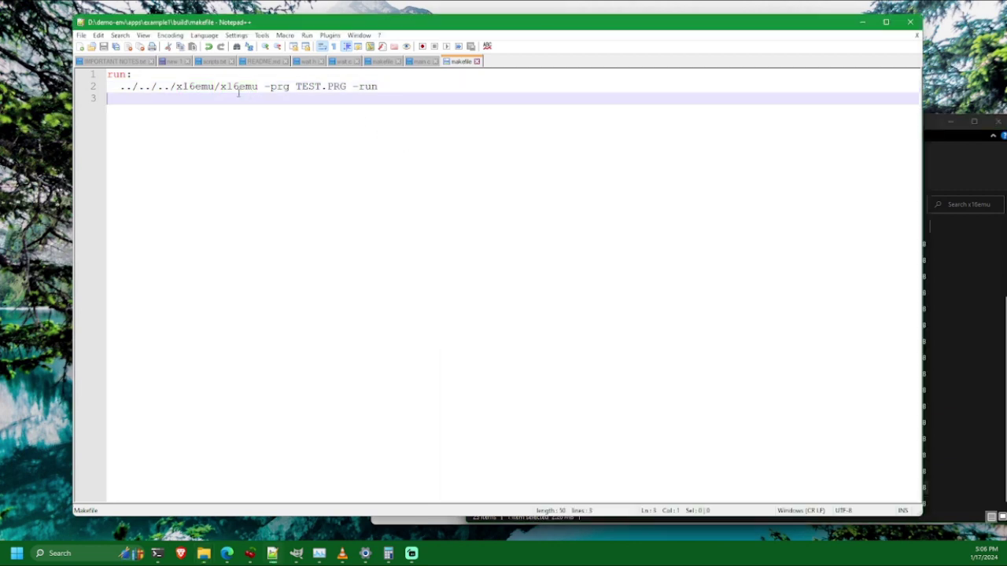
{"action": "left_click_drag", "start_coordinate": [221, 87], "coordinate": [256, 82]}
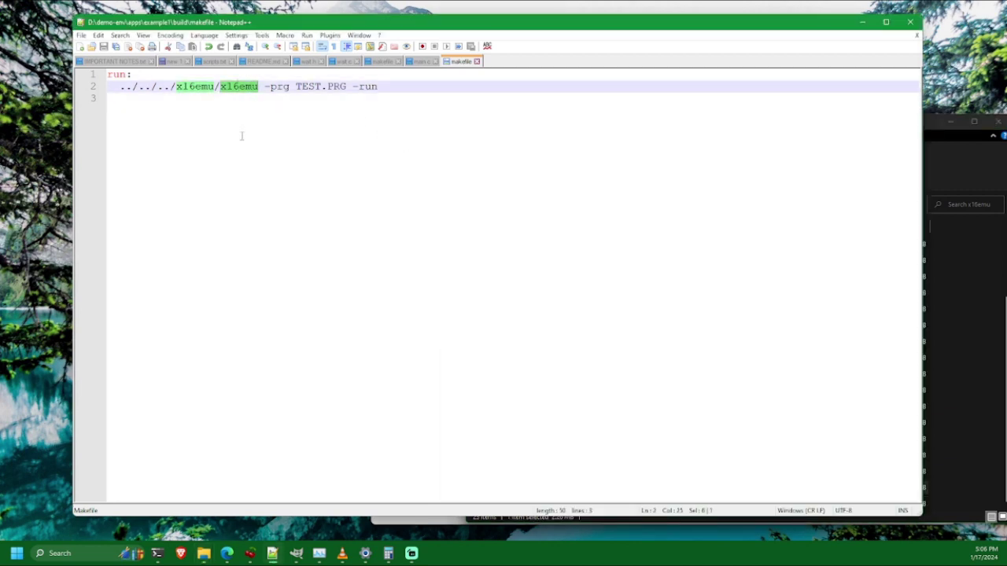
{"action": "left_click_drag", "start_coordinate": [118, 87], "coordinate": [261, 86]}
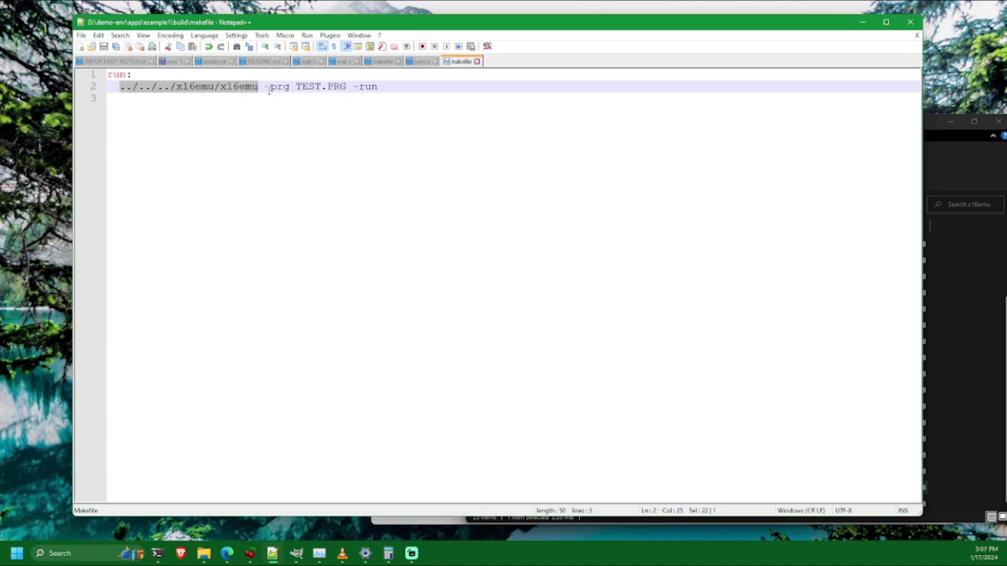
{"action": "left_click_drag", "start_coordinate": [264, 86], "coordinate": [348, 87]}
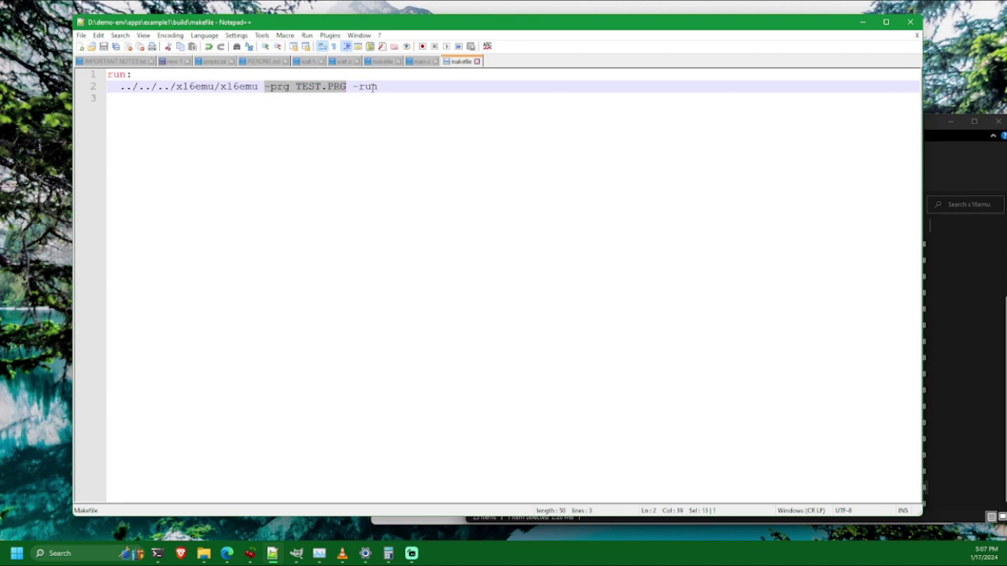
{"action": "left_click_drag", "start_coordinate": [352, 86], "coordinate": [384, 87]}
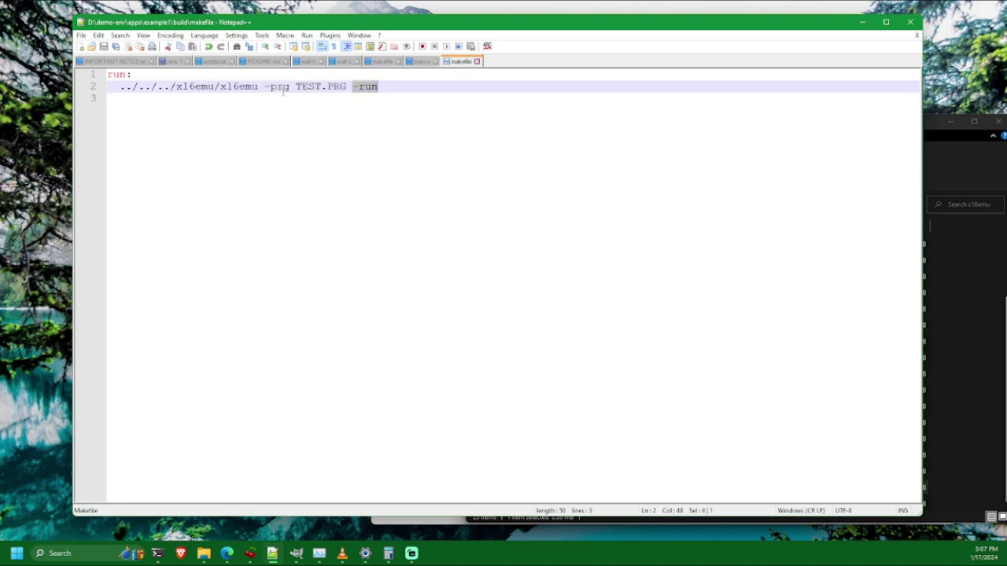
{"action": "left_click_drag", "start_coordinate": [289, 88], "coordinate": [359, 95]}
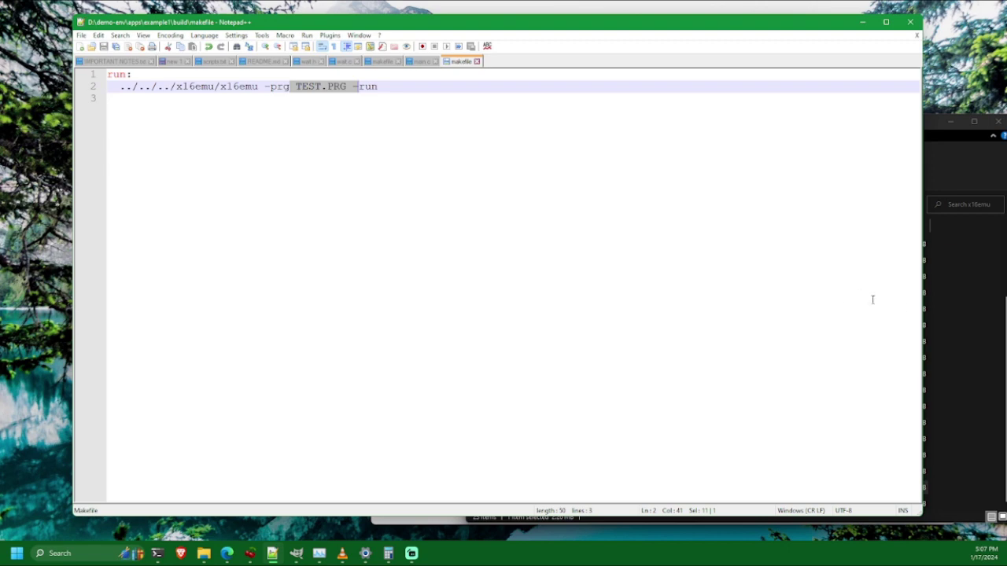
Switch to the terminal, change to the build directory, run make to launch TEST.PRG in the emulator, and close the emulator
{"action": "mouse_move", "coordinate": [157, 553]}
{"action": "left_click", "coordinate": [192, 517]}
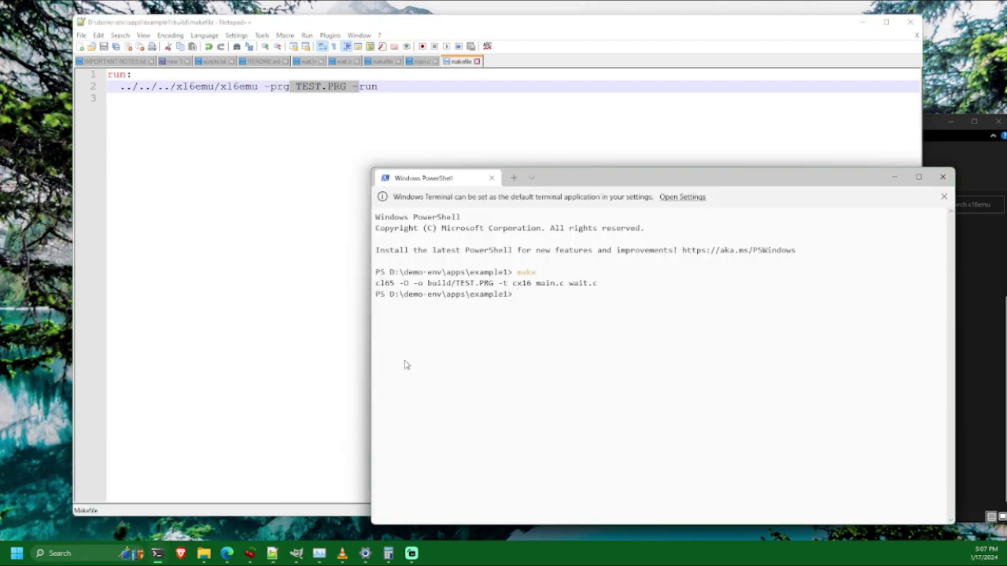
{"action": "type", "text": "cd build"}
{"action": "key", "text": "Return"}
{"action": "type", "text": "make"}
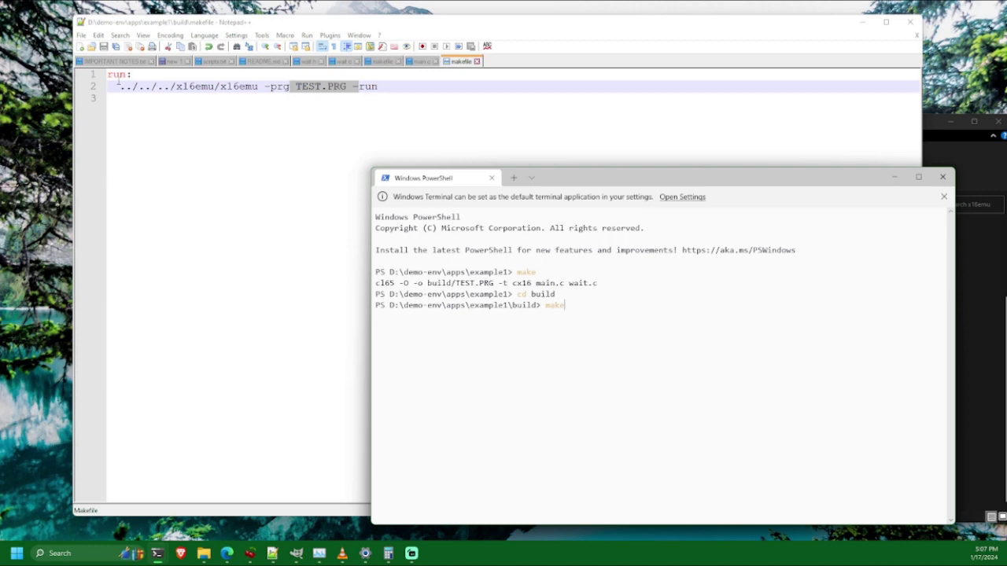
{"action": "type", "text": "run"}
{"action": "key", "text": "BackSpace"}
{"action": "key", "text": "BackSpace"}
{"action": "key", "text": "BackSpace"}
{"action": "key", "text": "Return"}
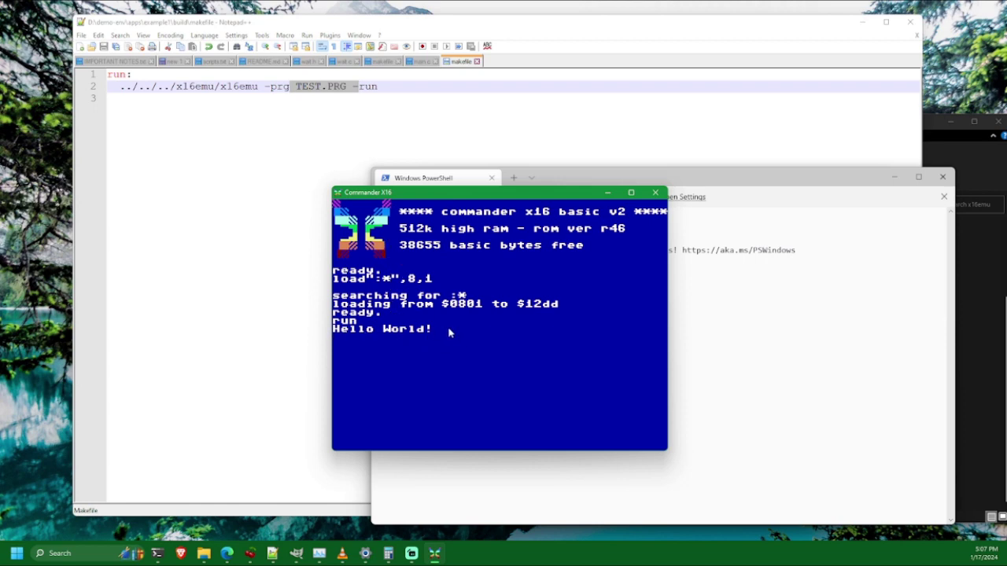
{"action": "left_click", "coordinate": [654, 192]}
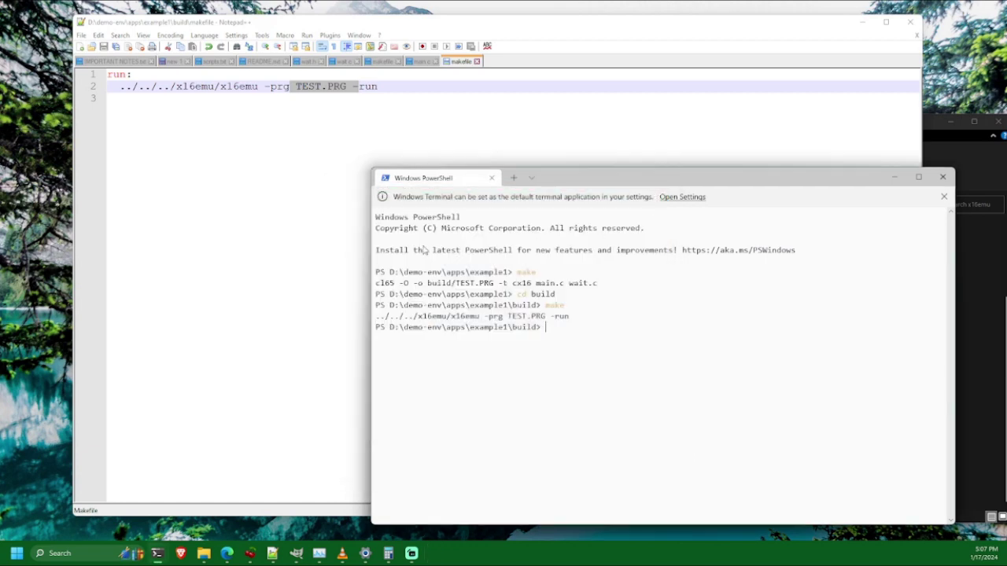
Switch to File Explorer and navigate from the x16emu folder back to demo-env and into the apps folder
{"action": "left_click", "coordinate": [975, 390]}
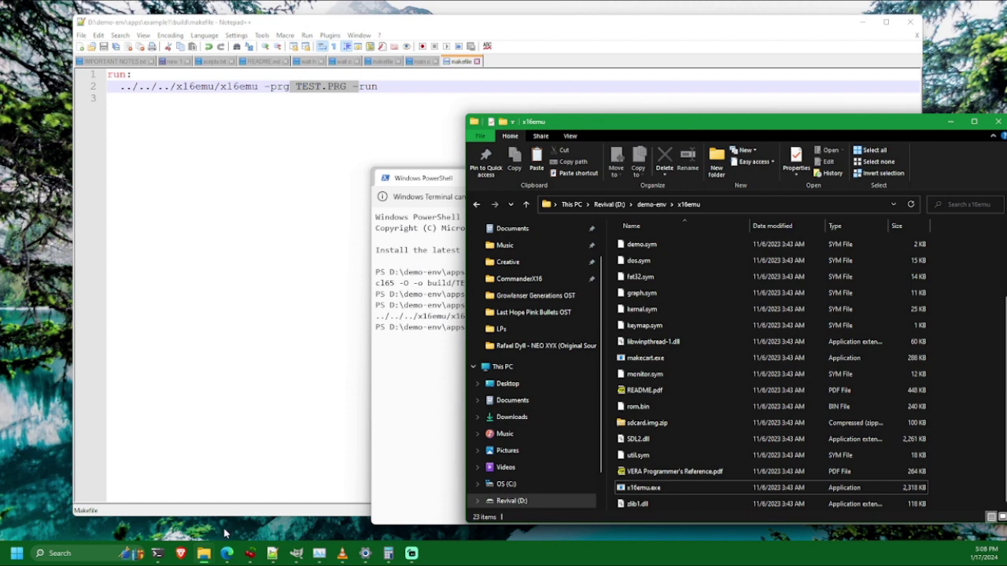
{"action": "mouse_move", "coordinate": [203, 553]}
{"action": "mouse_move", "coordinate": [244, 492]}
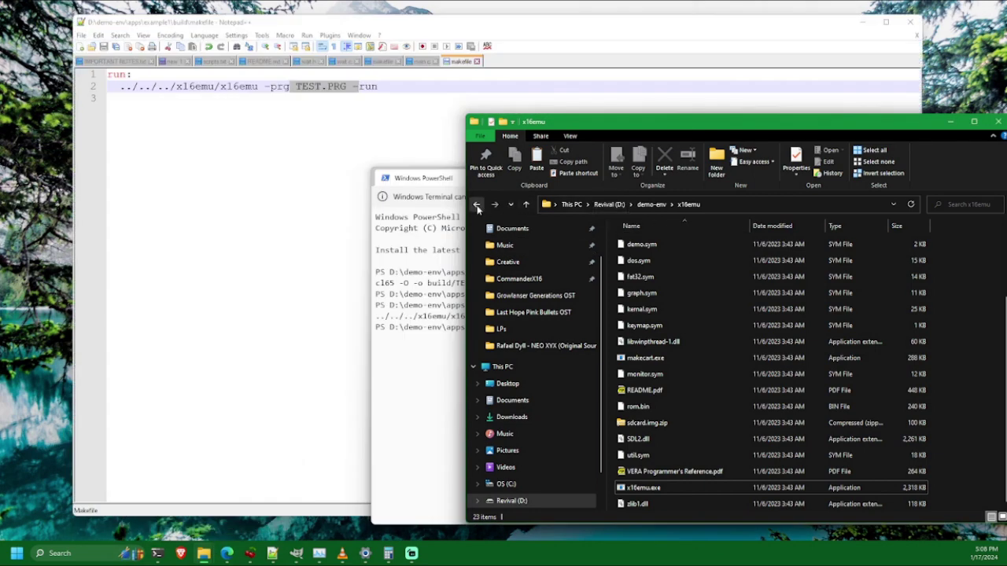
{"action": "left_click", "coordinate": [476, 203]}
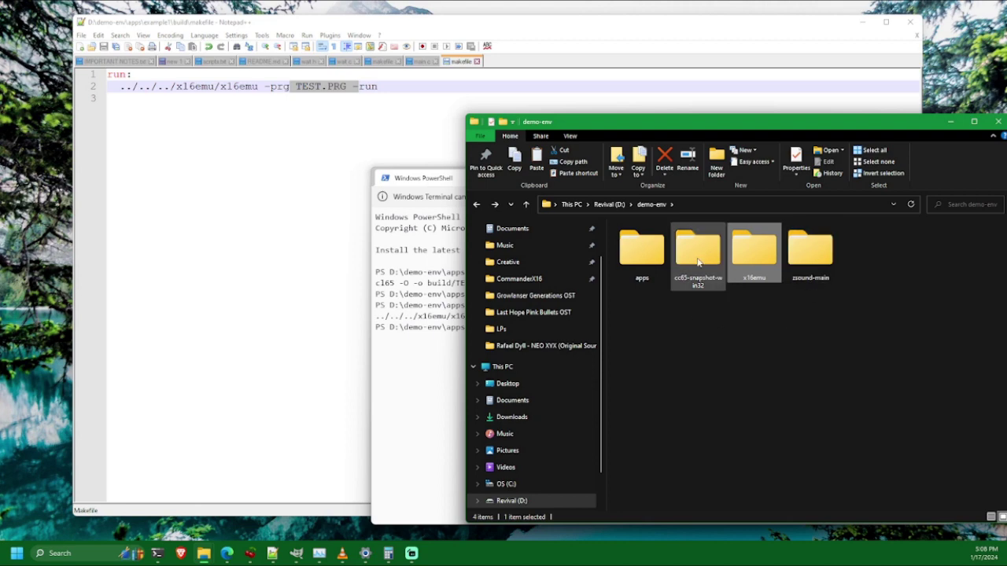
{"action": "left_click", "coordinate": [647, 270]}
{"action": "double_click", "coordinate": [650, 271]}
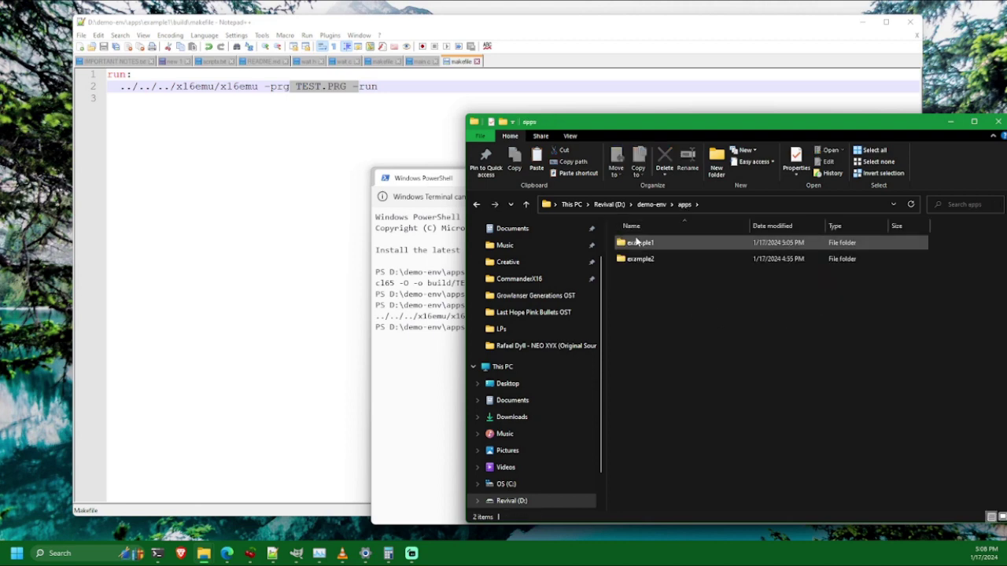
Switch to the browser, search the web for "zsound commander x16" and open the ZeroByteOrg/zsound GitHub repository
{"action": "double_click", "coordinate": [635, 238]}
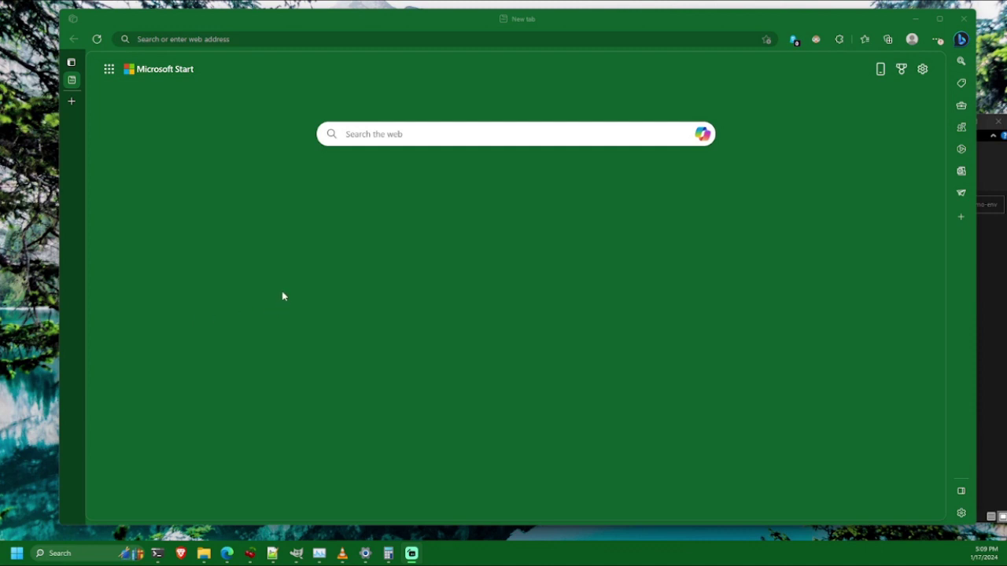
{"action": "left_click", "coordinate": [291, 35]}
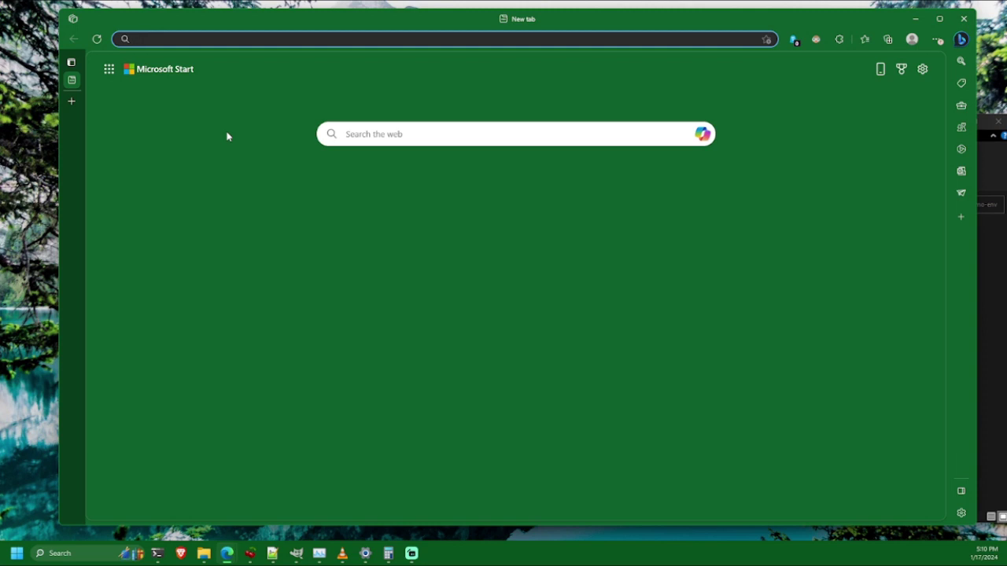
{"action": "type", "text": "zsound "}
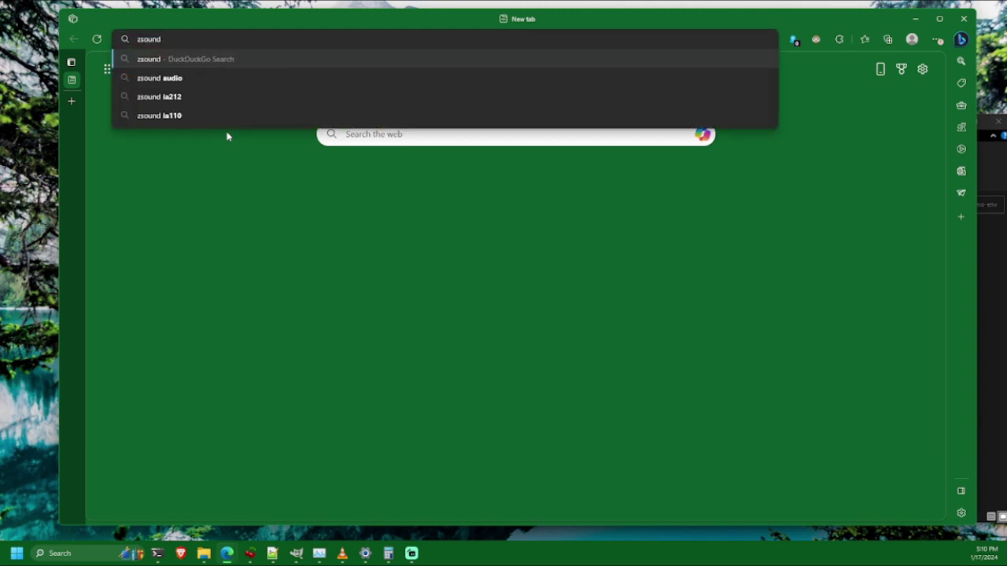
{"action": "type", "text": "commande"}
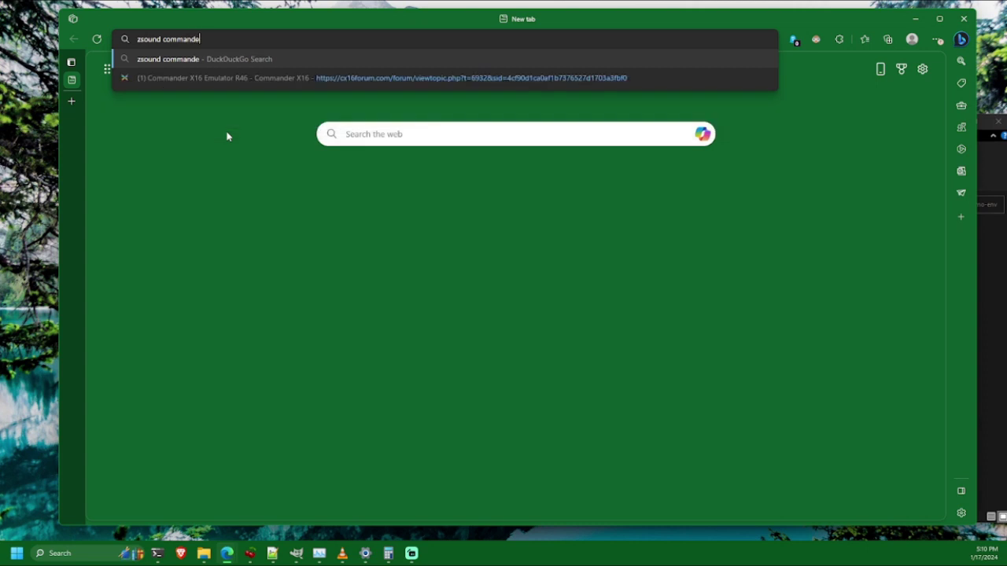
{"action": "type", "text": "r x16"}
{"action": "key", "text": "Return"}
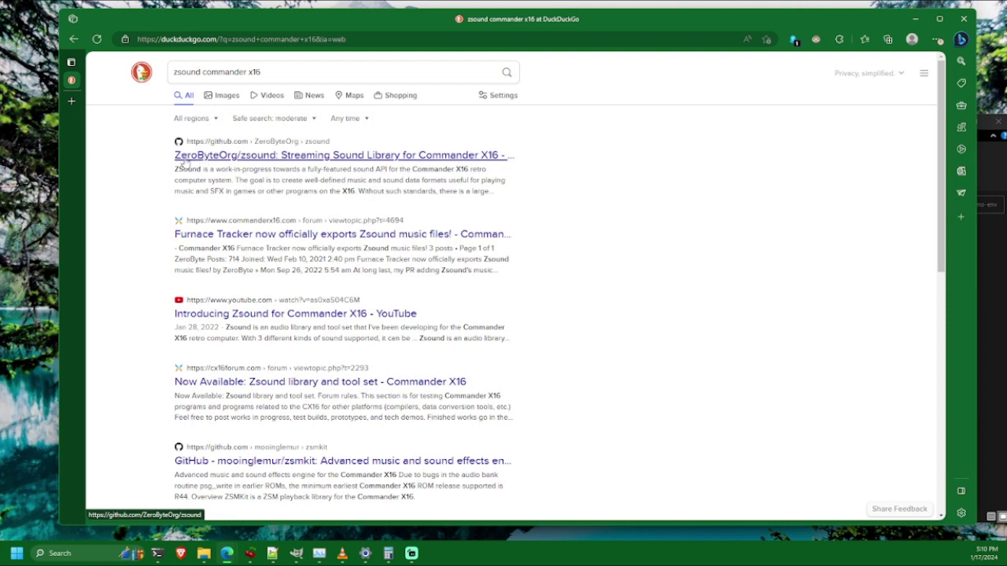
{"action": "left_click", "coordinate": [238, 162]}
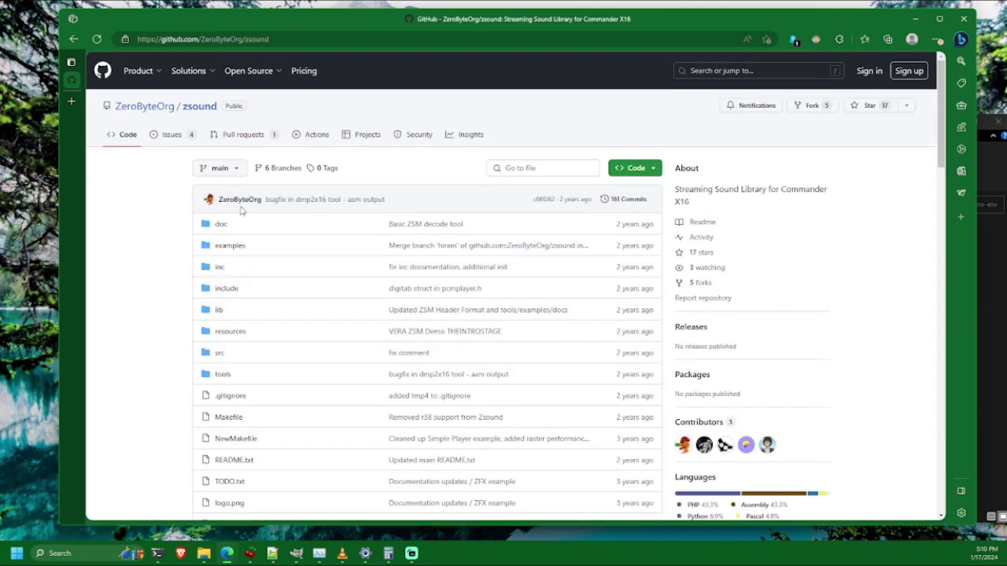
Show the zsound repository's code download options, switch to File Explorer and open the zsound-main folder in demo-env
{"action": "left_click", "coordinate": [655, 170]}
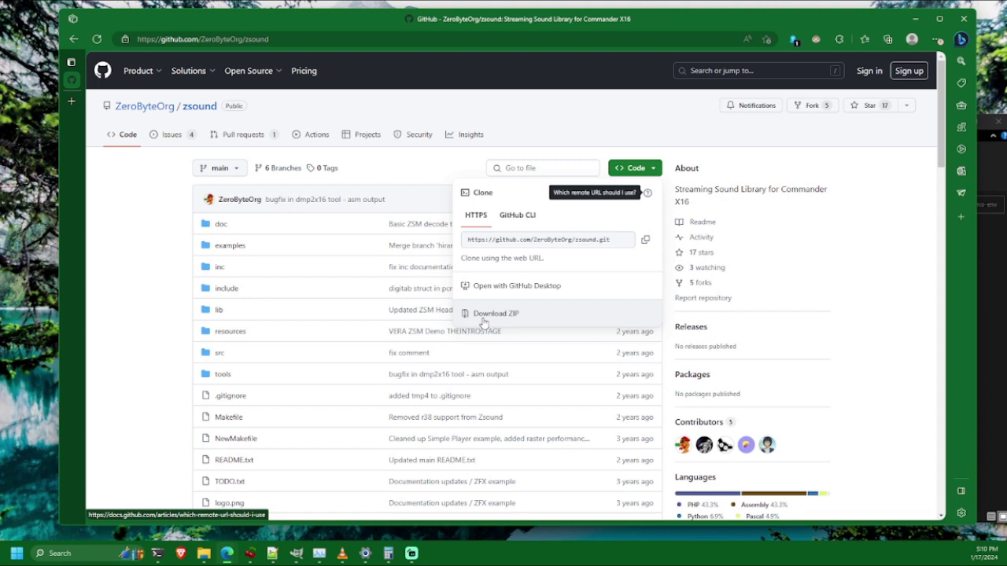
{"action": "left_click_drag", "start_coordinate": [581, 23], "coordinate": [392, 22]}
{"action": "left_click", "coordinate": [817, 395]}
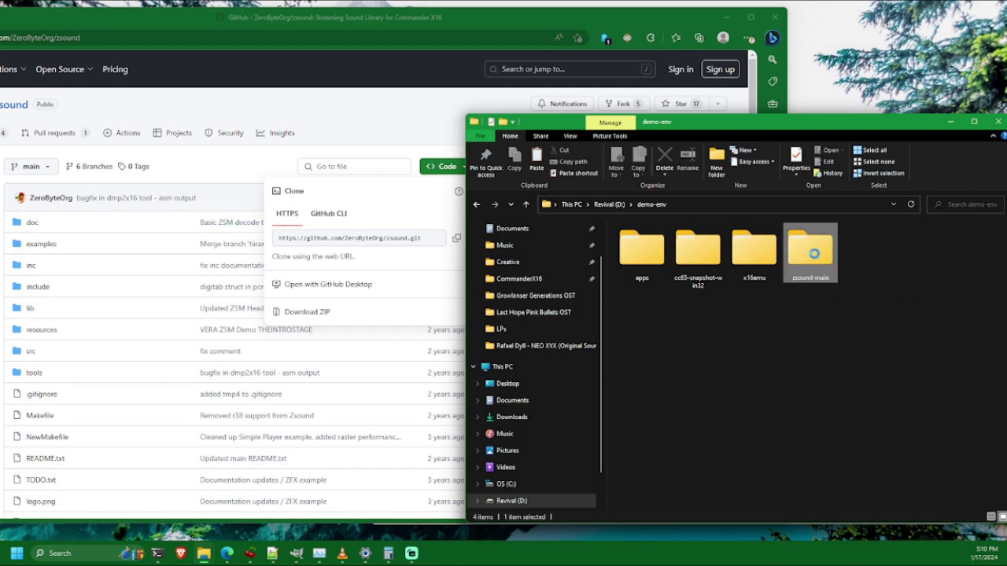
{"action": "double_click", "coordinate": [816, 257]}
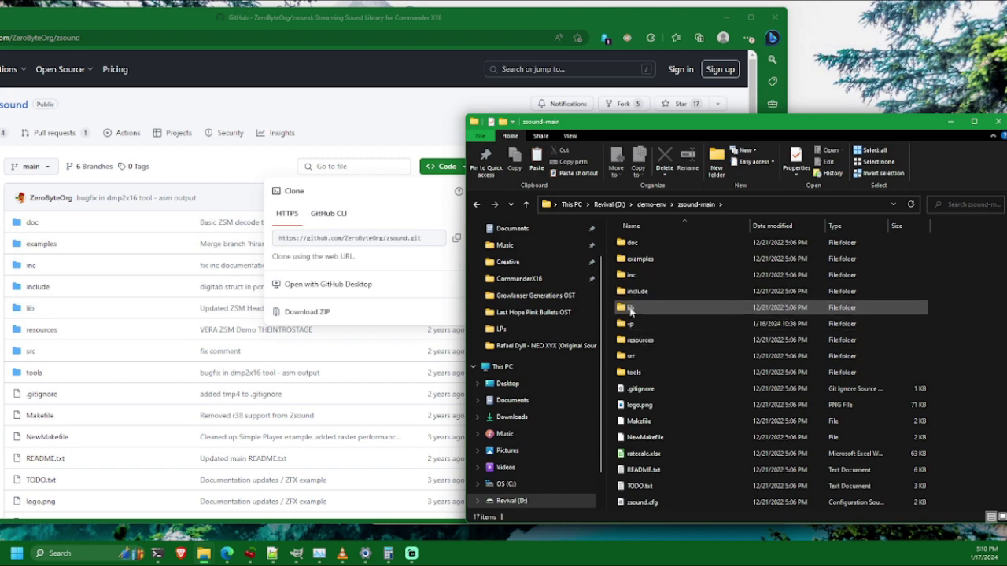
Check the contents of zsound-main's lib folder and return to zsound-main
{"action": "double_click", "coordinate": [630, 308]}
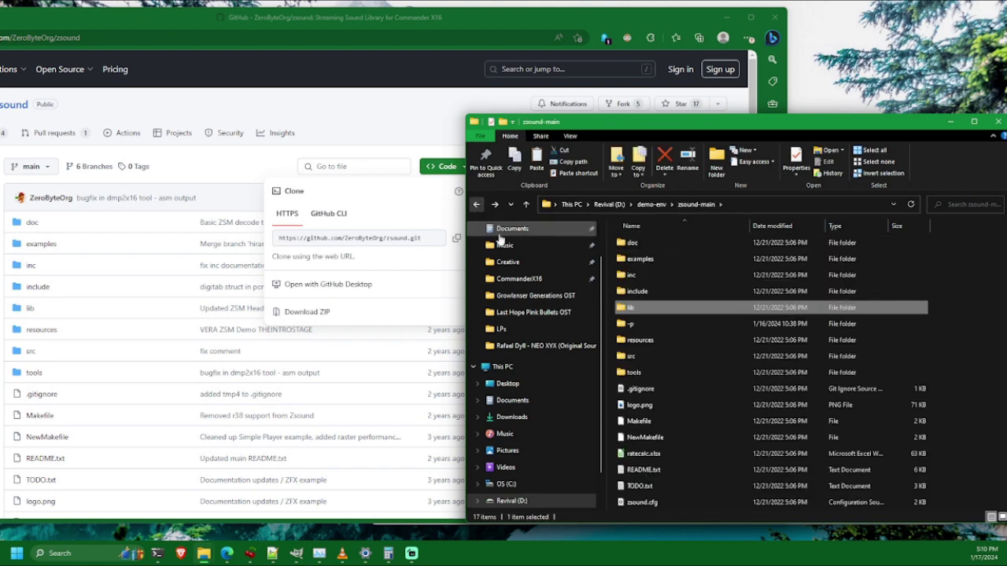
{"action": "double_click", "coordinate": [639, 311]}
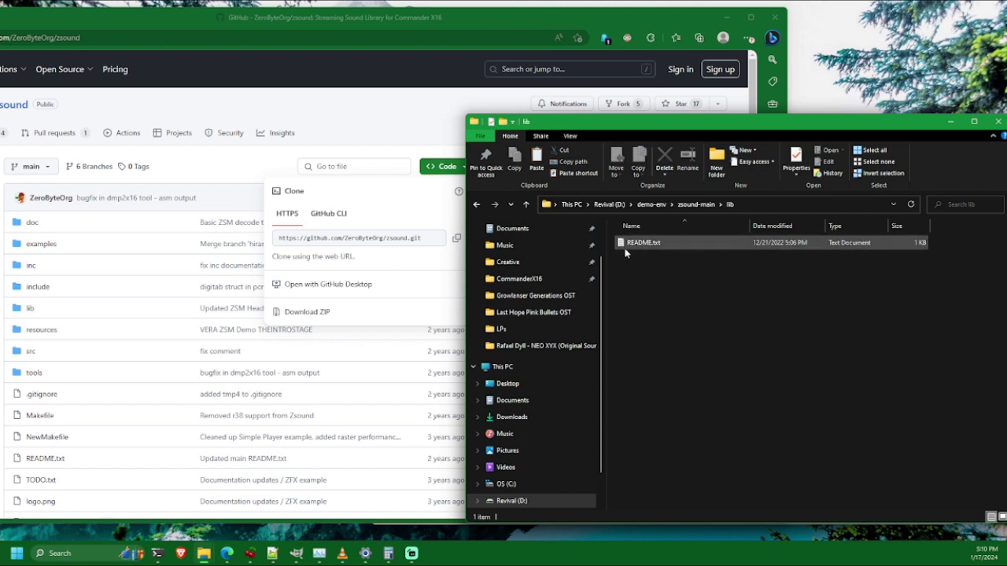
{"action": "left_click", "coordinate": [476, 204]}
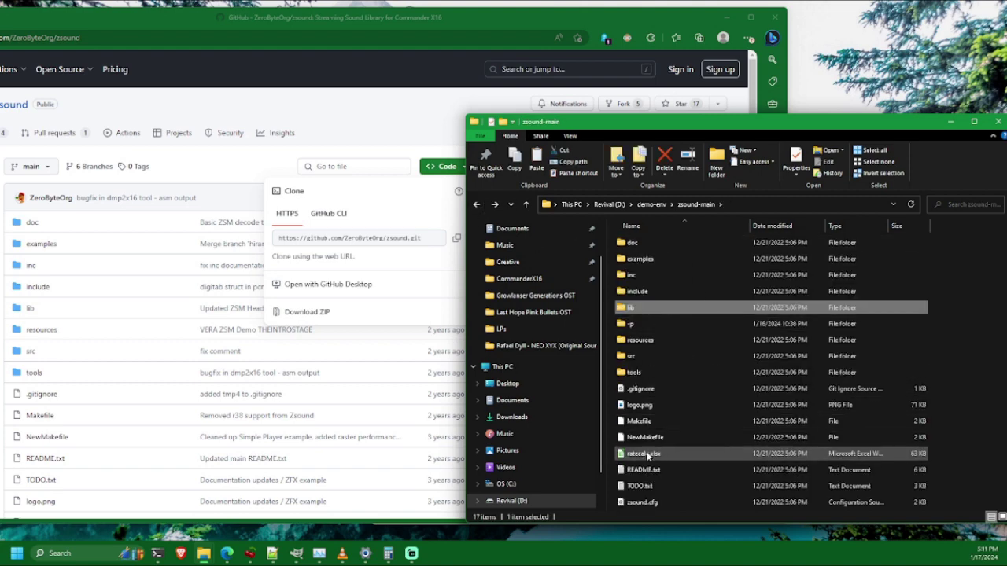
{"action": "double_click", "coordinate": [638, 307]}
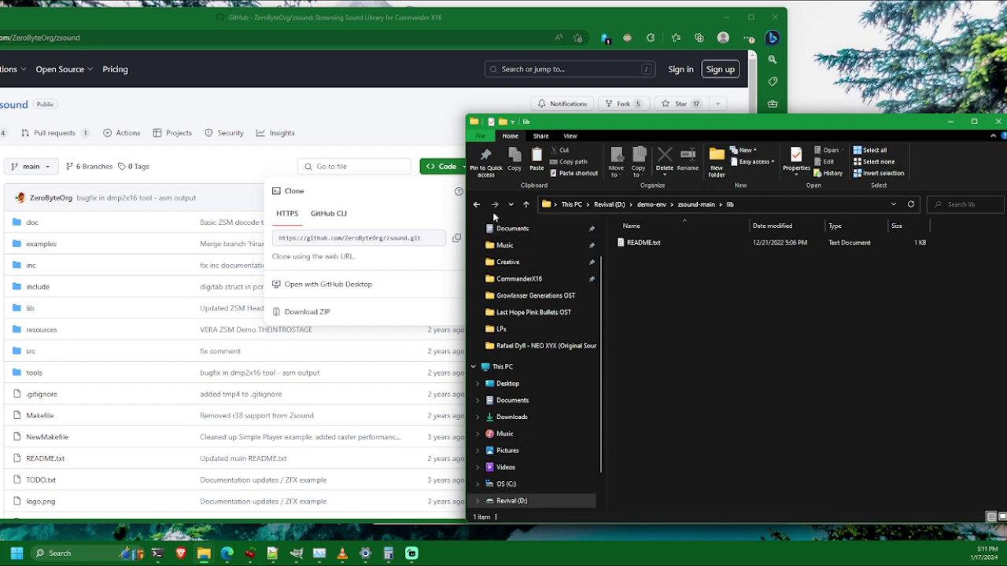
{"action": "key", "text": "BackSpace"}
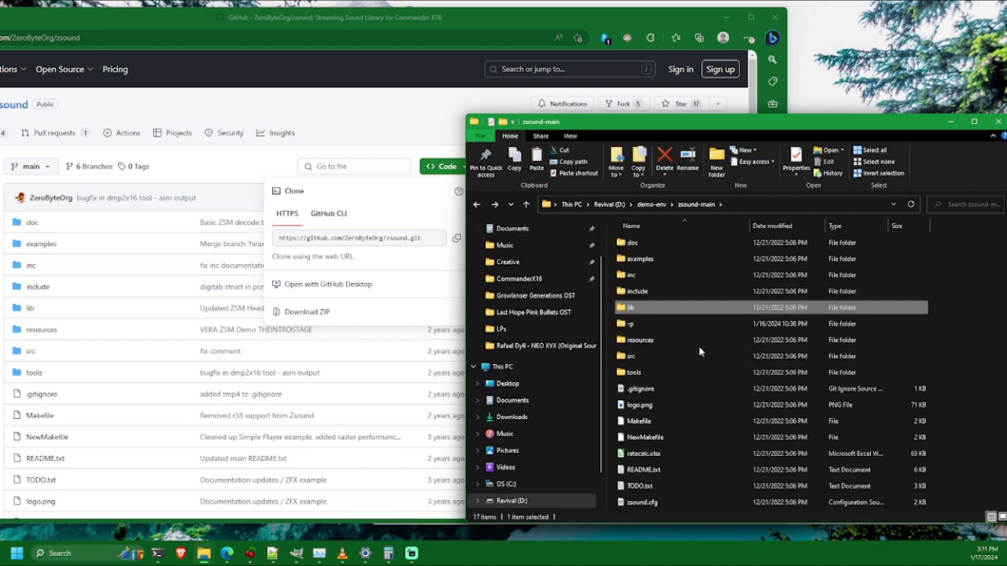
Open zsound-main's include folder, check the pcmplayer.h and zsmplayer.h headers, and return to zsound-main
{"action": "left_click", "coordinate": [634, 292]}
{"action": "double_click", "coordinate": [634, 292]}
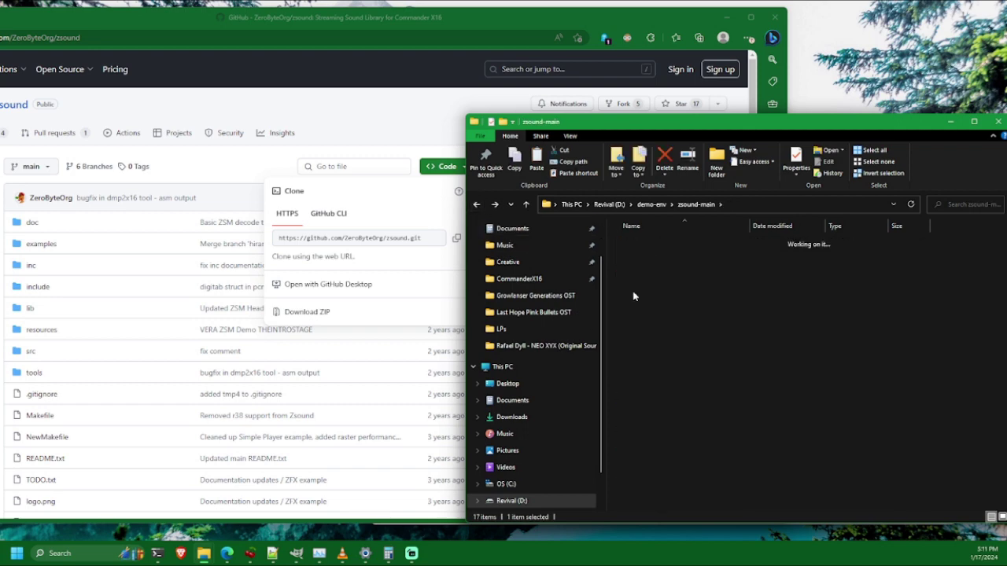
{"action": "left_click", "coordinate": [649, 246]}
{"action": "left_click", "coordinate": [645, 277]}
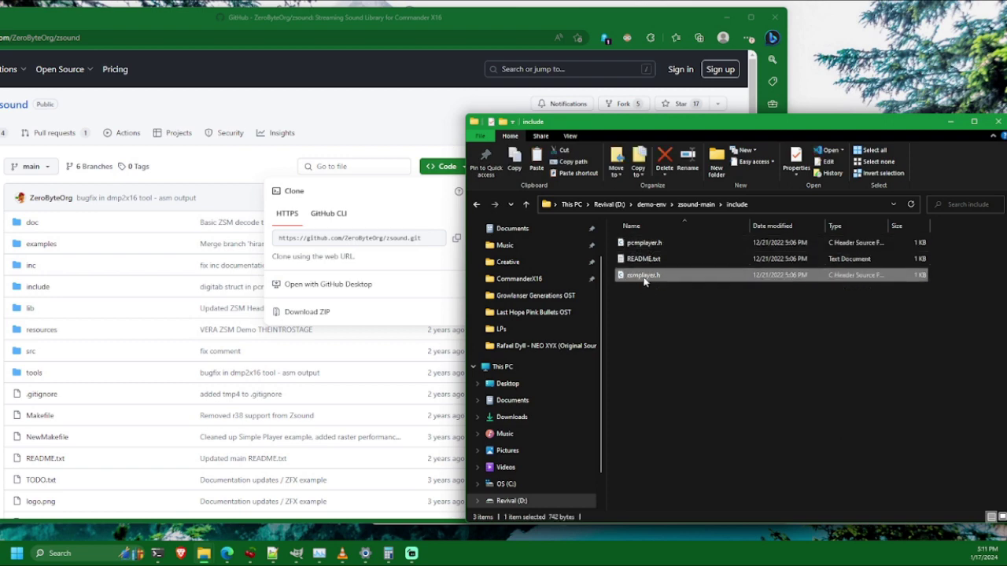
{"action": "left_click", "coordinate": [469, 202]}
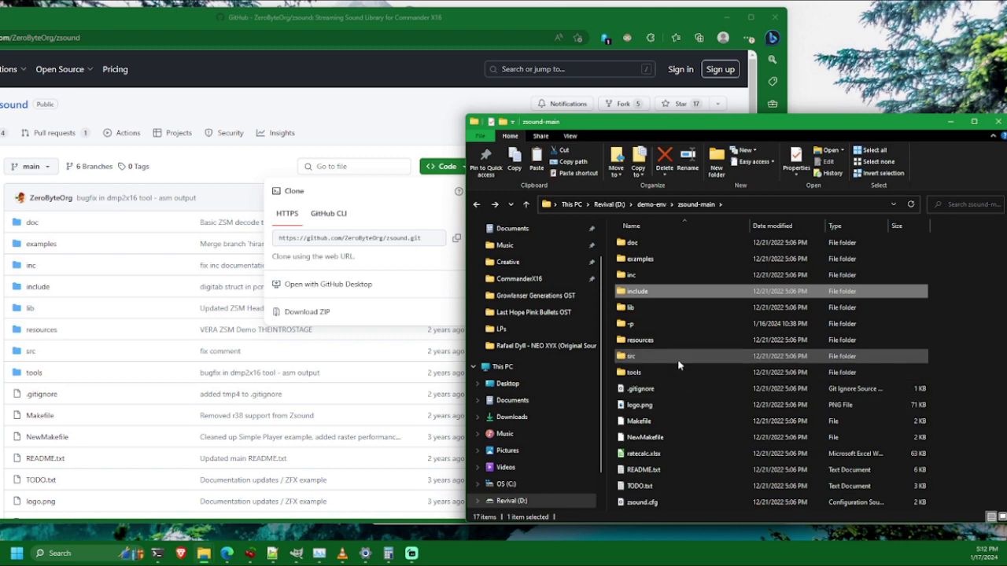
{"action": "mouse_move", "coordinate": [679, 365]}
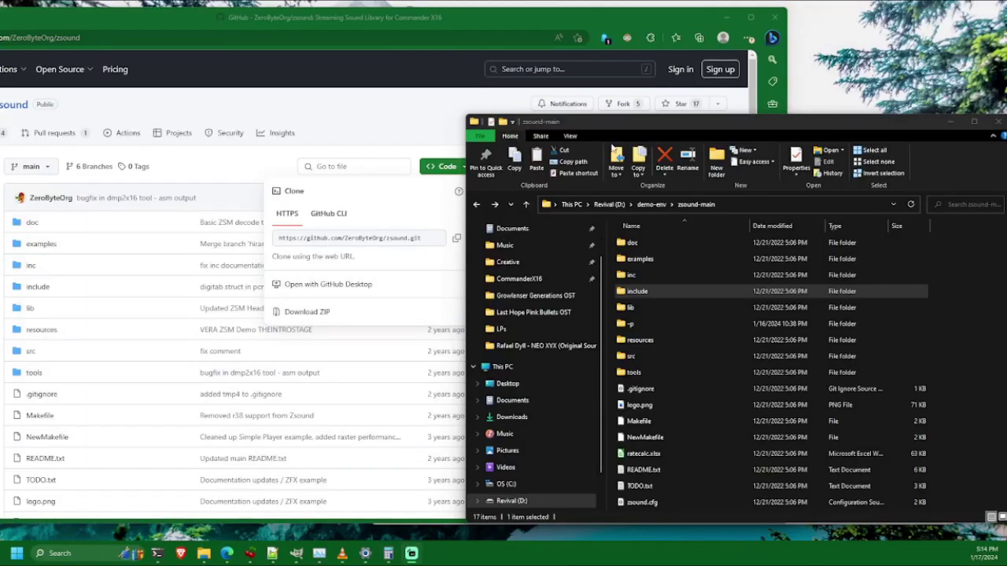
{"action": "left_click_drag", "start_coordinate": [795, 126], "coordinate": [786, 133]}
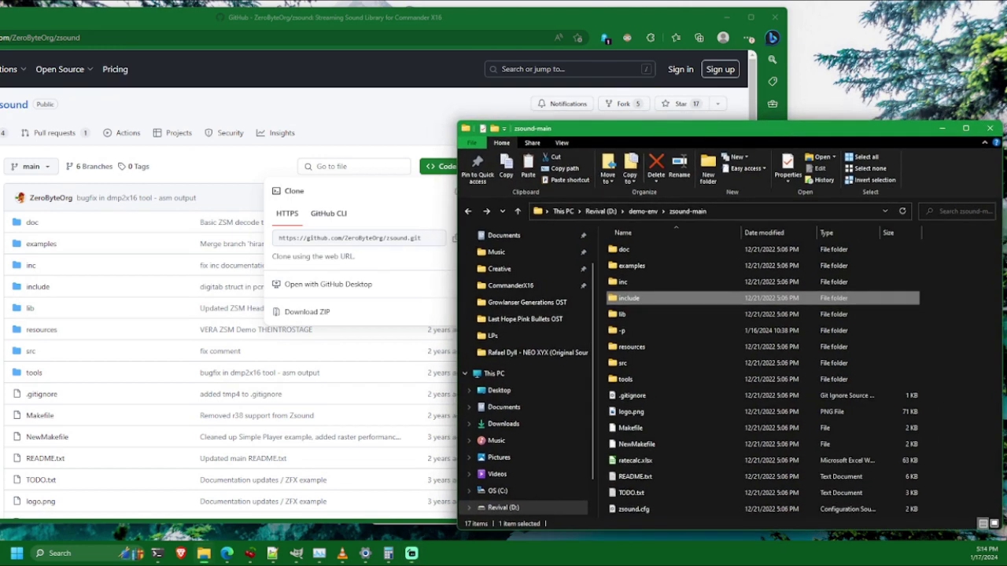
{"action": "left_click_drag", "start_coordinate": [843, 129], "coordinate": [841, 134]}
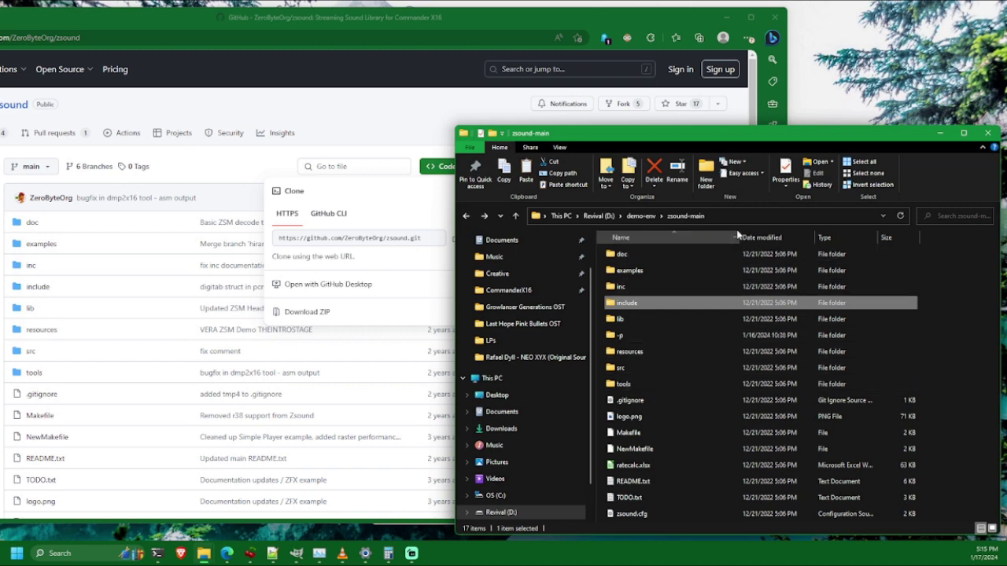
Go back to demo-env and open apps, example2 and its lib folder to locate zsound.lib
{"action": "left_click", "coordinate": [640, 214]}
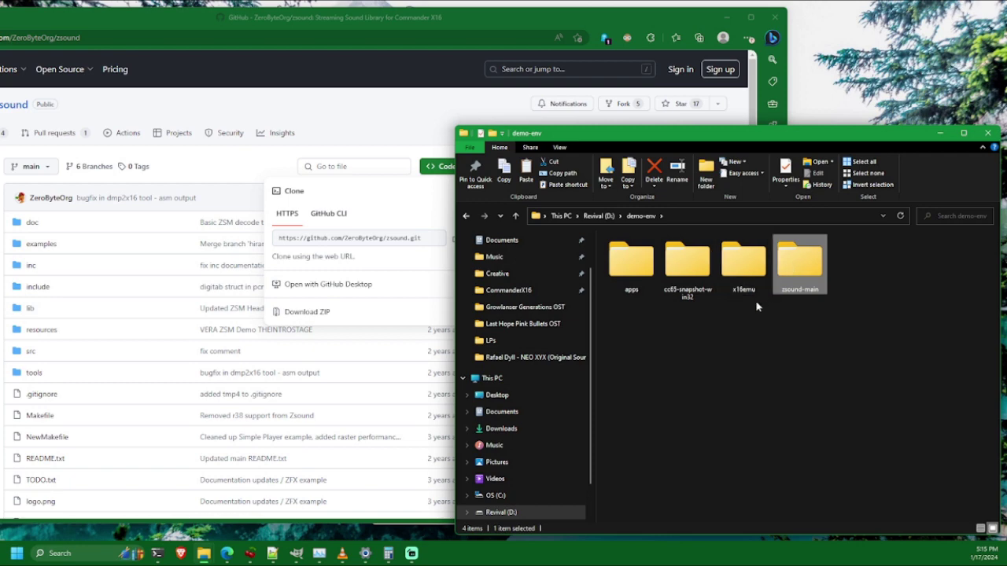
{"action": "mouse_move", "coordinate": [799, 284]}
{"action": "double_click", "coordinate": [647, 276]}
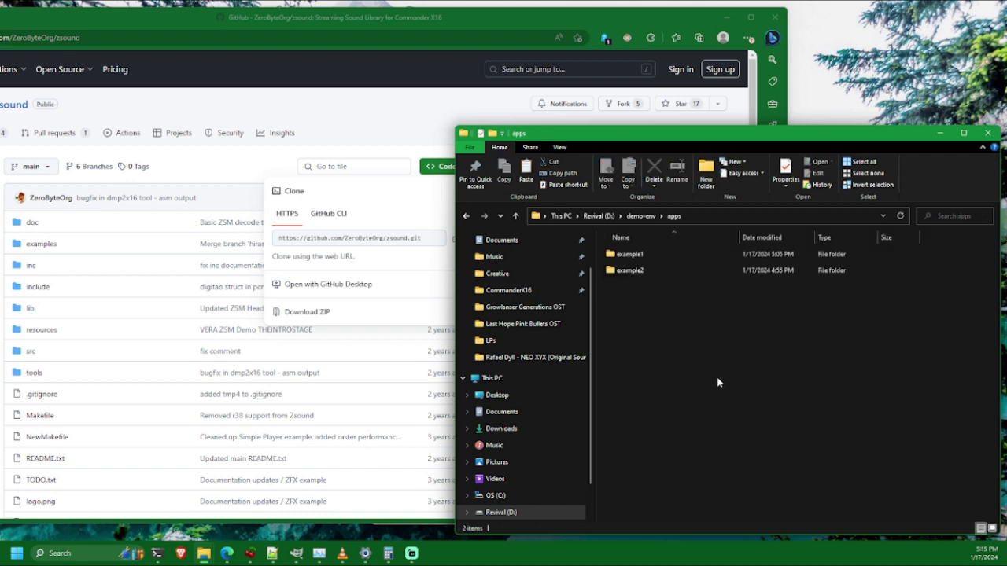
{"action": "double_click", "coordinate": [635, 271]}
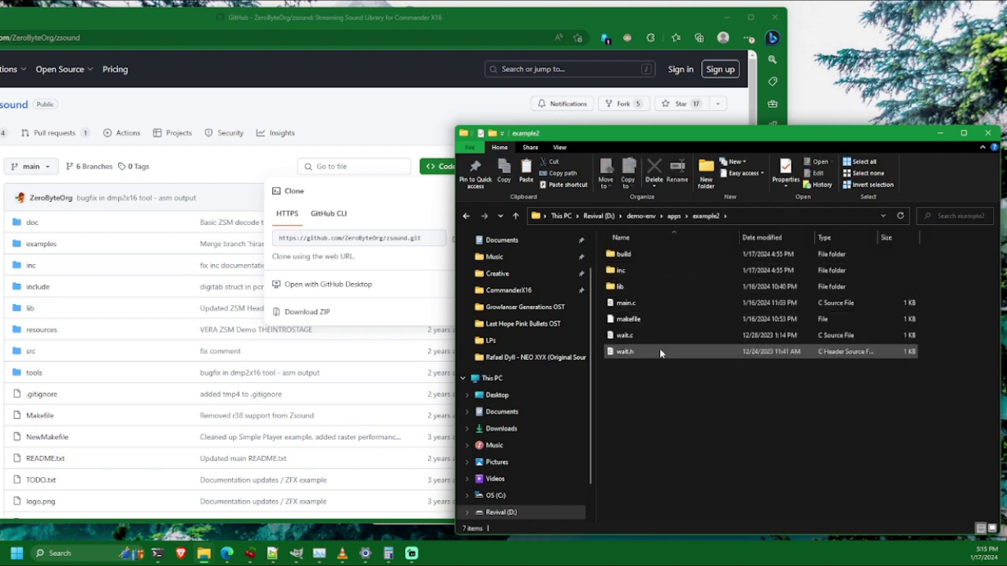
{"action": "left_click", "coordinate": [623, 290]}
{"action": "double_click", "coordinate": [624, 290]}
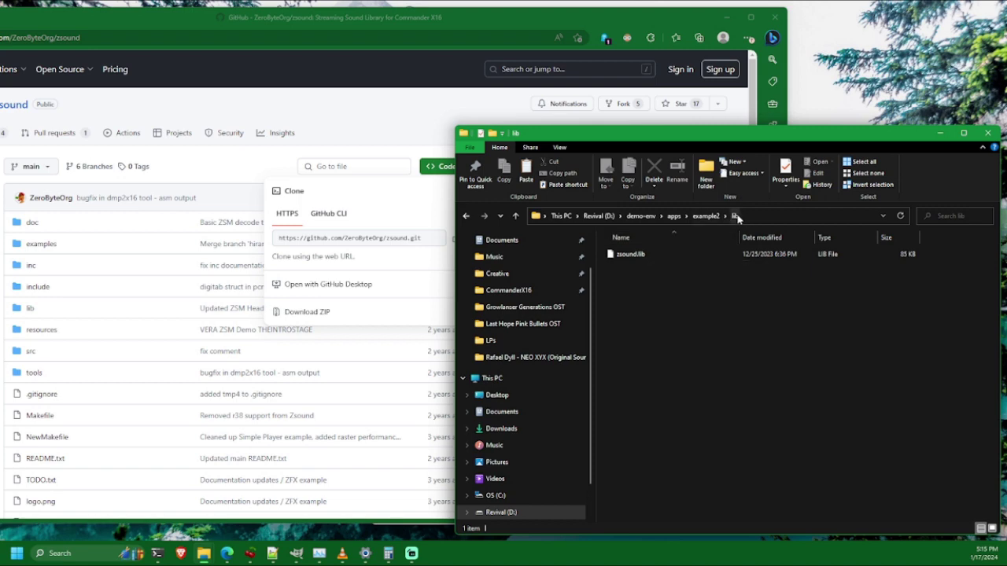
Check the header files in example2's inc folder and return to the example2 folder
{"action": "left_click", "coordinate": [466, 216]}
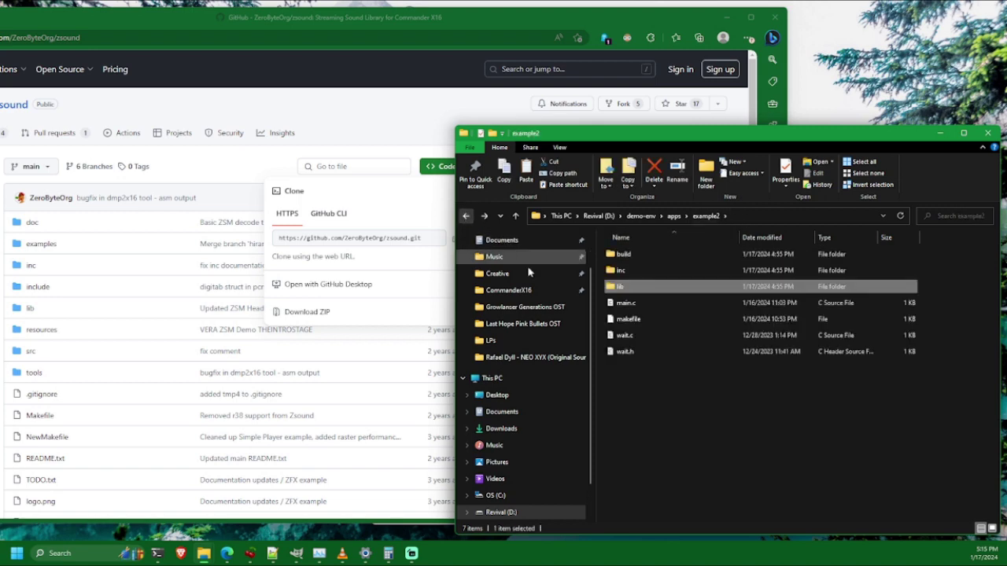
{"action": "double_click", "coordinate": [639, 270]}
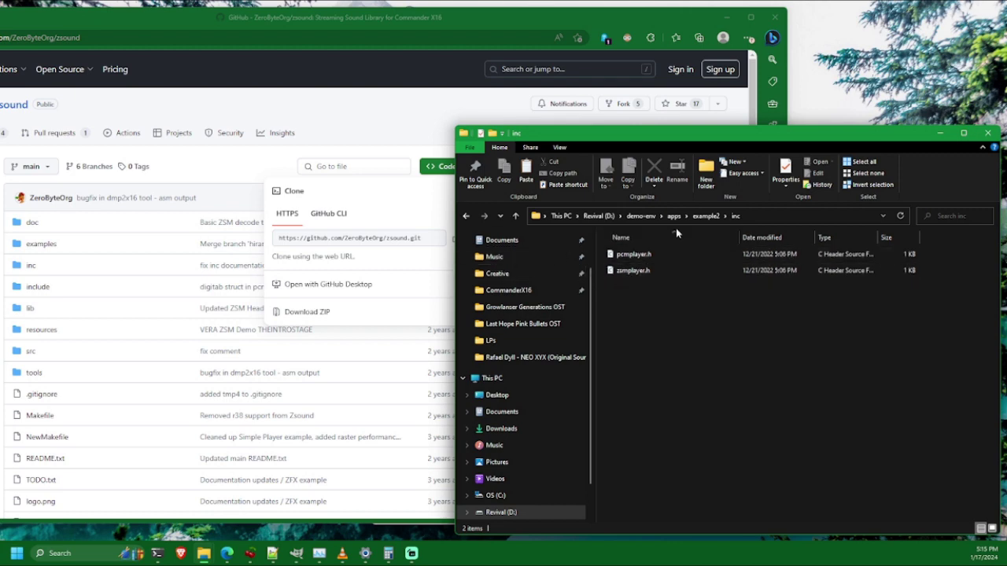
{"action": "left_click", "coordinate": [466, 216]}
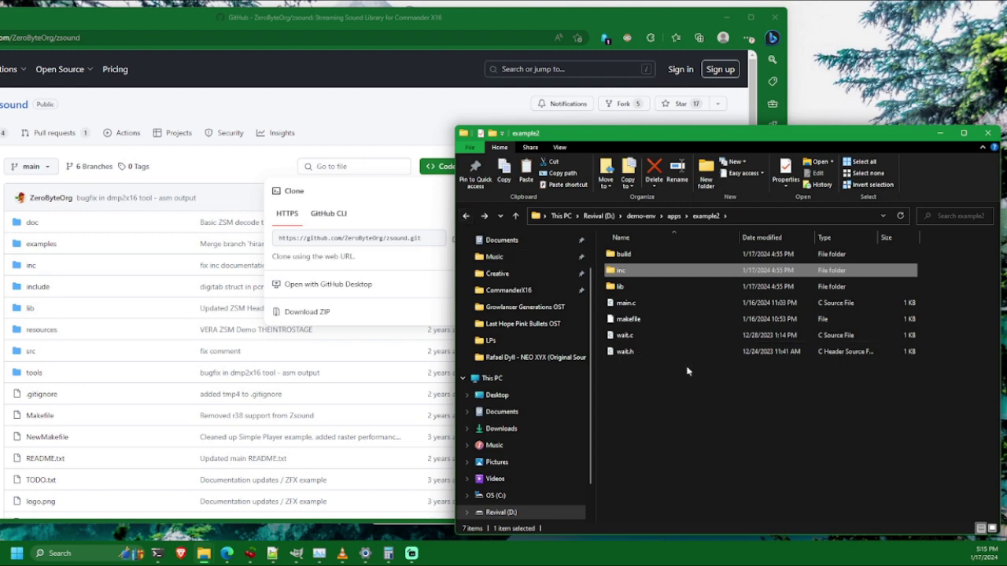
Open the makefile from the example2 folder in Notepad++
{"action": "left_click", "coordinate": [634, 320]}
{"action": "right_click", "coordinate": [633, 320]}
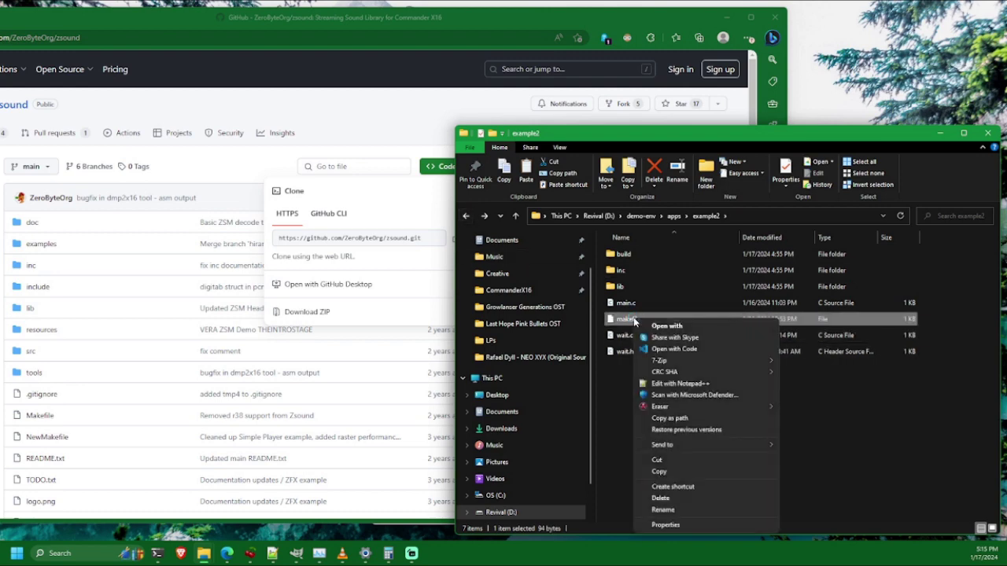
{"action": "left_click", "coordinate": [657, 385]}
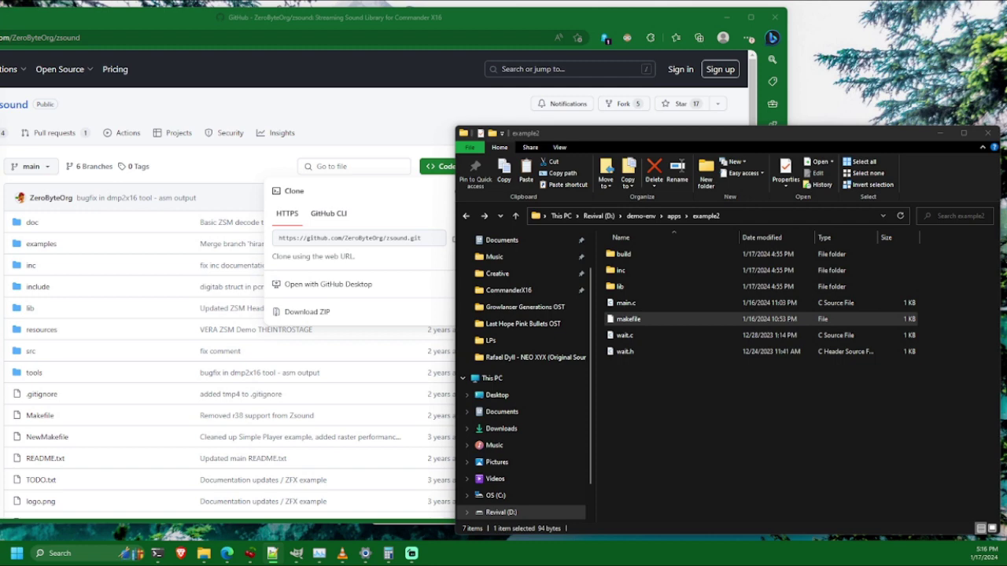
{"action": "double_click", "coordinate": [628, 319]}
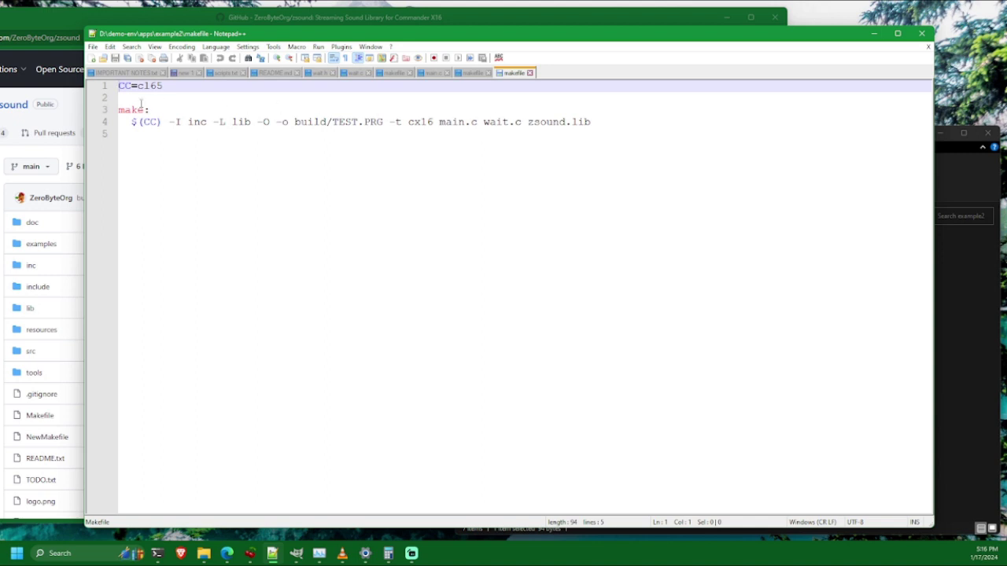
Examine the make rule's -I inc and -L lib options and its zsound.lib argument
{"action": "left_click_drag", "start_coordinate": [167, 122], "coordinate": [182, 125]}
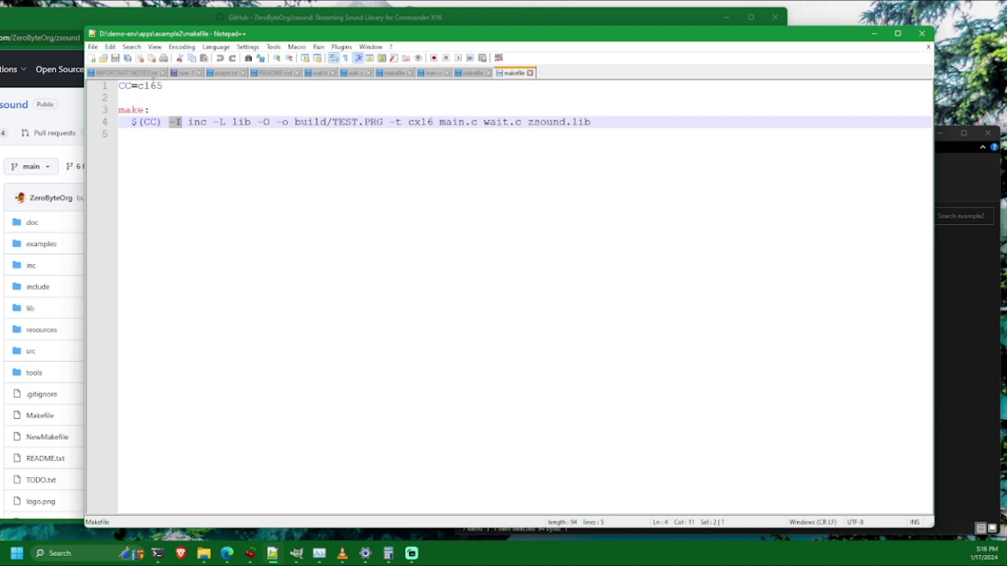
{"action": "double_click", "coordinate": [197, 123]}
{"action": "left_click_drag", "start_coordinate": [213, 123], "coordinate": [227, 124]}
{"action": "double_click", "coordinate": [242, 123]}
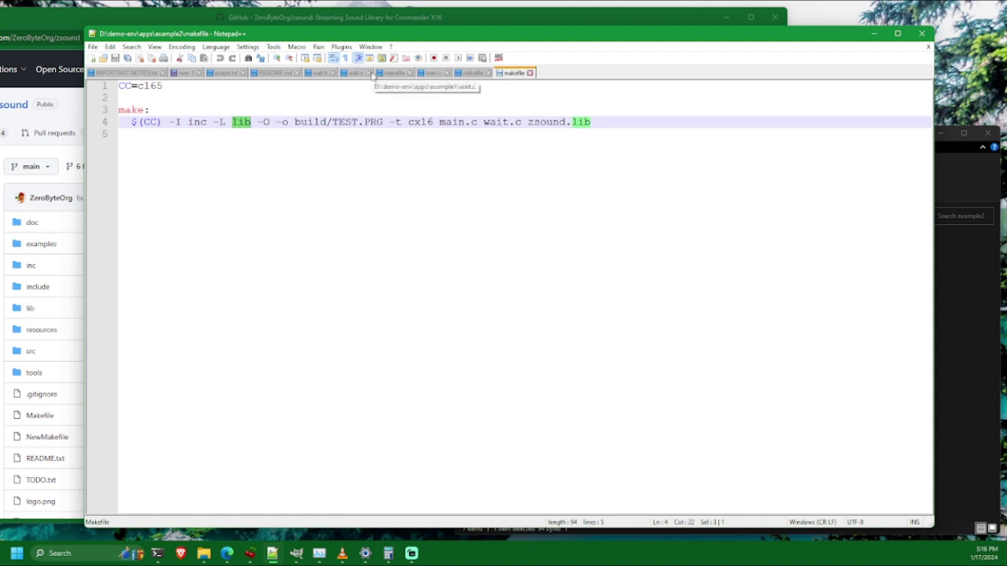
{"action": "left_click_drag", "start_coordinate": [528, 122], "coordinate": [592, 122]}
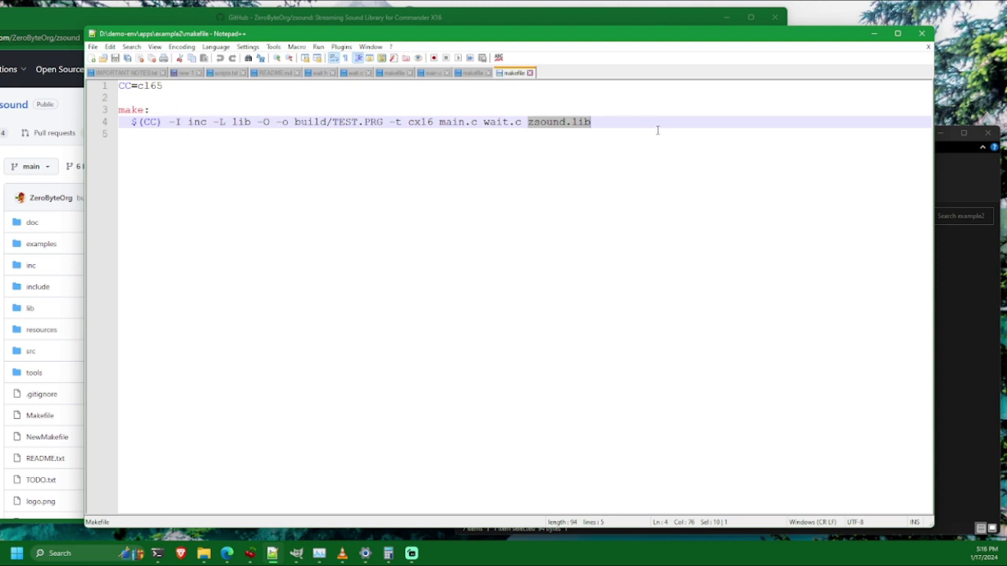
Open main.c from the example2 folder in Notepad++
{"action": "left_click", "coordinate": [968, 335]}
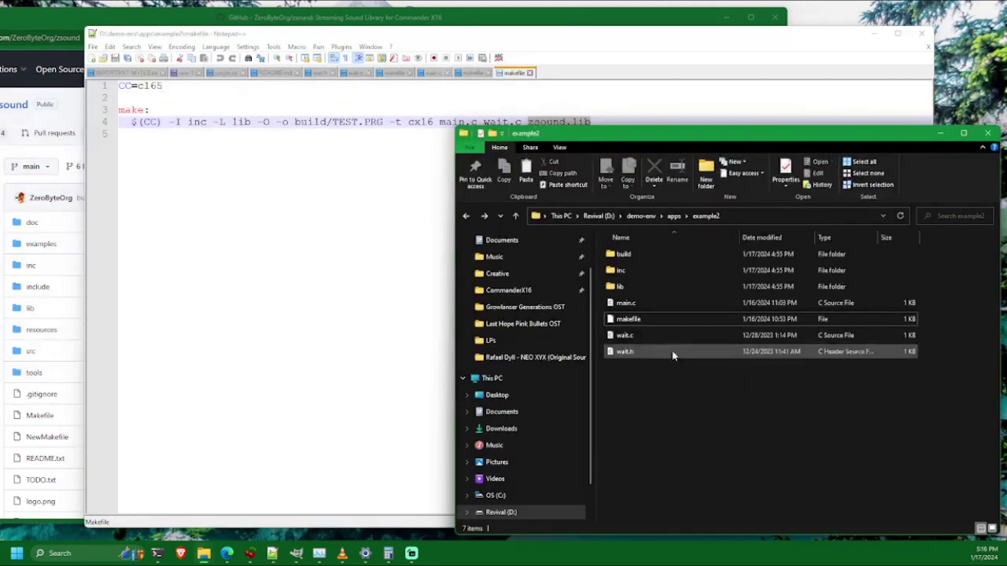
{"action": "right_click", "coordinate": [631, 303]}
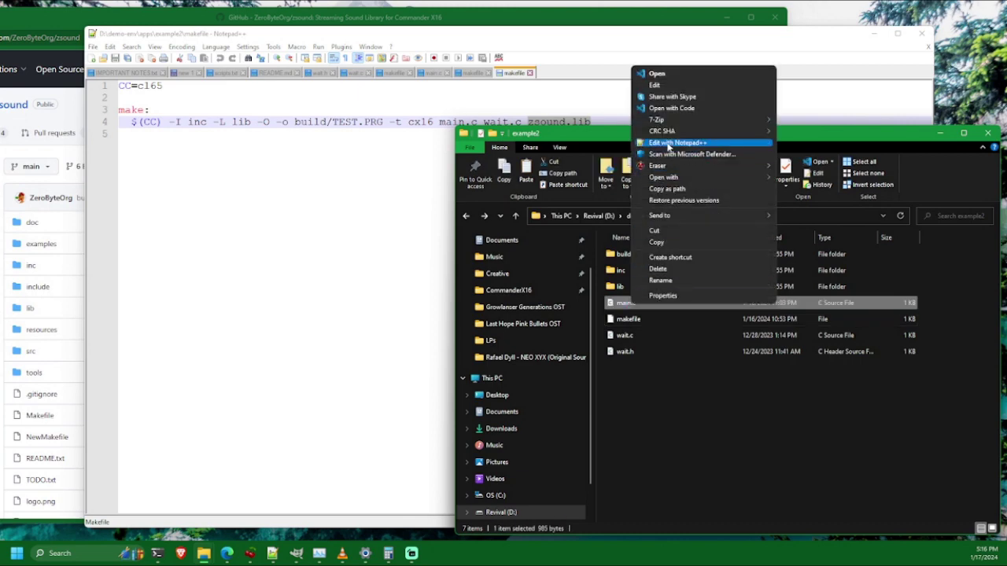
{"action": "left_click", "coordinate": [668, 143]}
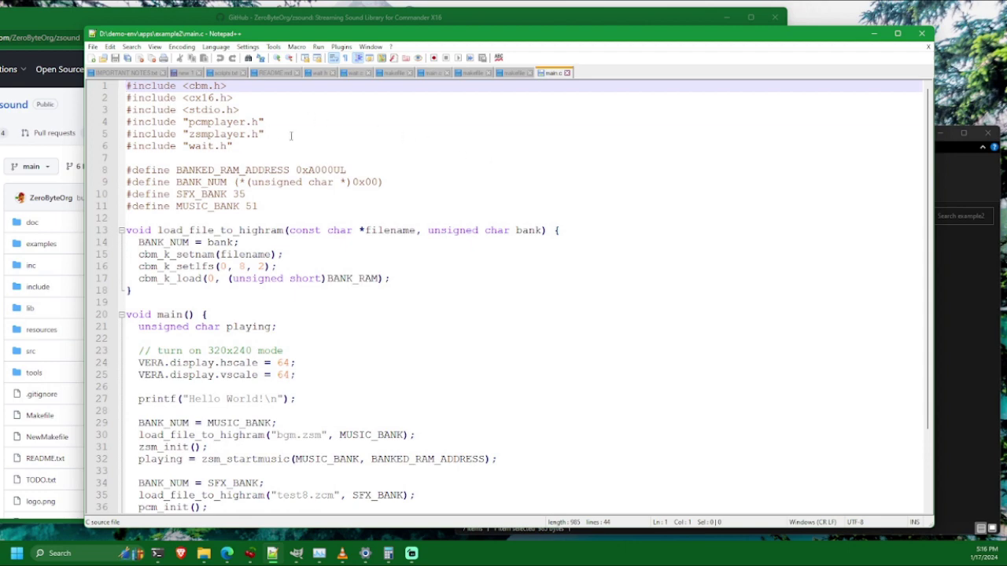
Examine the pcmplayer.h and zsmplayer.h includes and the RAM address and bank defines in main.c
{"action": "left_click_drag", "start_coordinate": [267, 133], "coordinate": [126, 122]}
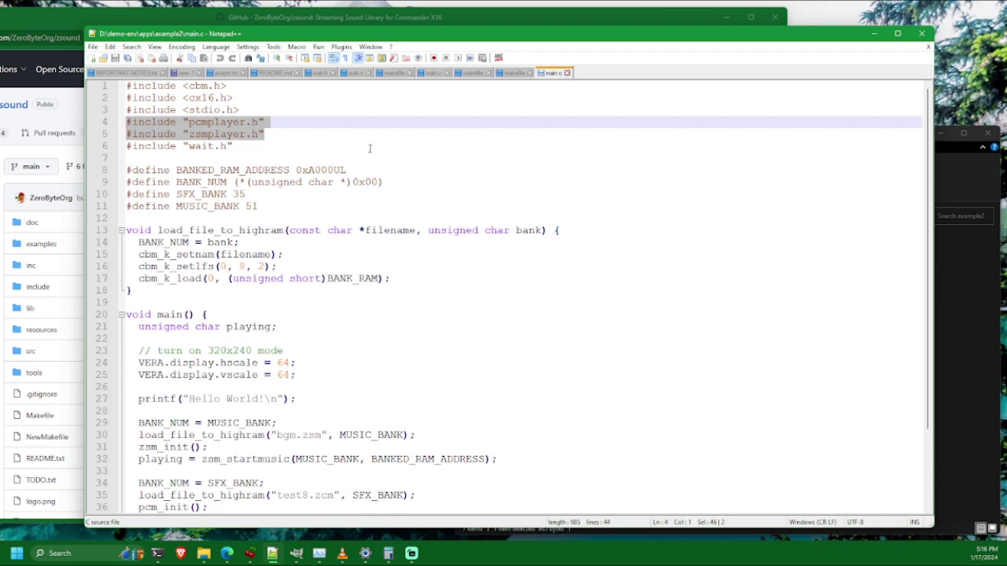
{"action": "scroll", "coordinate": [319, 132], "scroll_direction": "down", "scroll_amount": 2}
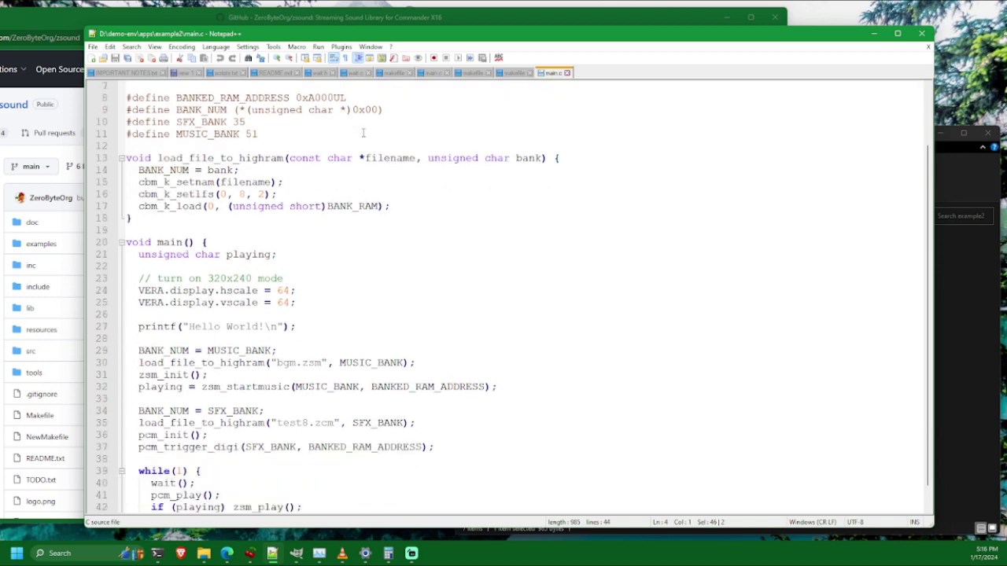
{"action": "scroll", "coordinate": [311, 135], "scroll_direction": "up", "scroll_amount": 1}
{"action": "left_click_drag", "start_coordinate": [264, 169], "coordinate": [114, 135]}
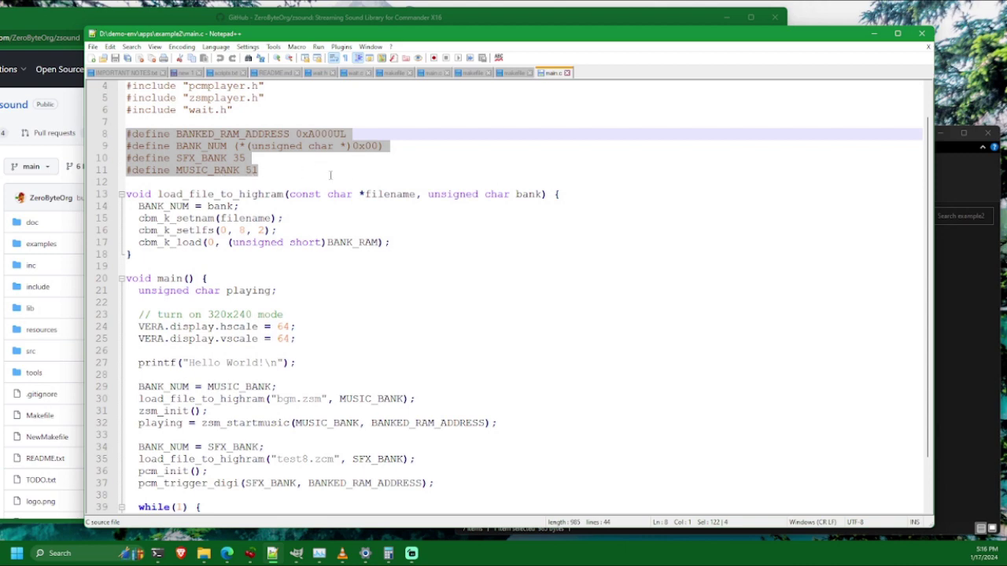
{"action": "scroll", "coordinate": [449, 183], "scroll_direction": "down", "scroll_amount": 2}
{"action": "scroll", "coordinate": [449, 183], "scroll_direction": "up", "scroll_amount": 2}
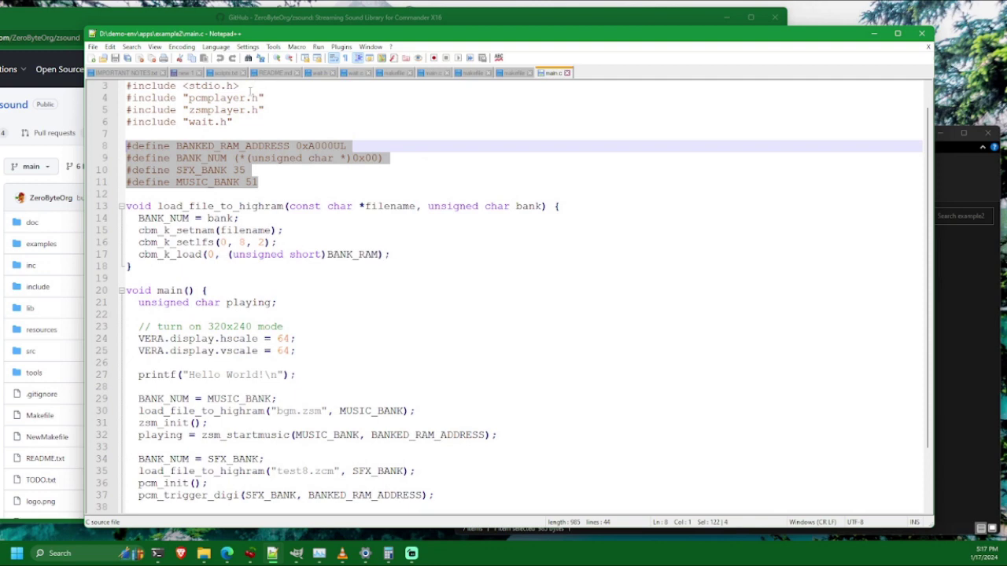
{"action": "scroll", "coordinate": [555, 234], "scroll_direction": "down", "scroll_amount": 2}
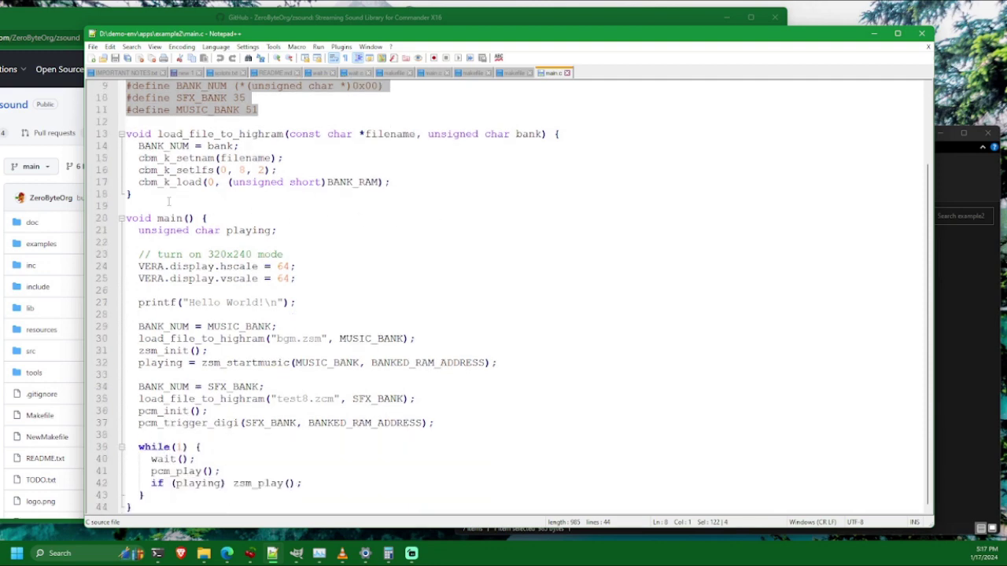
Review the load_file_to_highram function, then main's playing variable, display scale settings and Hello World printf
{"action": "left_click_drag", "start_coordinate": [187, 196], "coordinate": [114, 140]}
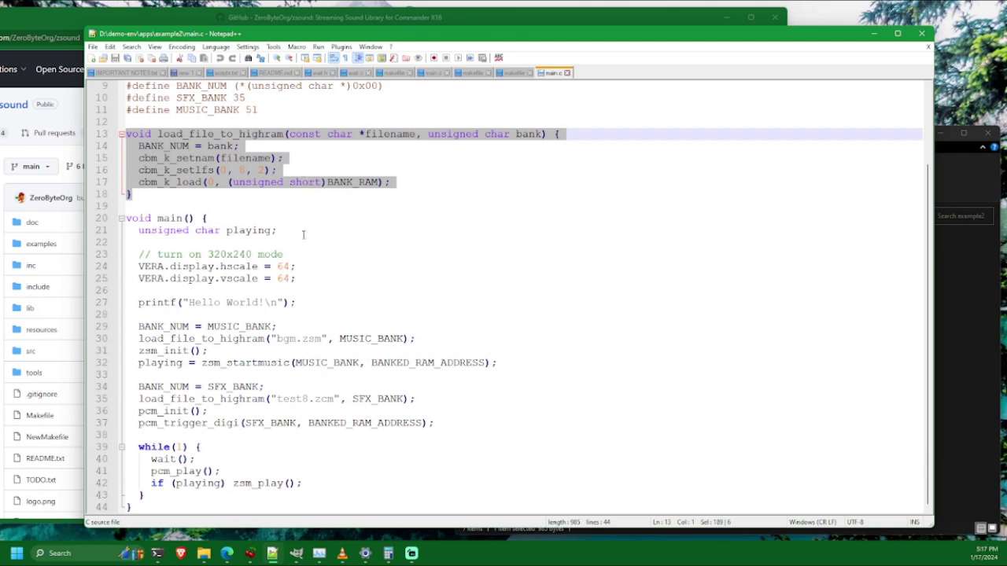
{"action": "left_click_drag", "start_coordinate": [138, 230], "coordinate": [280, 230]}
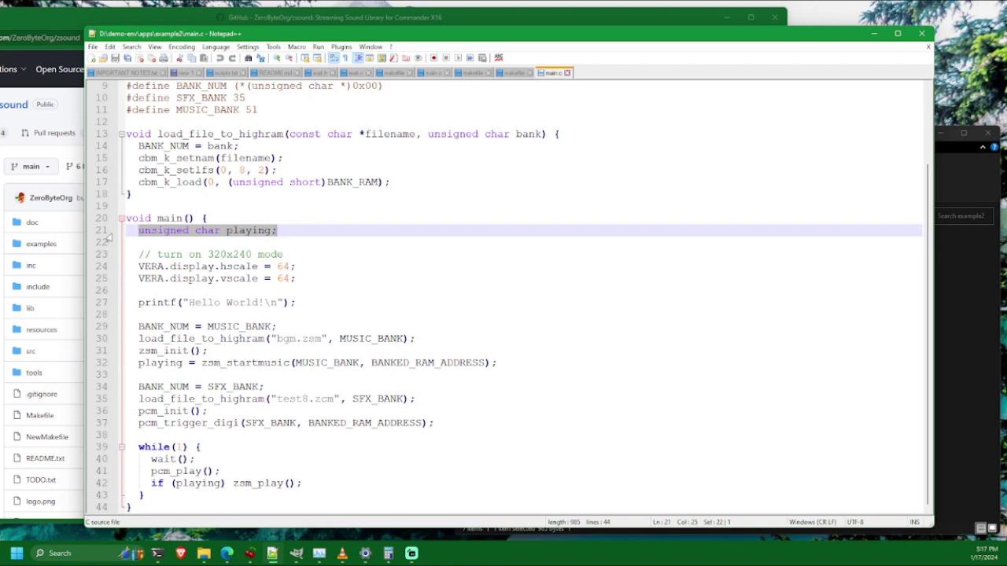
{"action": "double_click", "coordinate": [244, 230]}
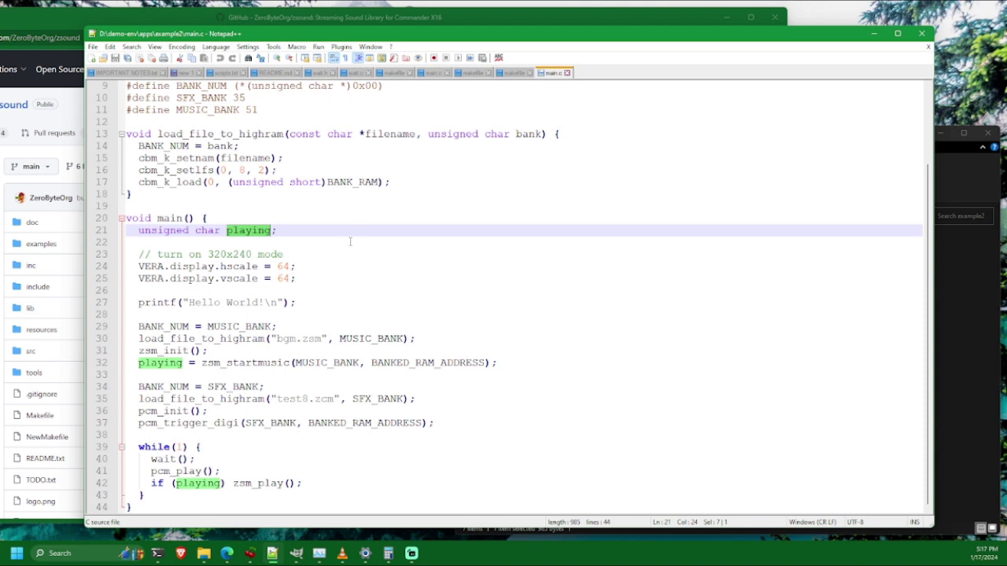
{"action": "left_click_drag", "start_coordinate": [139, 266], "coordinate": [317, 278]}
{"action": "left_click_drag", "start_coordinate": [139, 302], "coordinate": [358, 295]}
{"action": "left_click", "coordinate": [358, 295]}
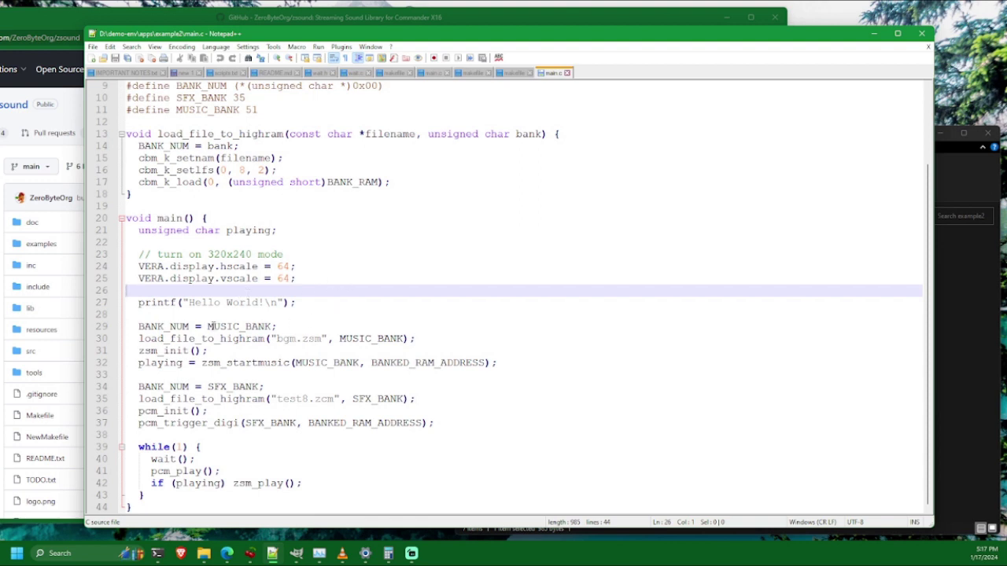
Examine how main selects MUSIC_BANK and loads bgm.zsm, referring back to the load_file_to_highram function
{"action": "left_click_drag", "start_coordinate": [139, 328], "coordinate": [278, 326]}
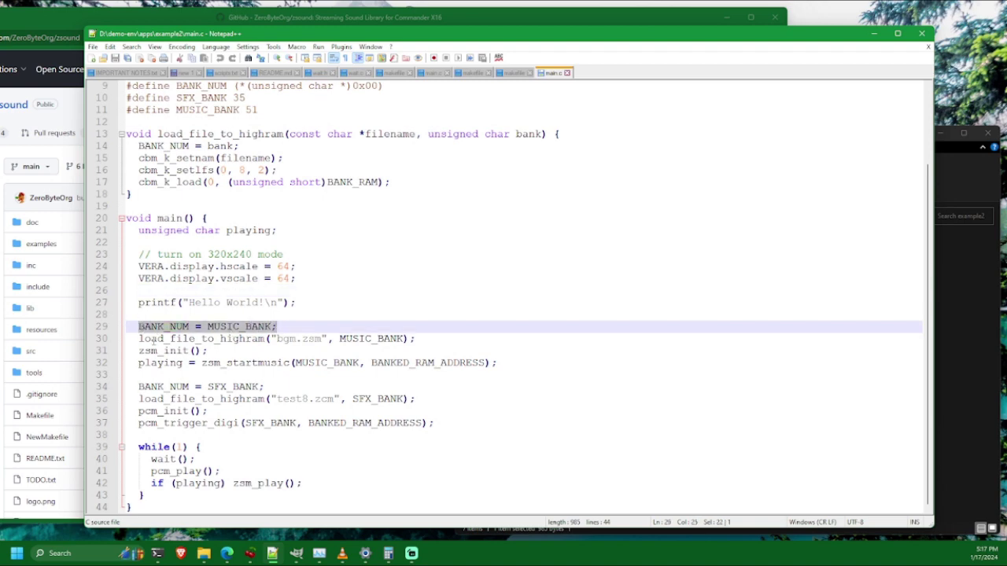
{"action": "left_click_drag", "start_coordinate": [139, 338], "coordinate": [429, 359]}
{"action": "left_click", "coordinate": [411, 339]}
{"action": "scroll", "coordinate": [410, 340], "scroll_direction": "up", "scroll_amount": 3}
{"action": "left_click_drag", "start_coordinate": [179, 218], "coordinate": [301, 302]}
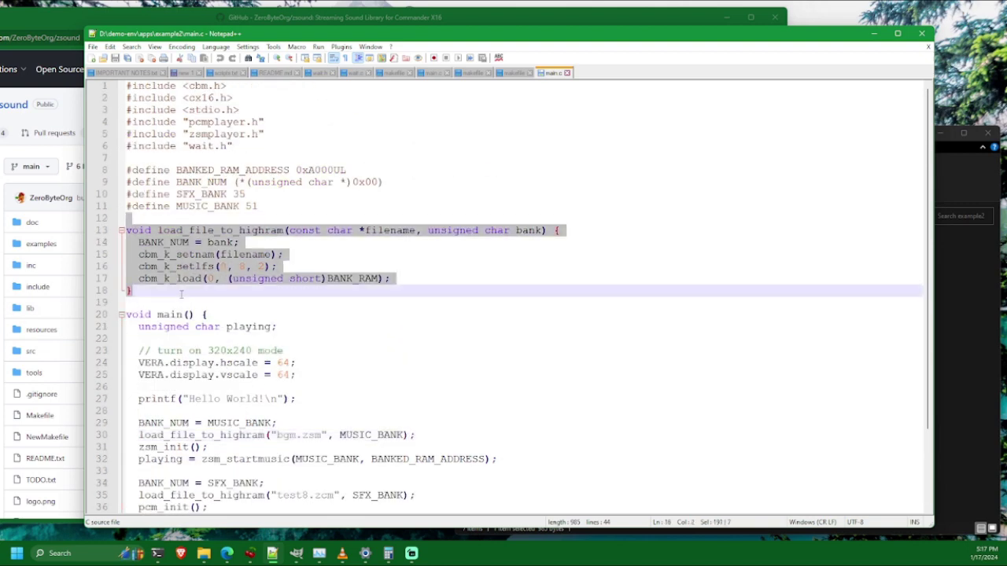
{"action": "scroll", "coordinate": [301, 295], "scroll_direction": "down", "scroll_amount": 3}
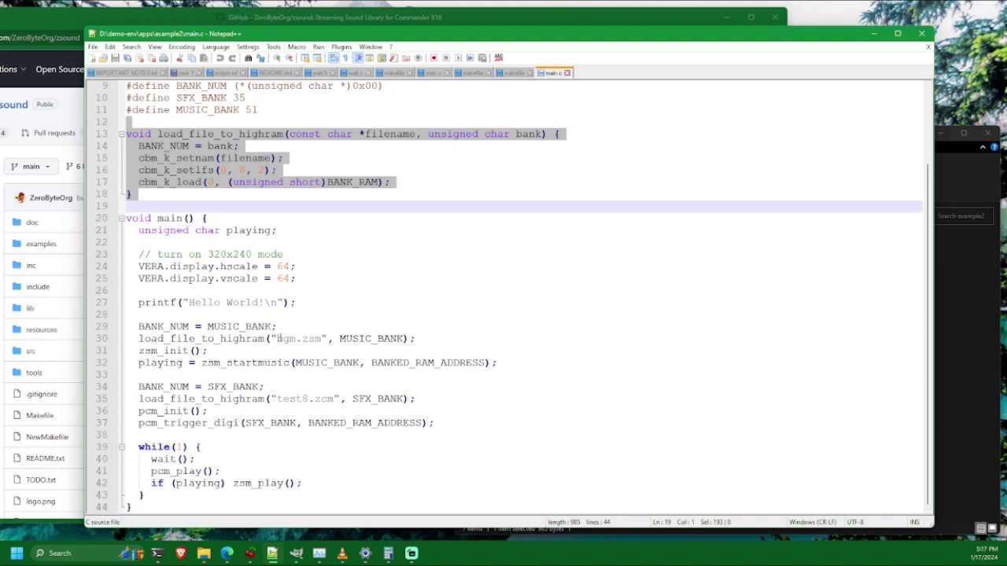
{"action": "left_click_drag", "start_coordinate": [277, 339], "coordinate": [320, 344]}
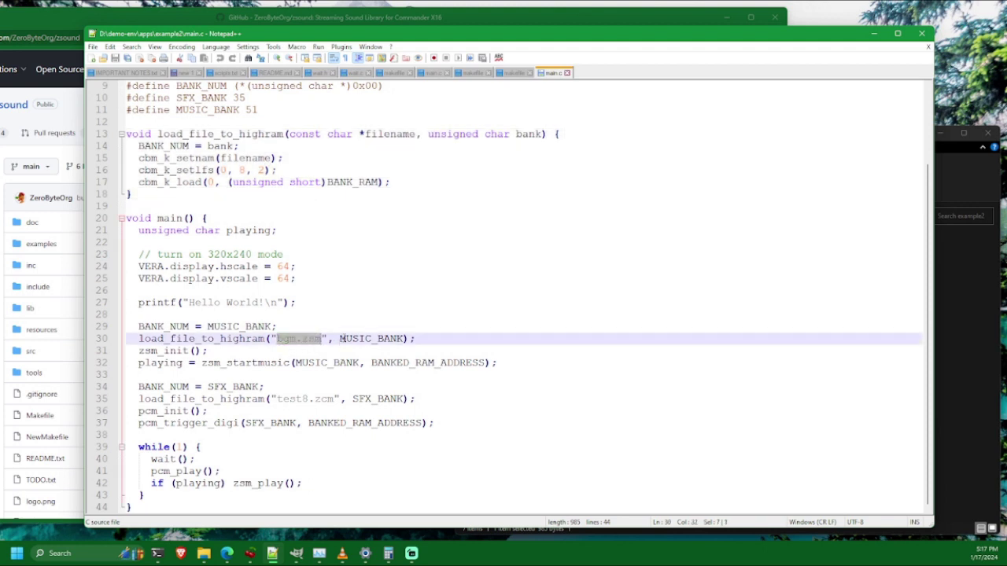
Examine the zsm_init and zsm_startmusic calls, checking the MUSIC_BANK and BANKED_RAM_ADDRESS arguments against their defines
{"action": "left_click_drag", "start_coordinate": [137, 351], "coordinate": [228, 351]}
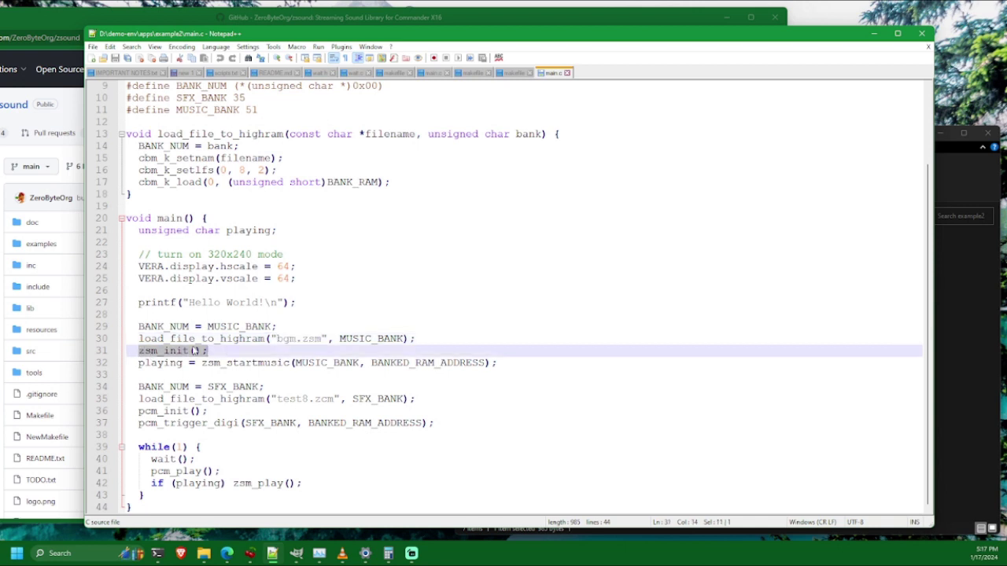
{"action": "left_click_drag", "start_coordinate": [199, 362], "coordinate": [290, 363]}
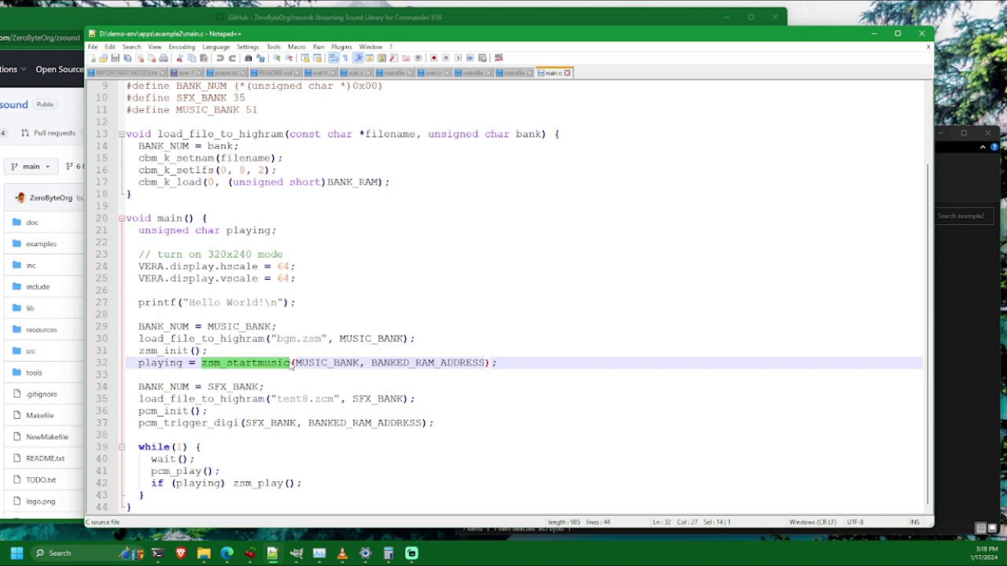
{"action": "double_click", "coordinate": [344, 363]}
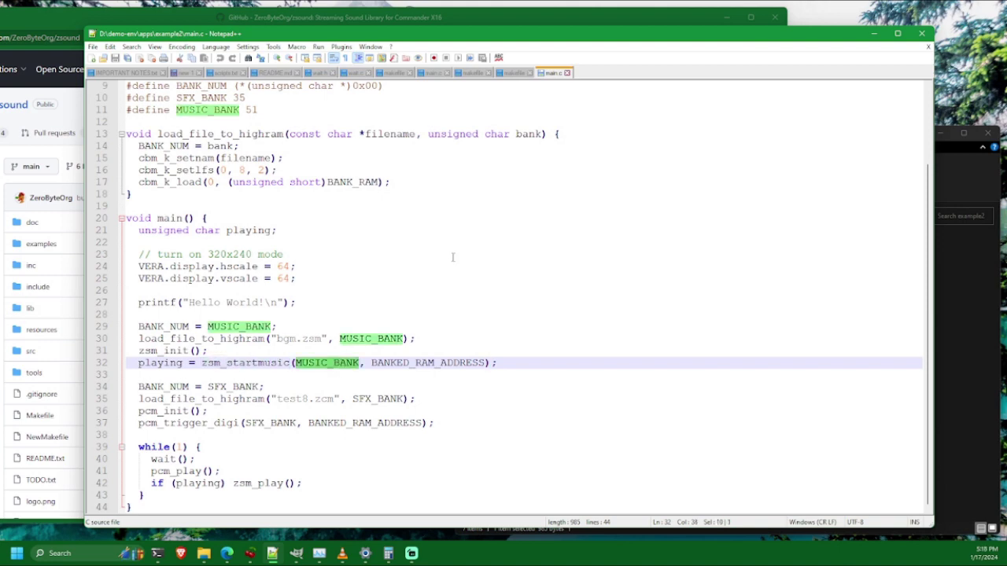
{"action": "double_click", "coordinate": [384, 364]}
{"action": "scroll", "coordinate": [441, 275], "scroll_direction": "up", "scroll_amount": 2}
{"action": "left_click_drag", "start_coordinate": [346, 146], "coordinate": [171, 146]}
{"action": "scroll", "coordinate": [451, 173], "scroll_direction": "down", "scroll_amount": 2}
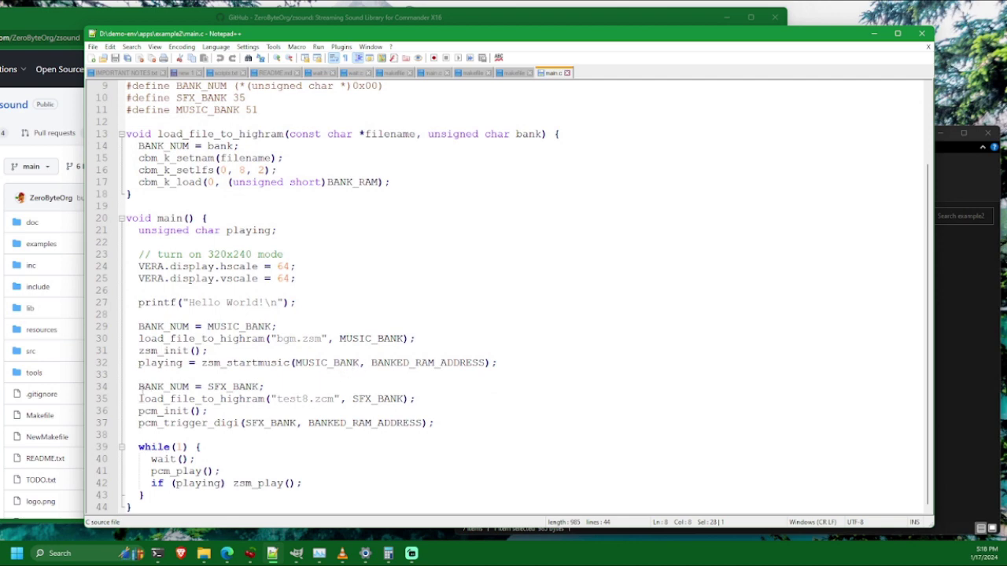
Examine the sound effect code that loads test8.zcm into SFX_BANK and calls pcm_init and pcm_trigger_digi
{"action": "left_click_drag", "start_coordinate": [139, 386], "coordinate": [416, 399]}
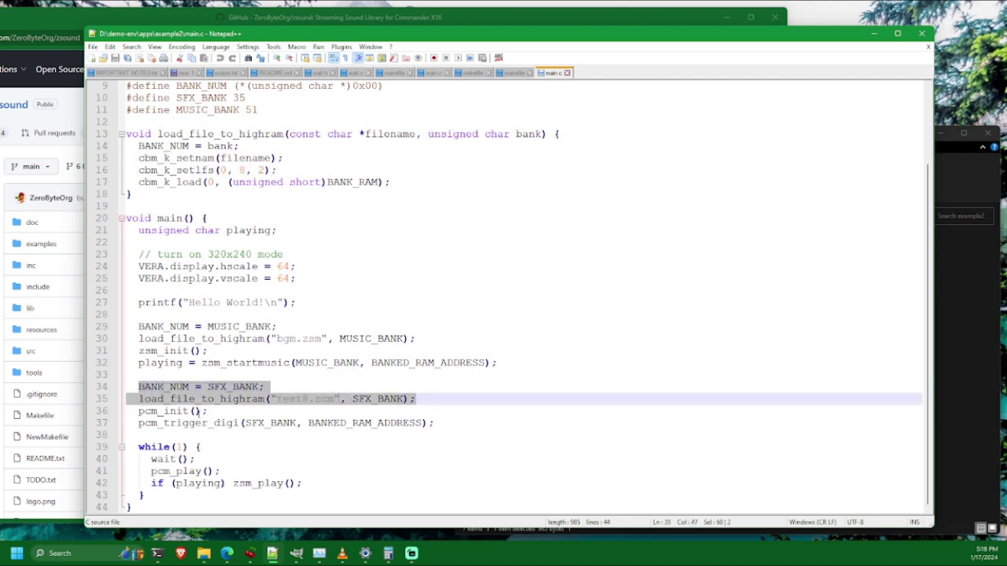
{"action": "double_click", "coordinate": [162, 412]}
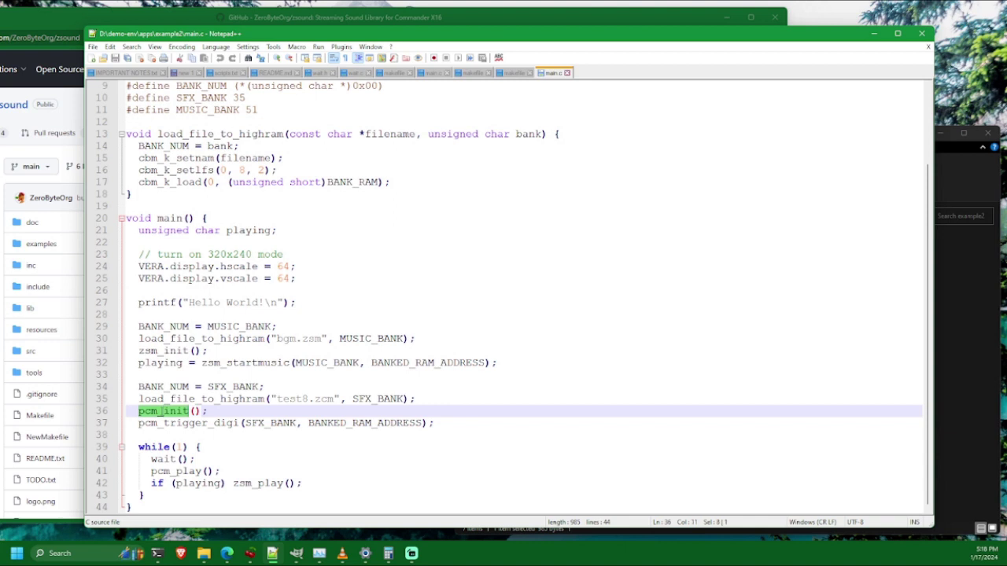
{"action": "double_click", "coordinate": [159, 423]}
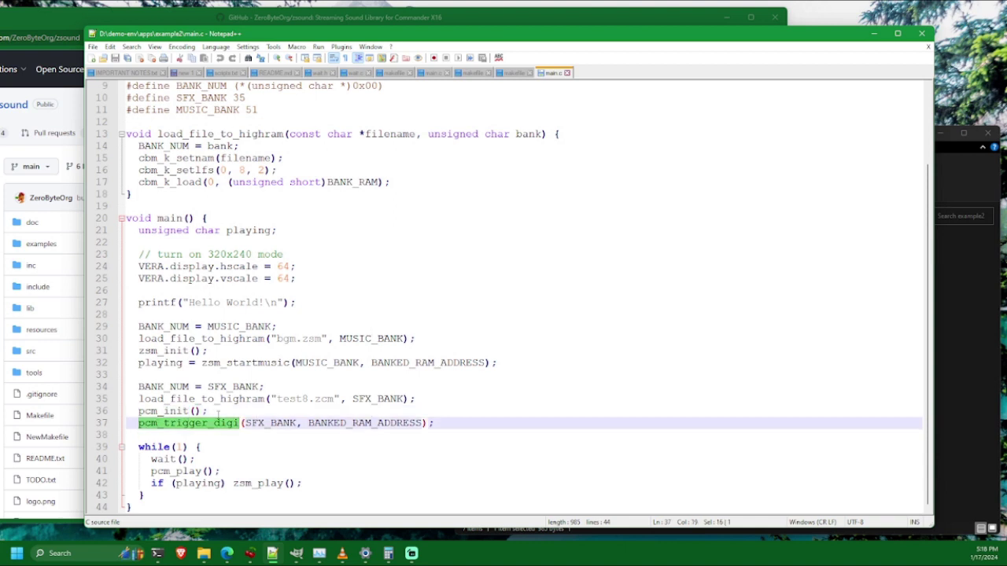
{"action": "double_click", "coordinate": [267, 423]}
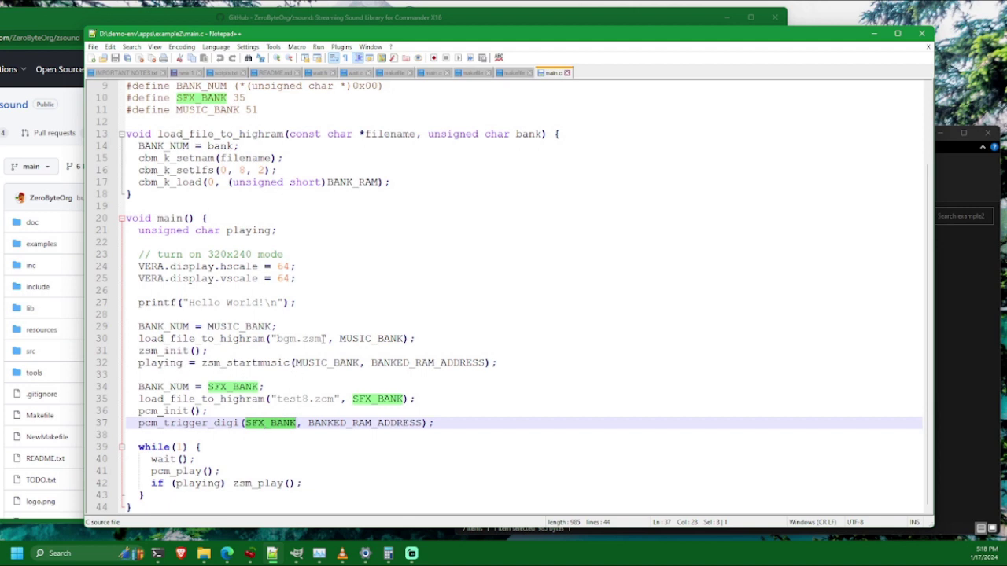
{"action": "double_click", "coordinate": [386, 427]}
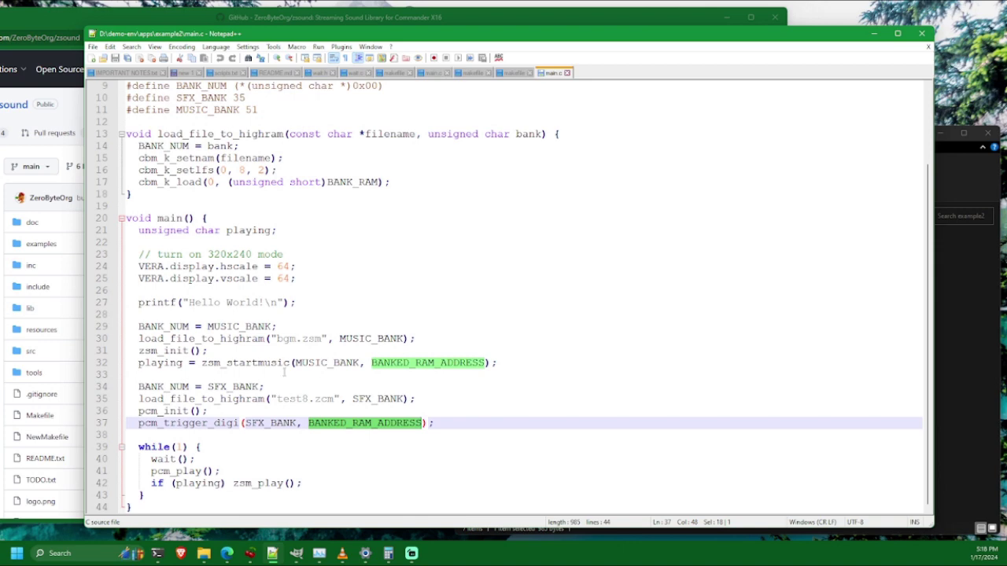
Review the while loop's wait, pcm_play and zsm_play calls at the end of main
{"action": "left_click_drag", "start_coordinate": [139, 447], "coordinate": [152, 494]}
{"action": "left_click", "coordinate": [156, 484]}
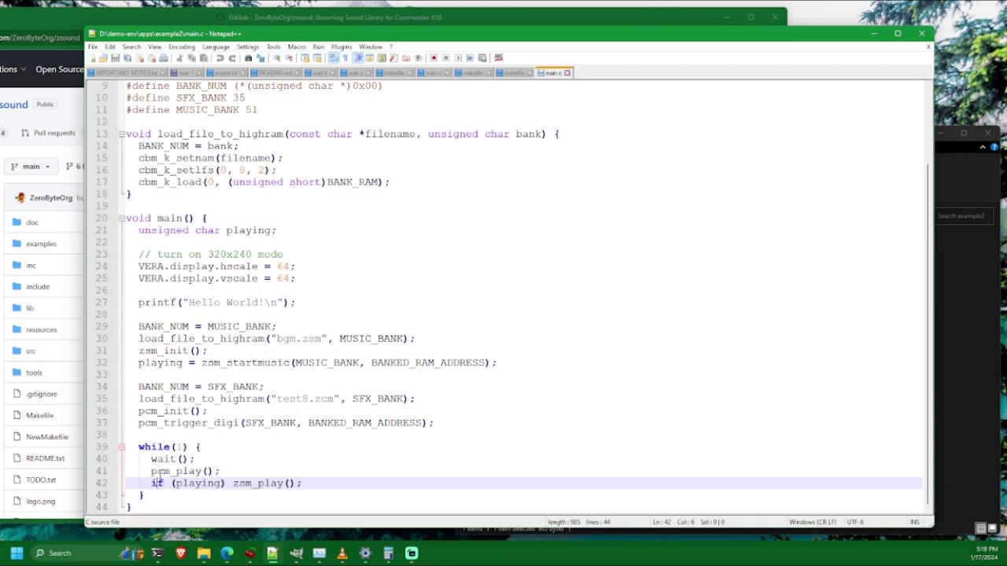
{"action": "double_click", "coordinate": [177, 471]}
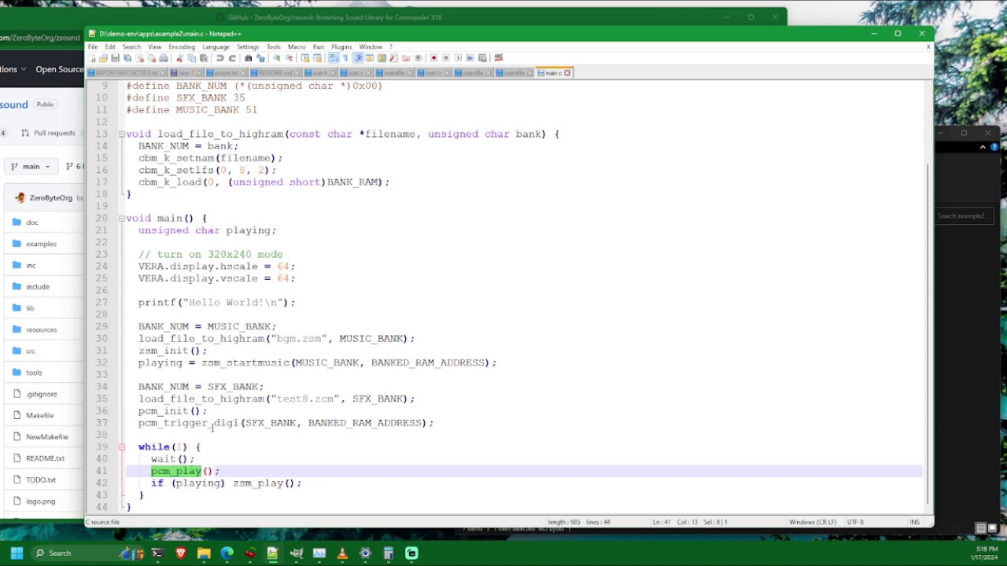
{"action": "double_click", "coordinate": [256, 484]}
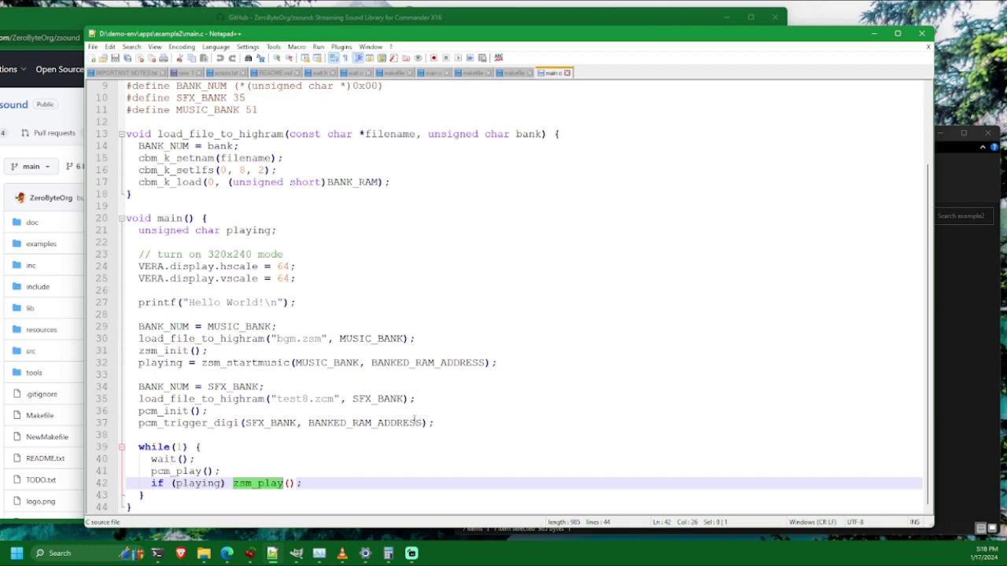
{"action": "scroll", "coordinate": [414, 419], "scroll_direction": "up", "scroll_amount": 2}
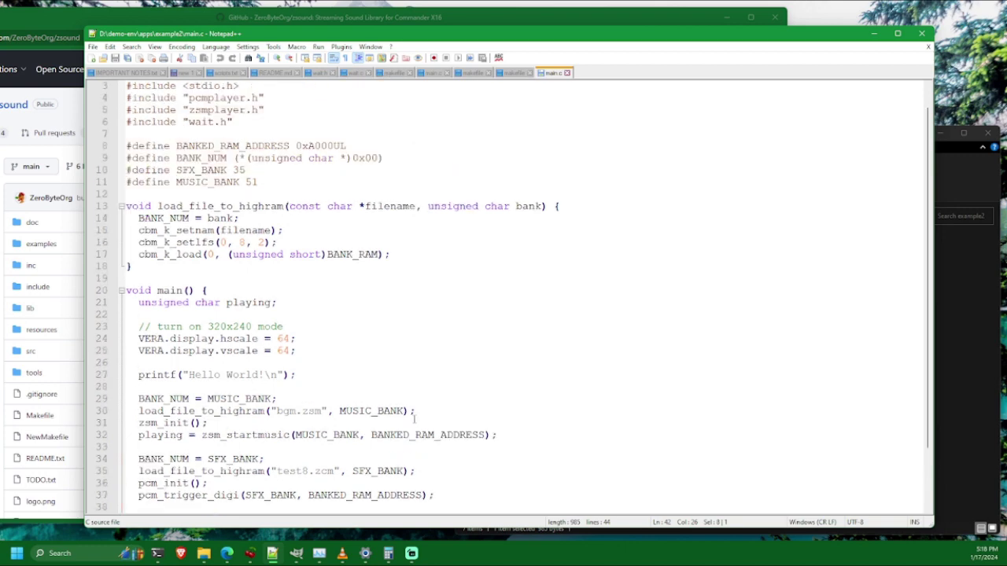
Open a PowerShell window in the example2 folder and build the program with make
{"action": "left_click", "coordinate": [947, 403]}
{"action": "right_click", "coordinate": [640, 383]}
{"action": "left_click", "coordinate": [675, 297]}
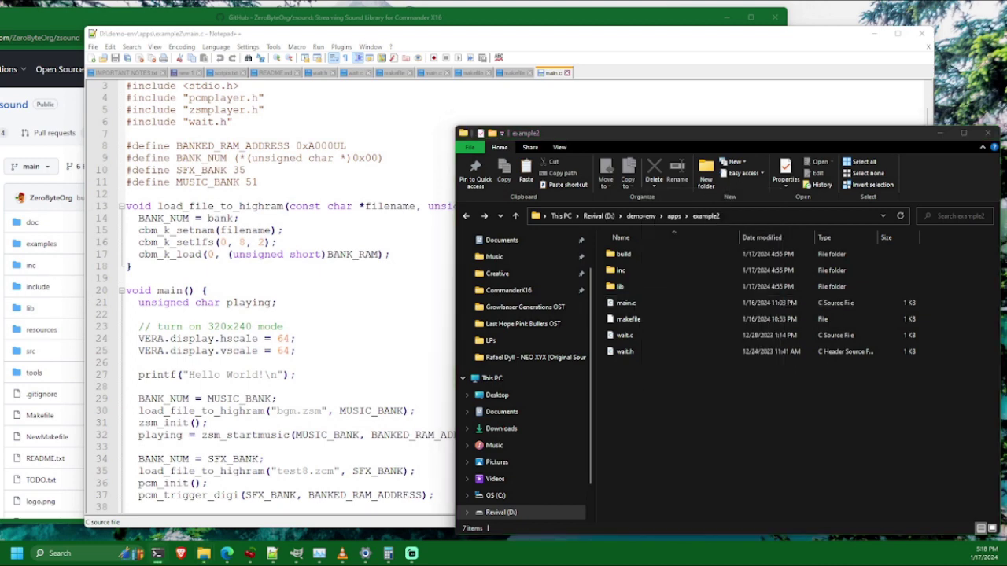
{"action": "type", "text": "mak"}
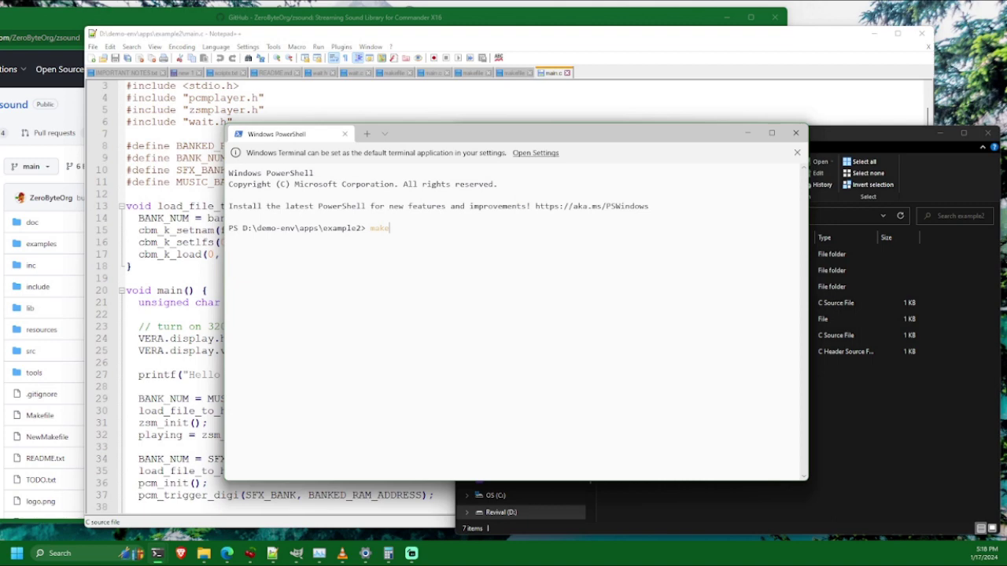
{"action": "type", "text": "e"}
{"action": "key", "text": "Return"}
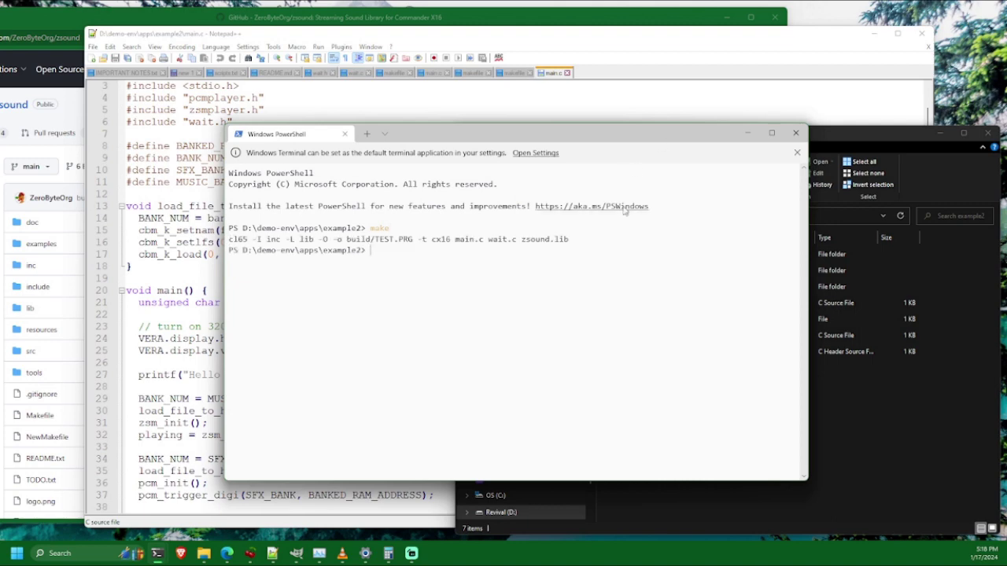
Change to the build folder, list its contents and check for TEST.PRG, BGM.ZSM and TEST8.ZCM
{"action": "type", "text": "cd build"}
{"action": "key", "text": "Return"}
{"action": "type", "text": "ls"}
{"action": "key", "text": "Return"}
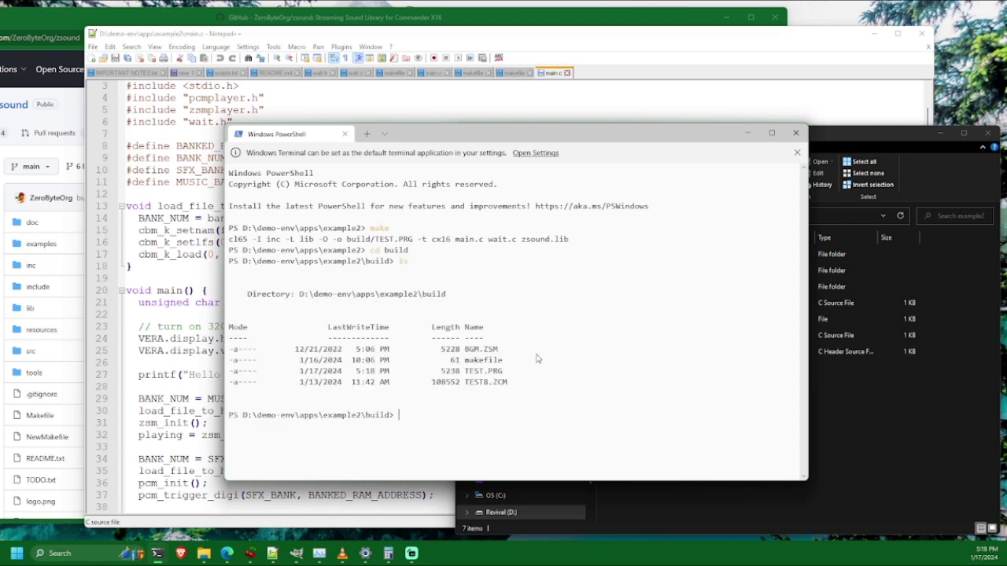
{"action": "left_click_drag", "start_coordinate": [462, 371], "coordinate": [506, 371]}
{"action": "key", "text": "ctrl+c"}
{"action": "left_click_drag", "start_coordinate": [460, 350], "coordinate": [499, 351]}
{"action": "key", "text": "ctrl+c"}
{"action": "left_click_drag", "start_coordinate": [443, 350], "coordinate": [504, 357]}
{"action": "left_click_drag", "start_coordinate": [427, 386], "coordinate": [513, 387]}
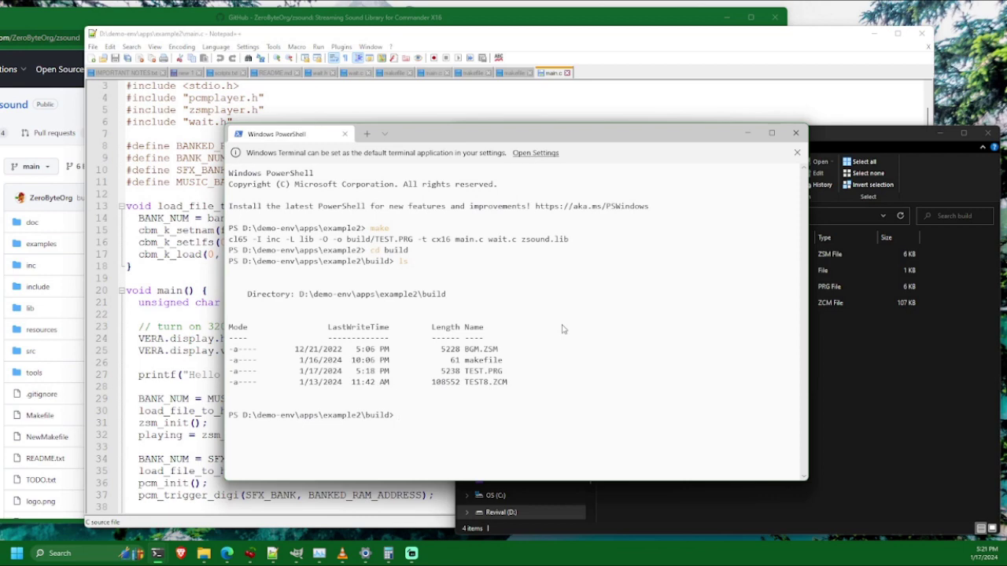
Run make in the build folder to launch TEST.PRG in the Commander X16 emulator
{"action": "type", "text": "make"}
{"action": "key", "text": "Return"}
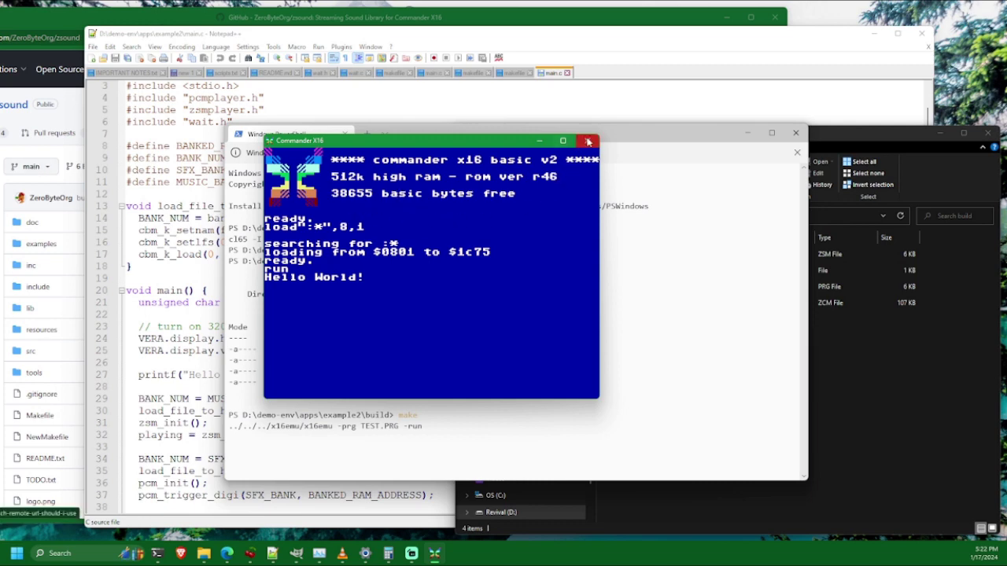
Close the Commander X16 emulator and return the file browser from the build folder to example2
{"action": "left_click", "coordinate": [588, 142]}
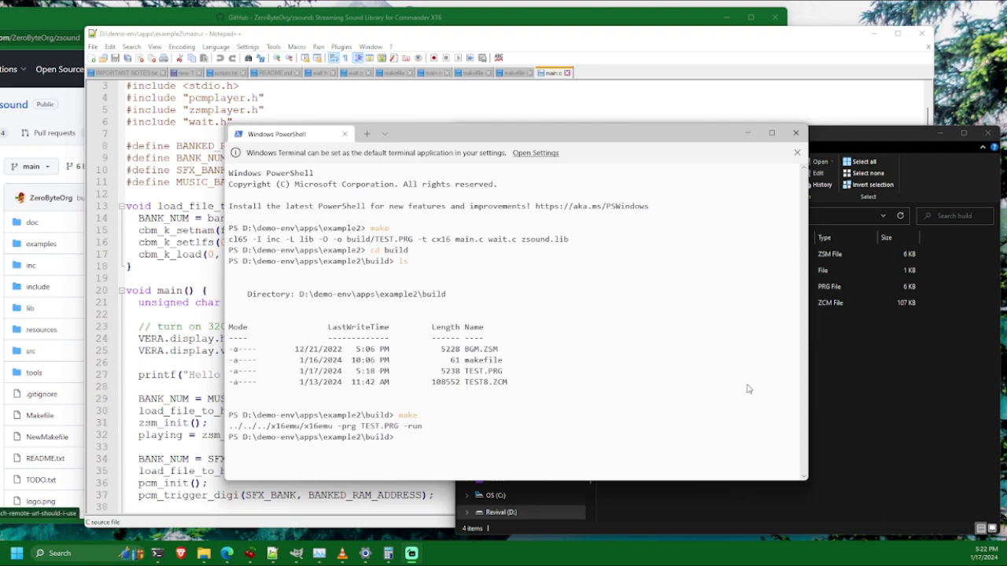
{"action": "left_click", "coordinate": [862, 388]}
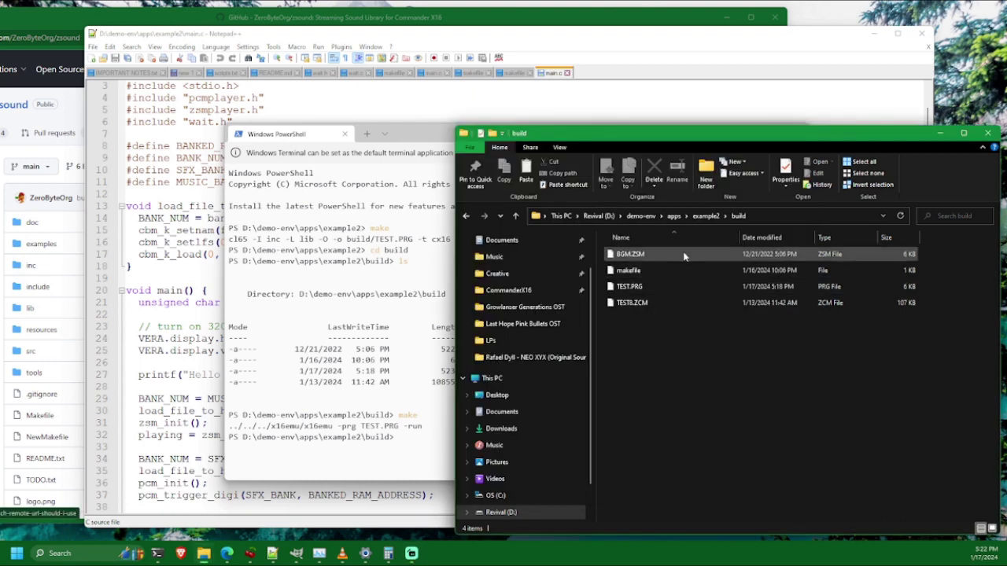
{"action": "left_click", "coordinate": [708, 216]}
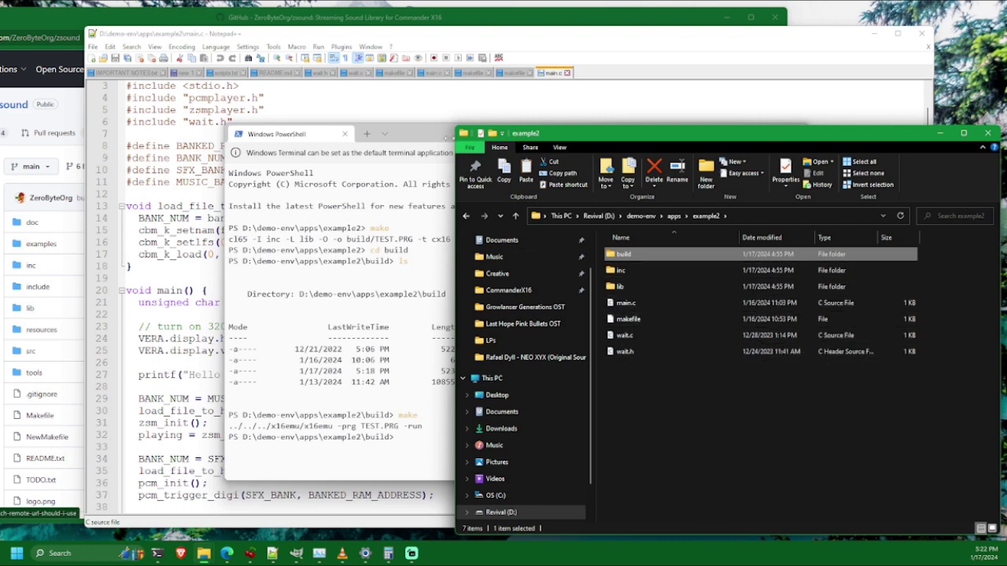
Move the PowerShell window aside and review example2's main.c in Notepad++, from the includes and bank defines to the while loop
{"action": "left_click", "coordinate": [433, 134]}
{"action": "left_click_drag", "start_coordinate": [434, 135], "coordinate": [479, 195]}
{"action": "left_click", "coordinate": [687, 41]}
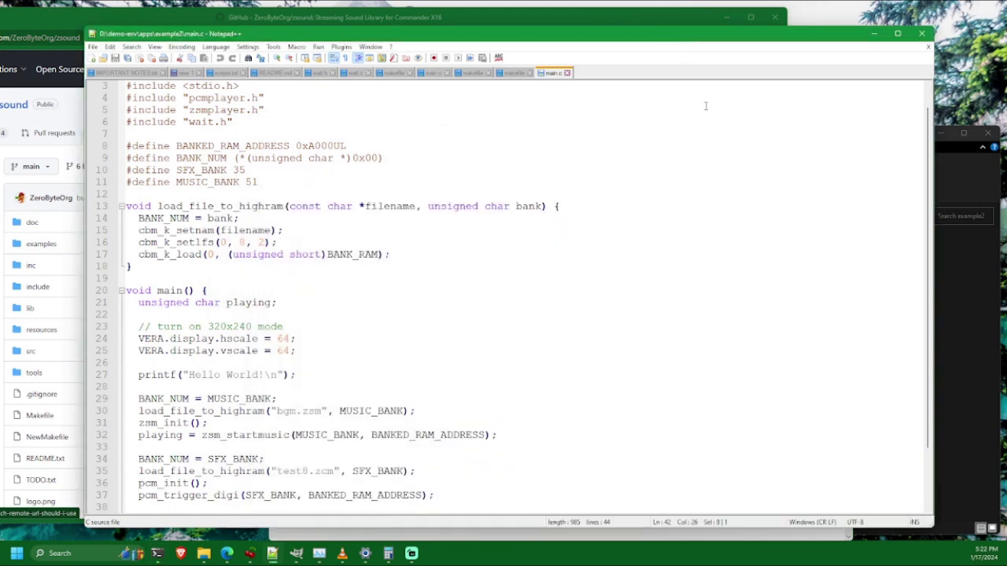
{"action": "scroll", "coordinate": [417, 181], "scroll_direction": "down", "scroll_amount": 2}
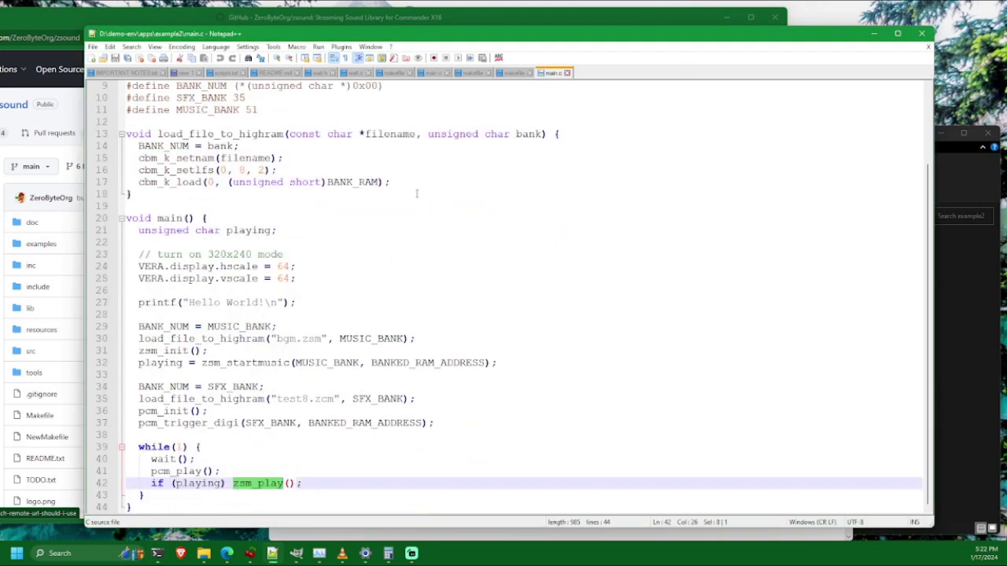
{"action": "scroll", "coordinate": [417, 193], "scroll_direction": "up", "scroll_amount": 3}
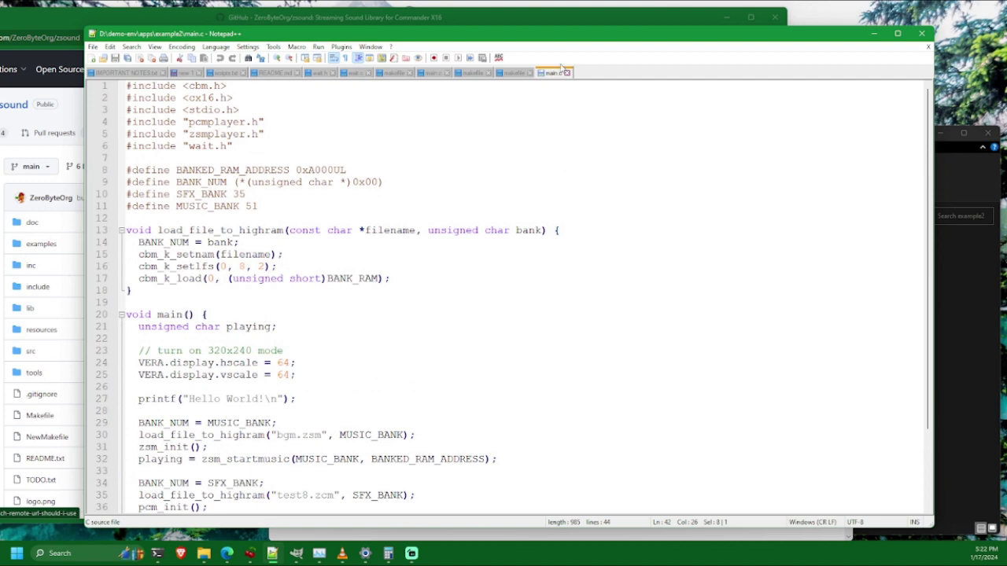
{"action": "scroll", "coordinate": [375, 260], "scroll_direction": "down", "scroll_amount": 3}
{"action": "left_click", "coordinate": [381, 267]}
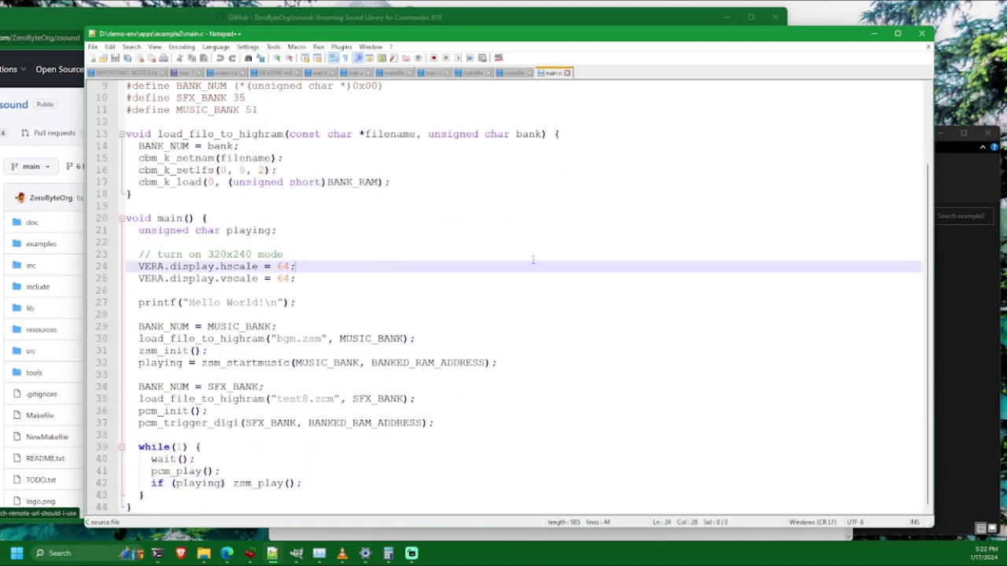
{"action": "scroll", "coordinate": [532, 259], "scroll_direction": "up", "scroll_amount": 3}
{"action": "scroll", "coordinate": [533, 259], "scroll_direction": "down", "scroll_amount": 3}
{"action": "scroll", "coordinate": [533, 260], "scroll_direction": "up", "scroll_amount": 3}
{"action": "scroll", "coordinate": [465, 218], "scroll_direction": "down", "scroll_amount": 3}
{"action": "scroll", "coordinate": [448, 209], "scroll_direction": "up", "scroll_amount": 3}
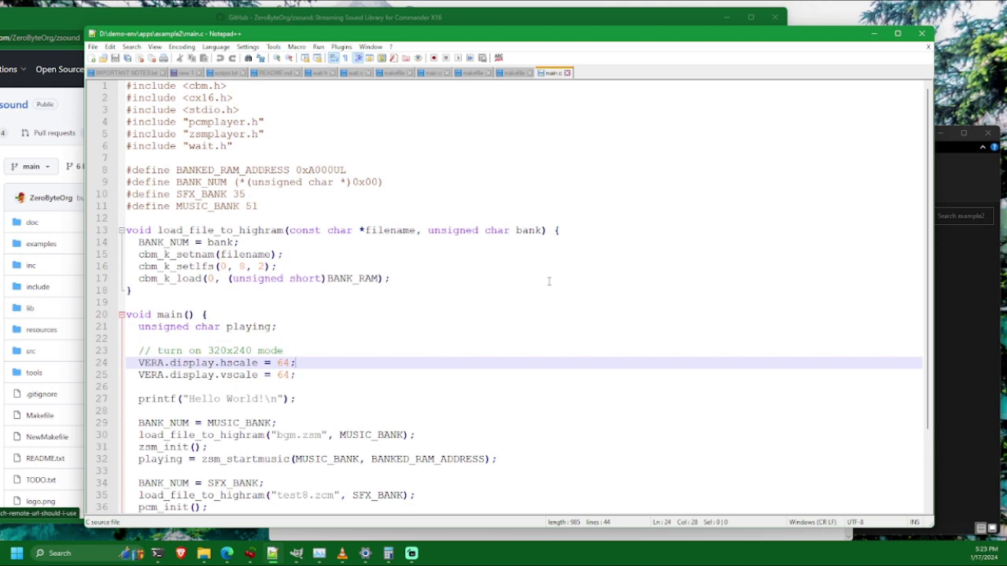
{"action": "scroll", "coordinate": [550, 281], "scroll_direction": "down", "scroll_amount": 3}
{"action": "scroll", "coordinate": [509, 313], "scroll_direction": "up", "scroll_amount": 3}
{"action": "scroll", "coordinate": [618, 316], "scroll_direction": "down", "scroll_amount": 3}
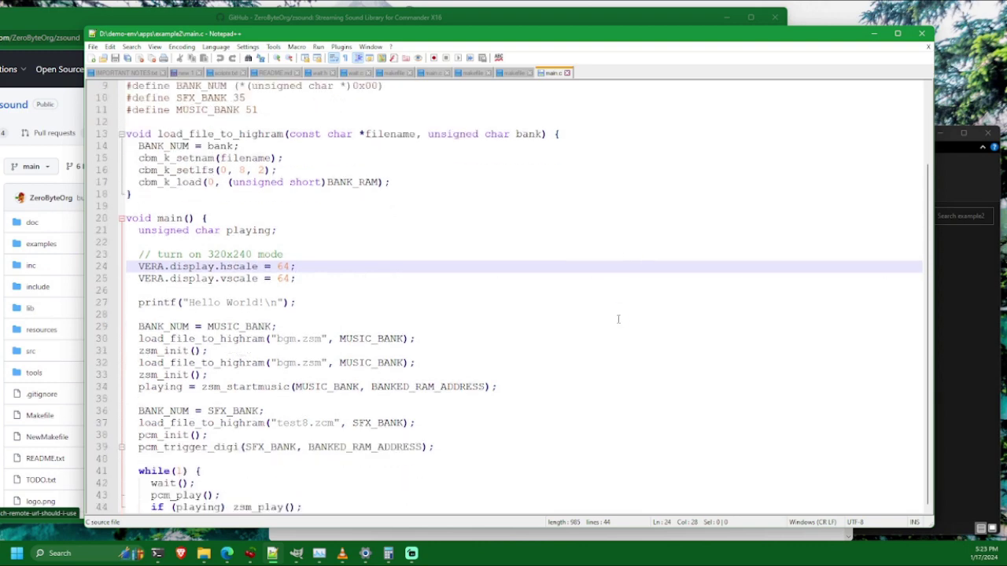
{"action": "scroll", "coordinate": [618, 318], "scroll_direction": "up", "scroll_amount": 3}
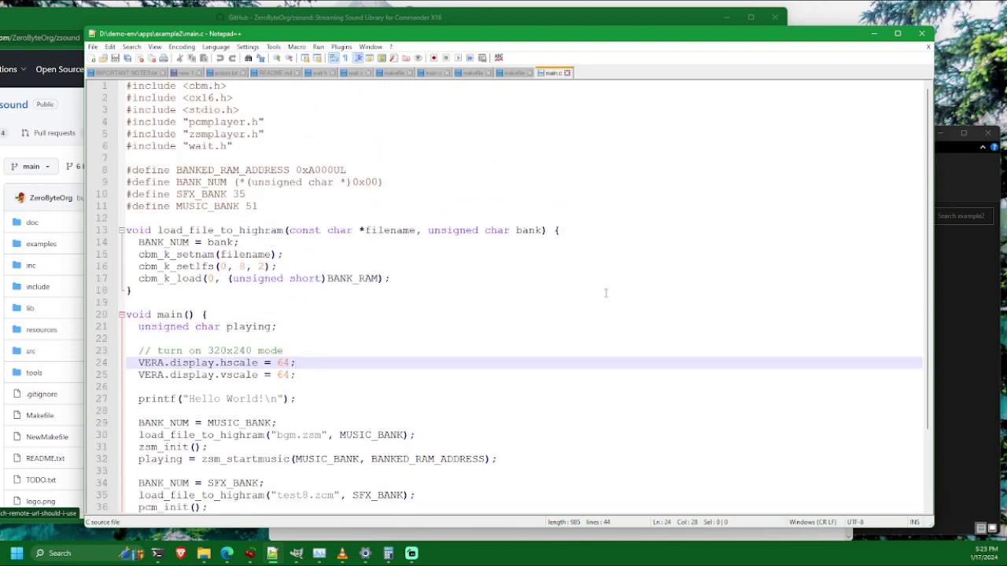
{"action": "left_click", "coordinate": [624, 208]}
{"action": "scroll", "coordinate": [605, 244], "scroll_direction": "down", "scroll_amount": 3}
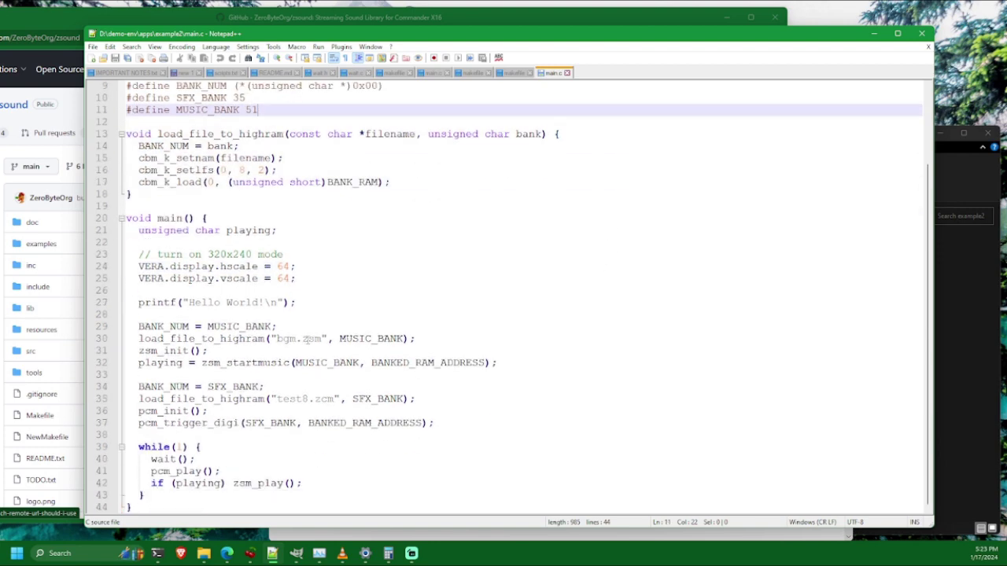
{"action": "scroll", "coordinate": [503, 293], "scroll_direction": "up", "scroll_amount": 3}
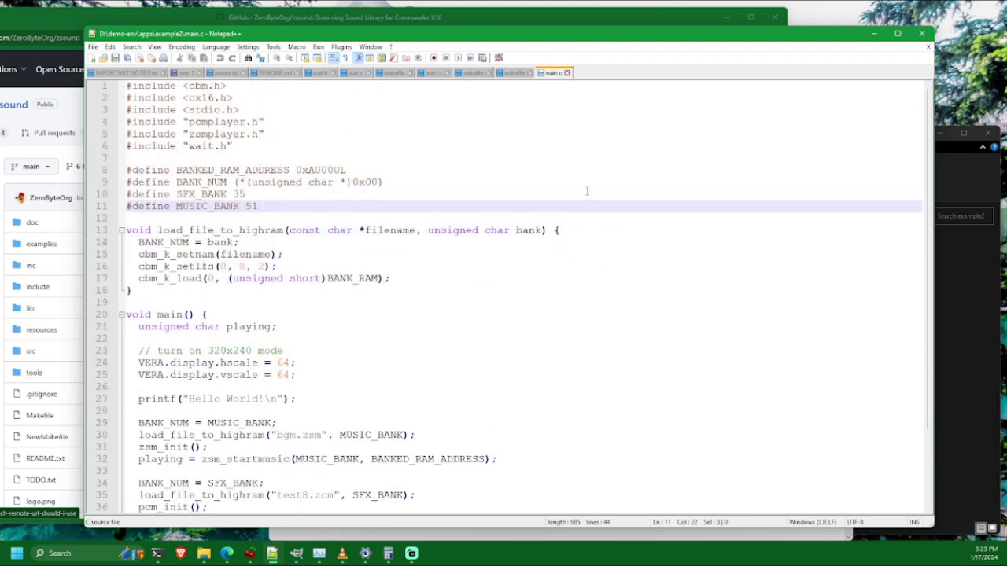
{"action": "left_click", "coordinate": [612, 133]}
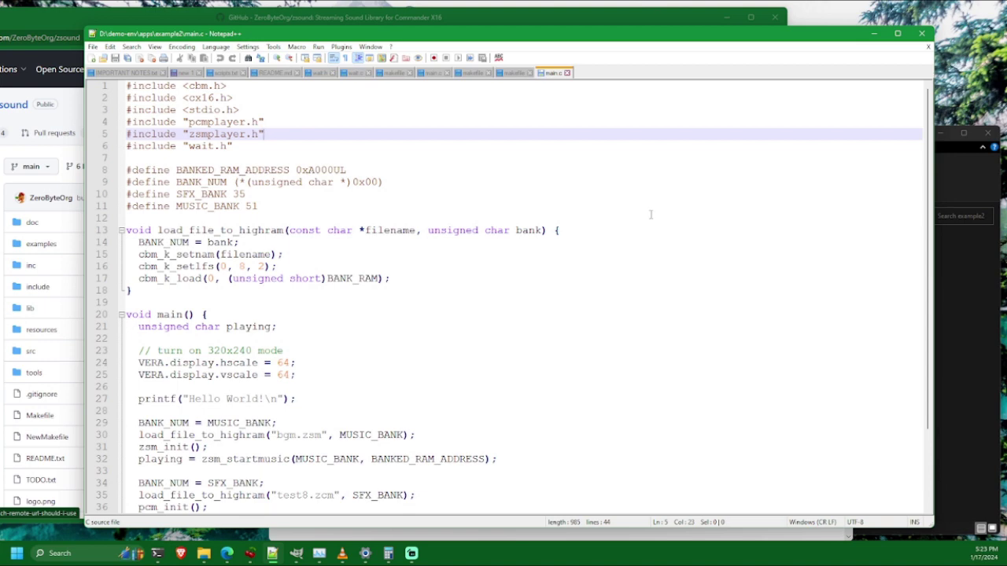
Check the example2 folder, then reposition the main.c window and re-examine its player includes, load_file_to_highram function and main routine
{"action": "left_click", "coordinate": [954, 370]}
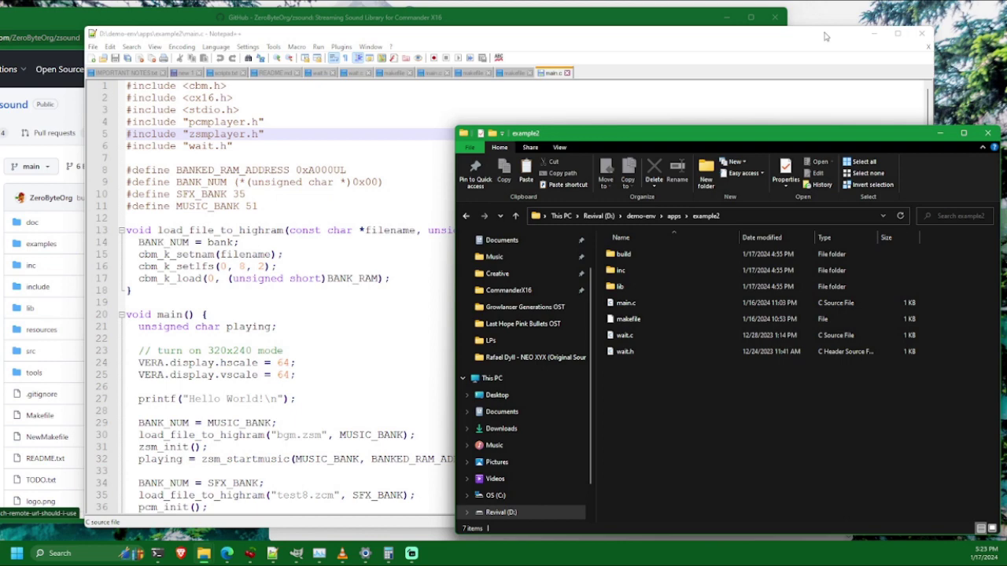
{"action": "left_click_drag", "start_coordinate": [831, 39], "coordinate": [808, 34]}
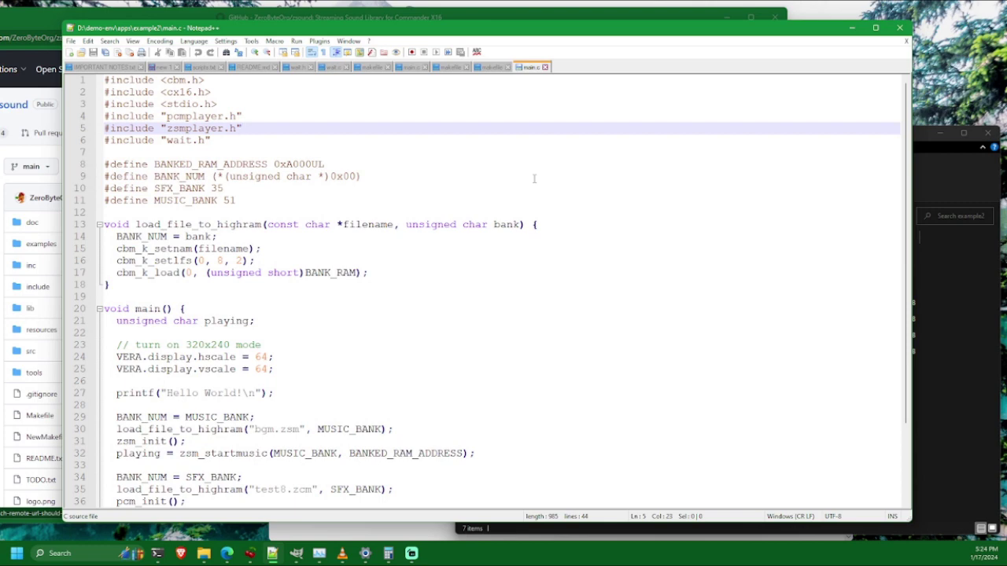
{"action": "scroll", "coordinate": [533, 178], "scroll_direction": "down", "scroll_amount": 3}
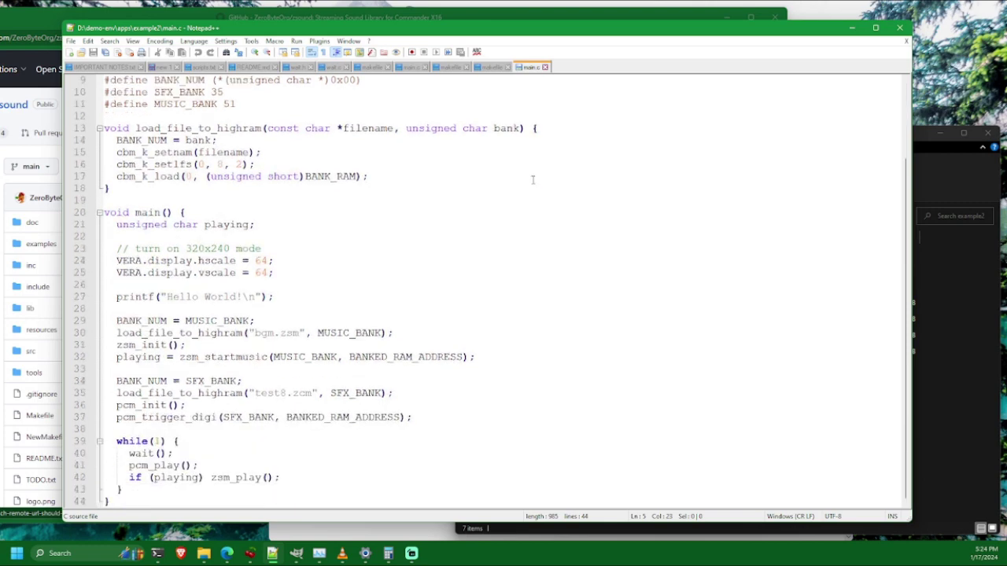
{"action": "scroll", "coordinate": [533, 180], "scroll_direction": "up", "scroll_amount": 3}
{"action": "scroll", "coordinate": [533, 179], "scroll_direction": "down", "scroll_amount": 3}
{"action": "scroll", "coordinate": [533, 180], "scroll_direction": "up", "scroll_amount": 3}
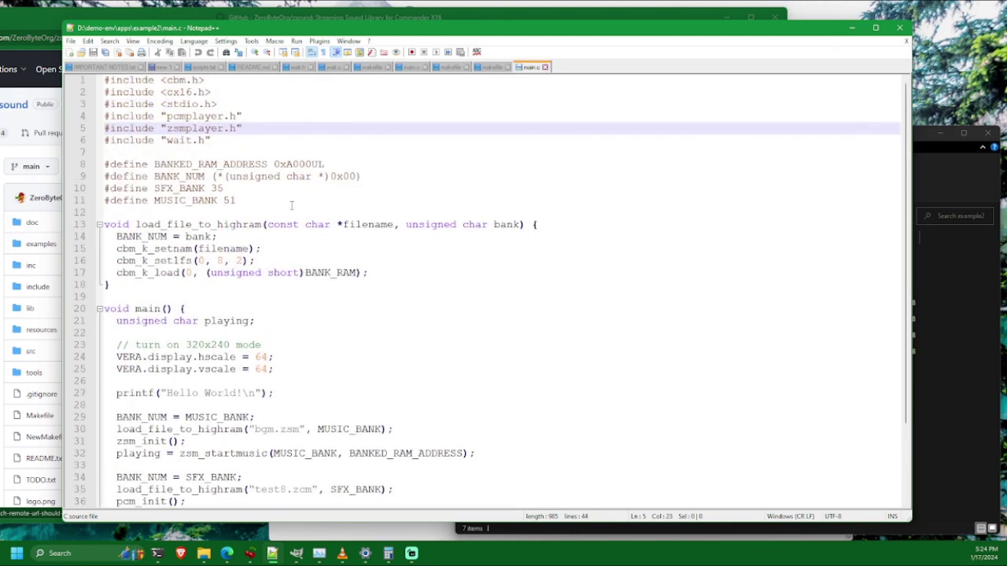
{"action": "left_click", "coordinate": [270, 118]}
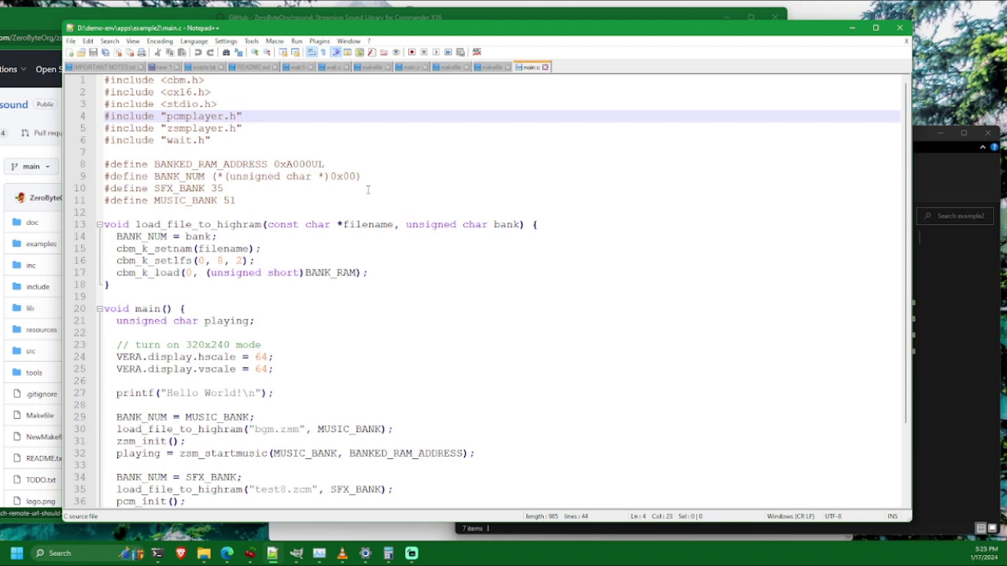
{"action": "scroll", "coordinate": [367, 189], "scroll_direction": "down", "scroll_amount": 3}
{"action": "scroll", "coordinate": [382, 199], "scroll_direction": "up", "scroll_amount": 3}
{"action": "scroll", "coordinate": [469, 208], "scroll_direction": "down", "scroll_amount": 3}
{"action": "scroll", "coordinate": [488, 206], "scroll_direction": "up", "scroll_amount": 3}
{"action": "left_click", "coordinate": [579, 252]}
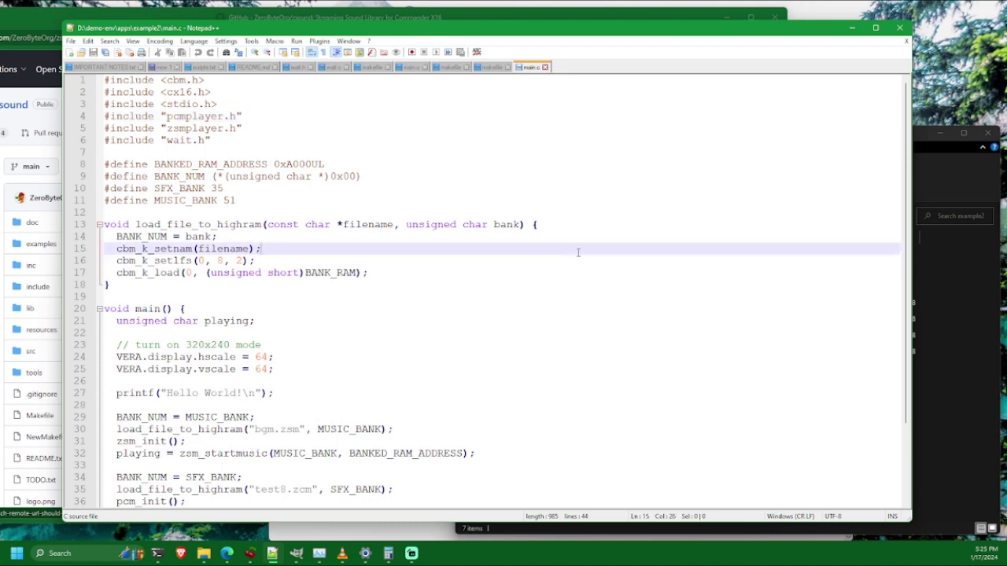